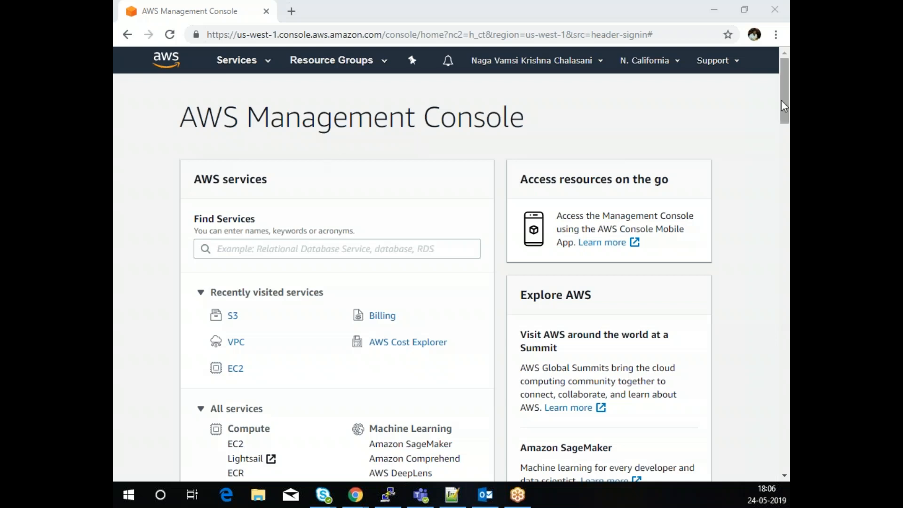
- Confirm the region stays N. California and go to the VPC Dashboard
click(658, 61)
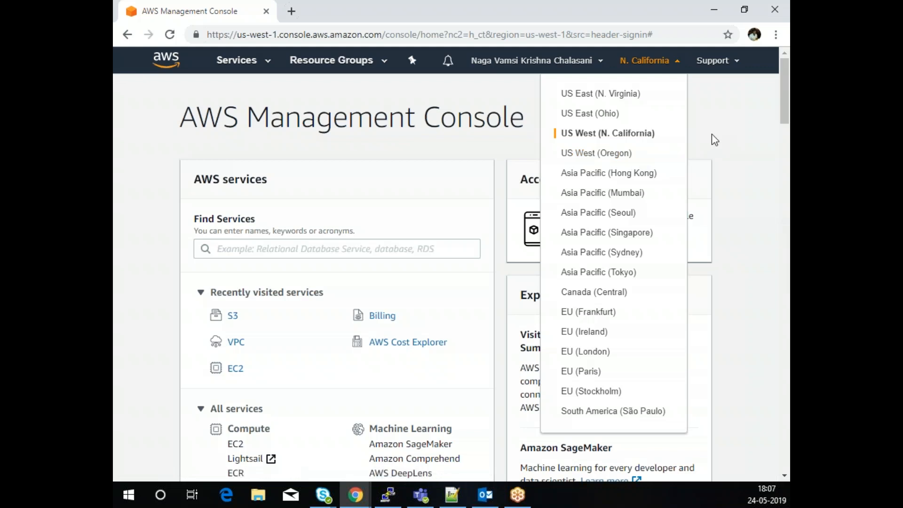
click(723, 133)
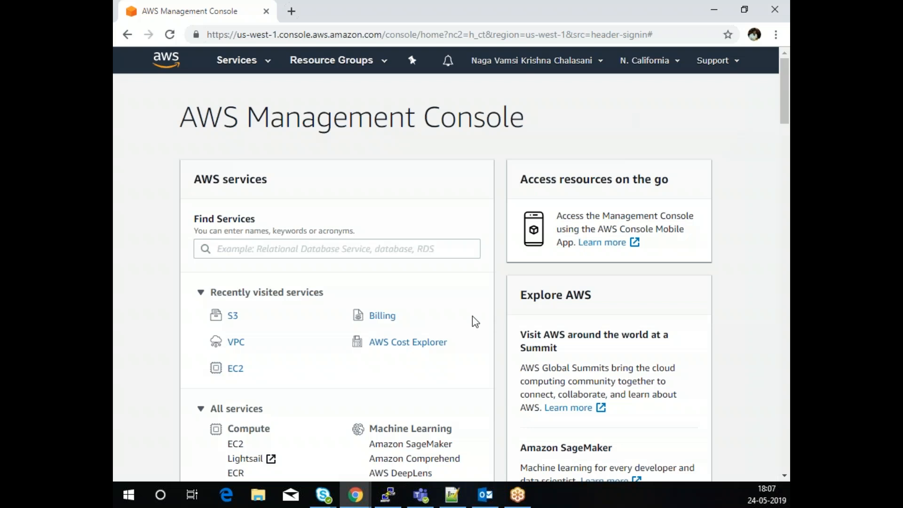
click(237, 344)
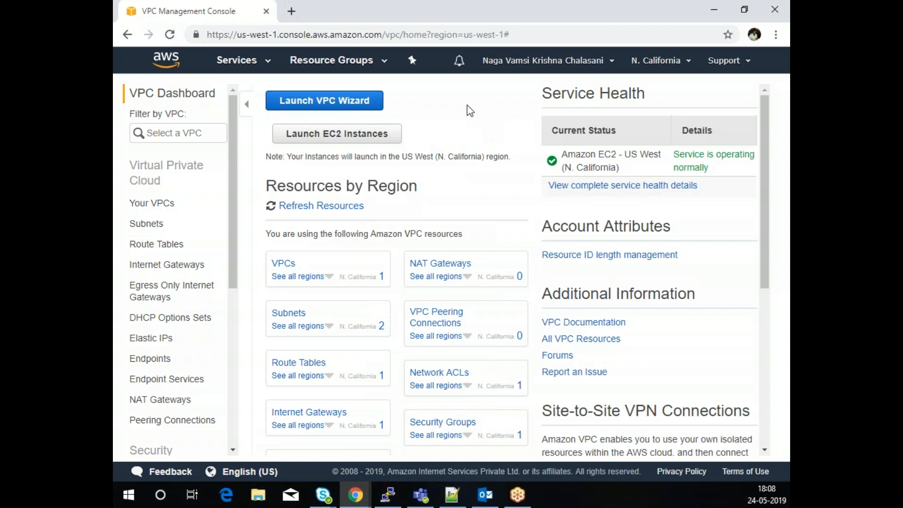
click(350, 108)
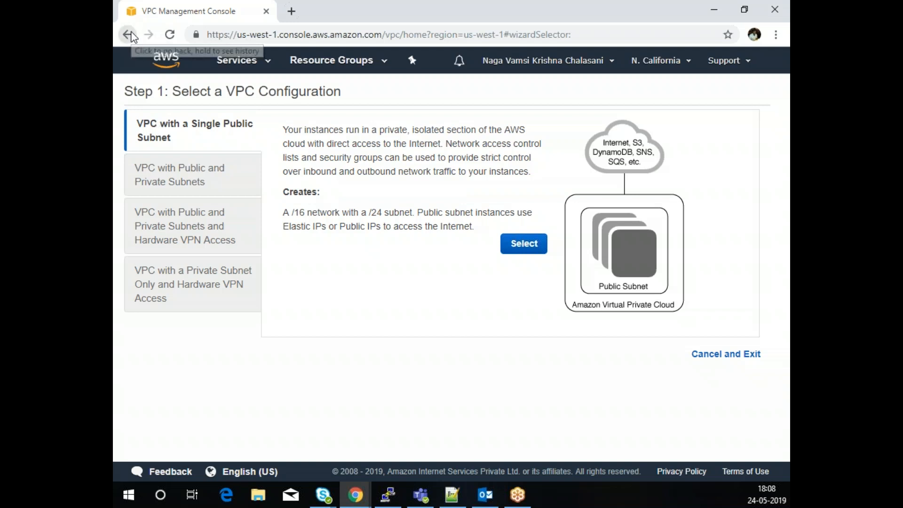
click(235, 61)
scroll(348, 346, down, 6)
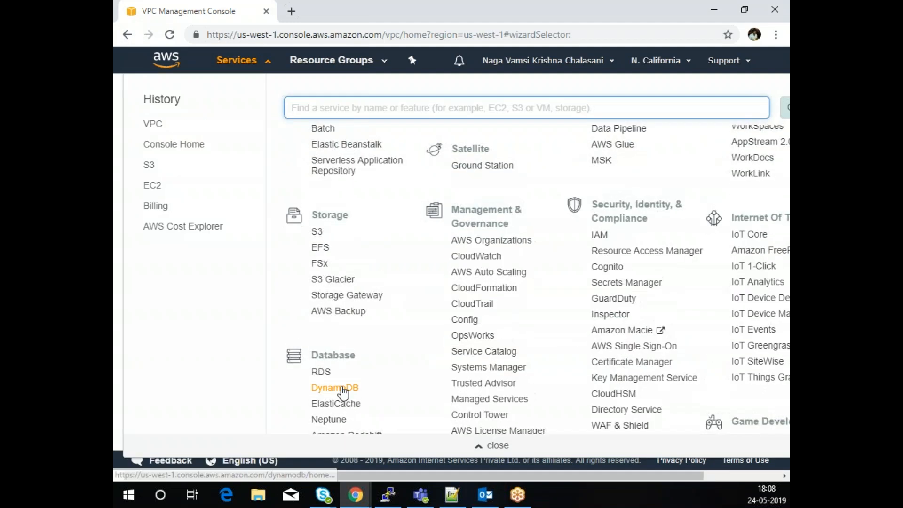
scroll(368, 372, down, 6)
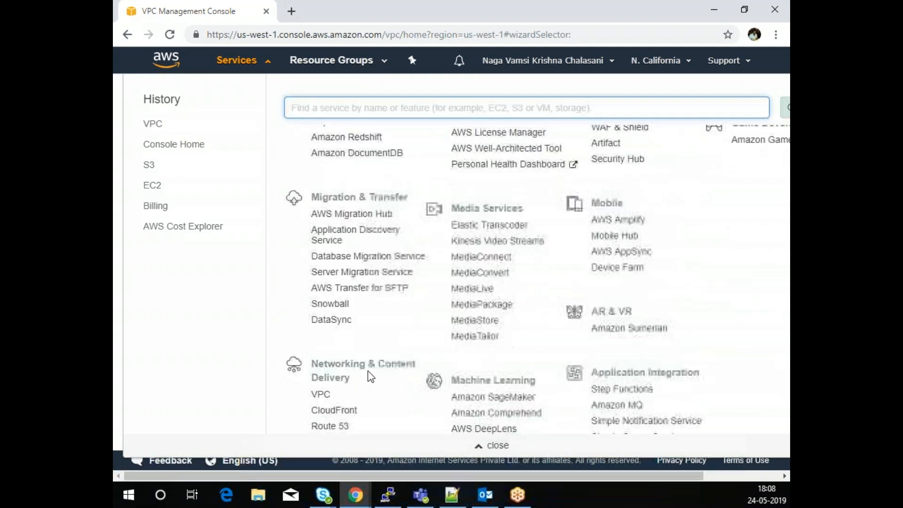
click(321, 298)
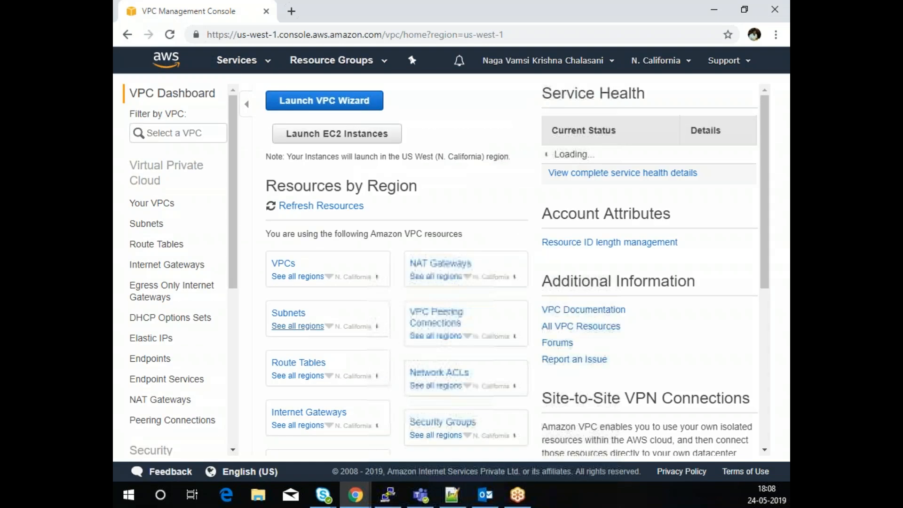
- List Your VPCs and scroll across the columns of the default 172.31.0.0/16 VPC
click(158, 203)
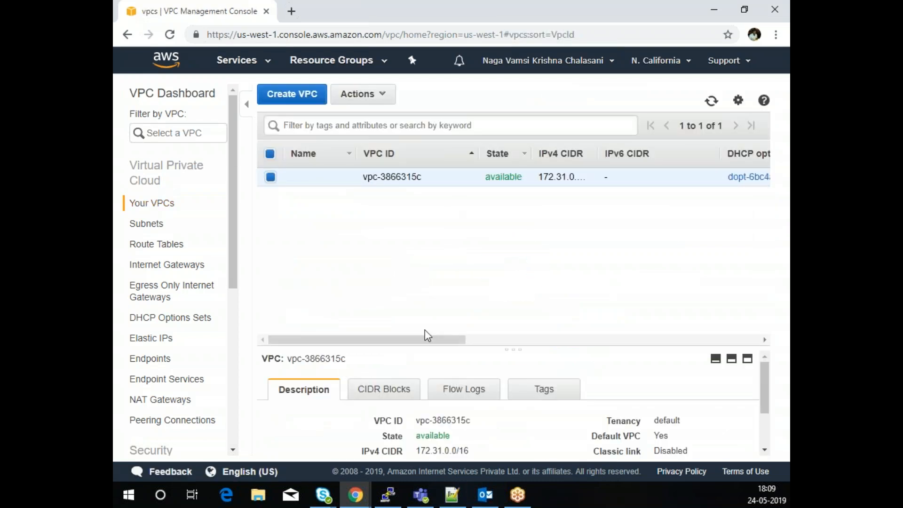
drag(419, 337, 642, 360)
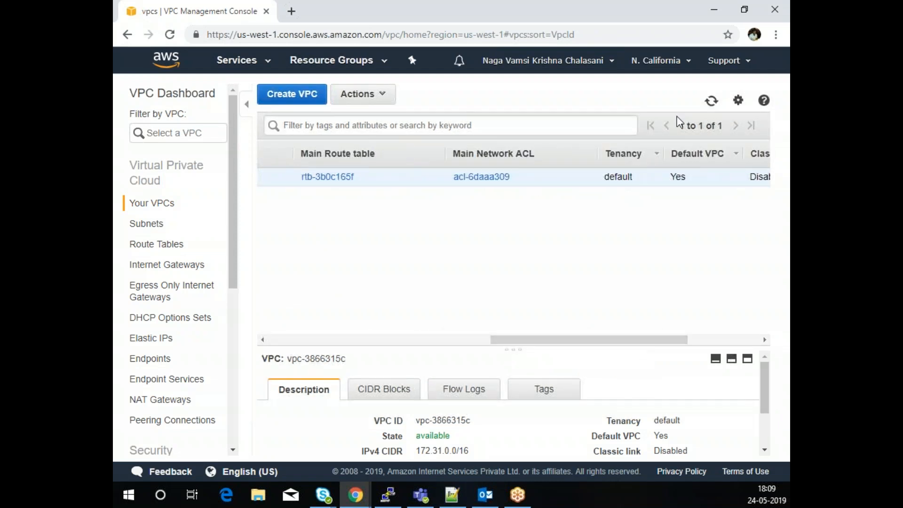
drag(630, 340, 767, 354)
drag(648, 338, 343, 338)
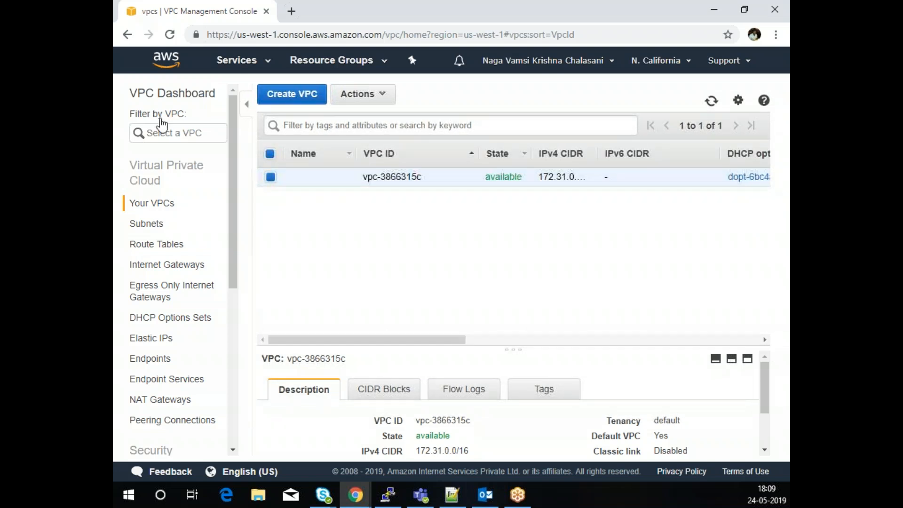
click(288, 96)
- Create a VPC named 'Evoke VPC' with IPv4 CIDR 10.0.0.0/16 and Default tenancy
click(363, 213)
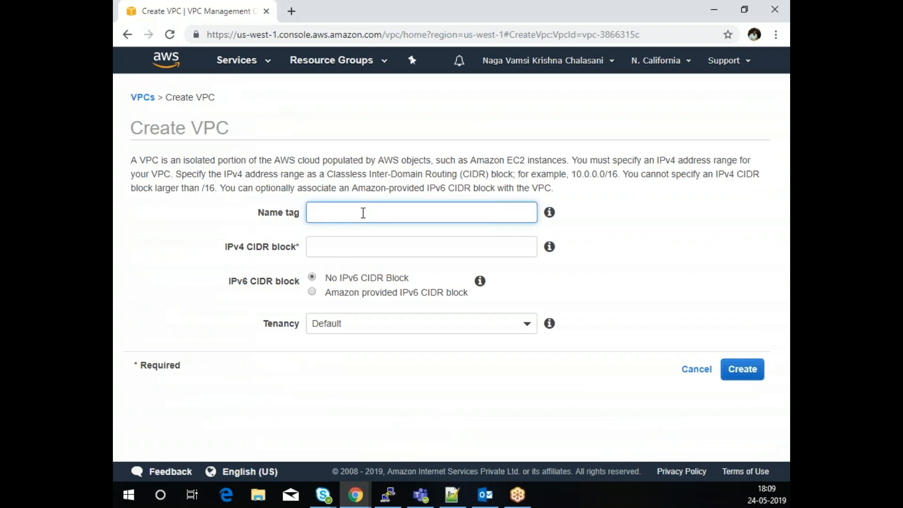
text(Evoke VPC)
click(361, 251)
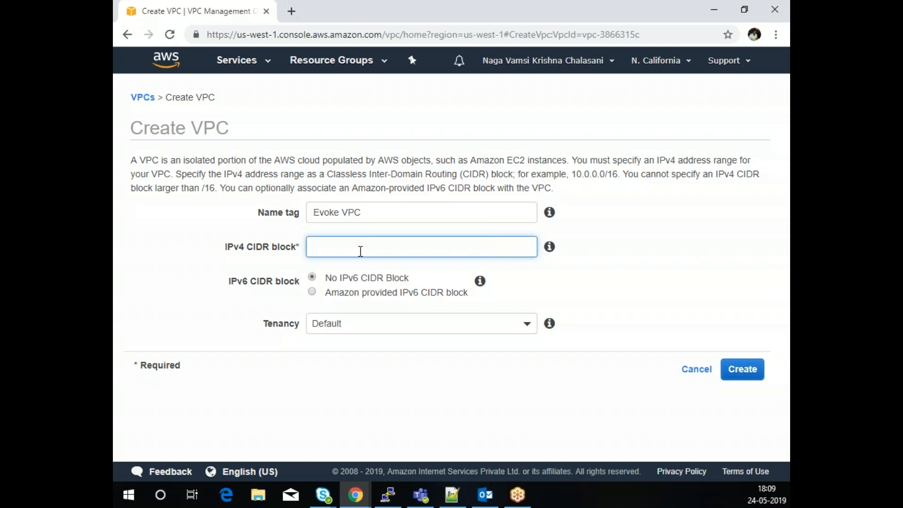
text(10.0.0.0/16)
click(393, 324)
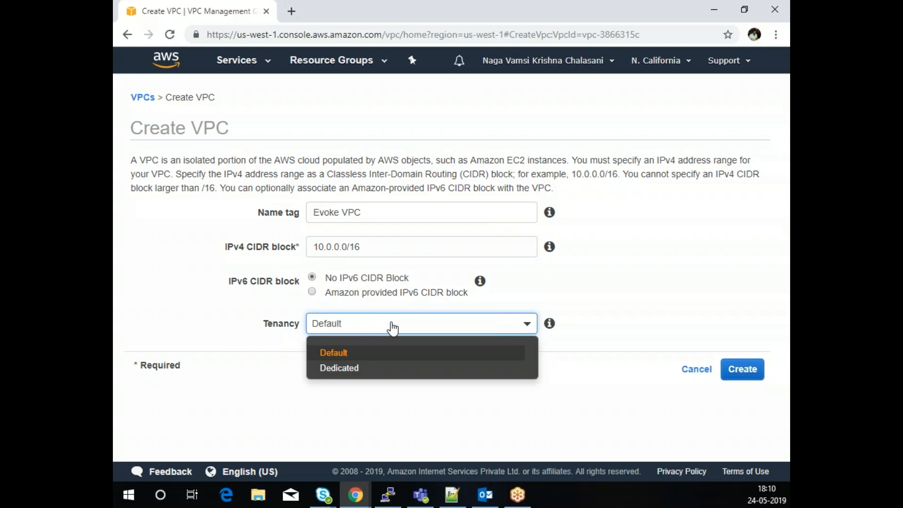
click(343, 354)
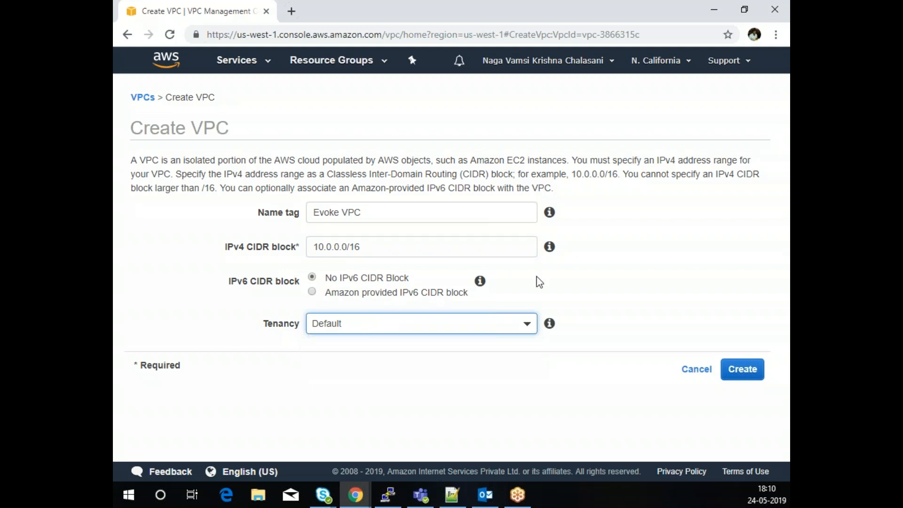
click(743, 374)
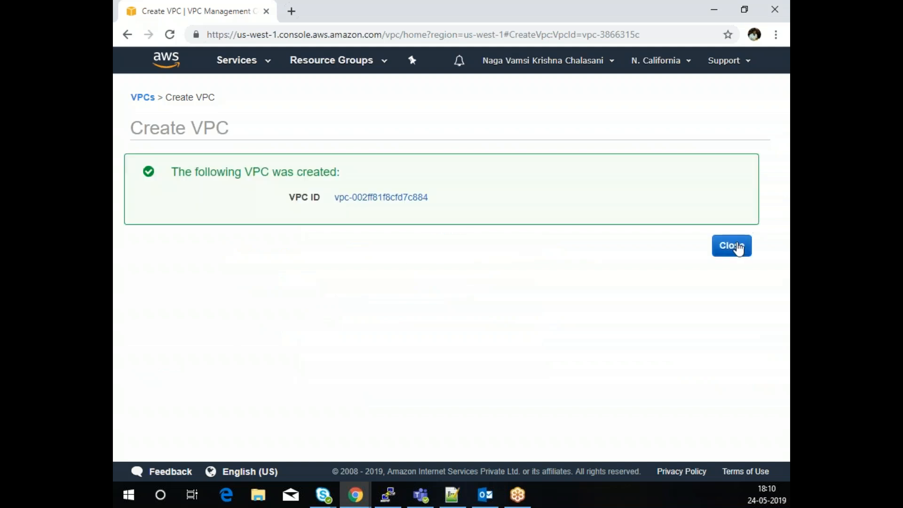
click(738, 246)
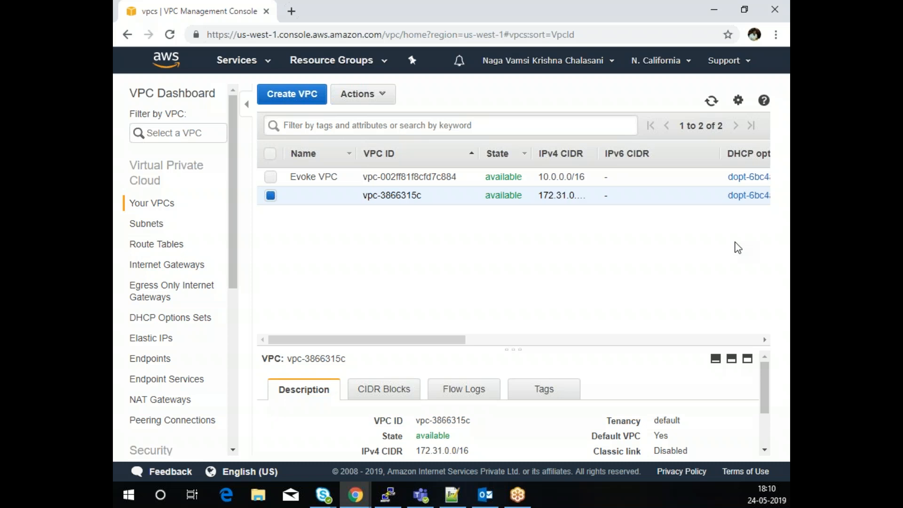
- Create an internet gateway with Name tag 'MyIGW' on the Internet Gateways page
click(189, 266)
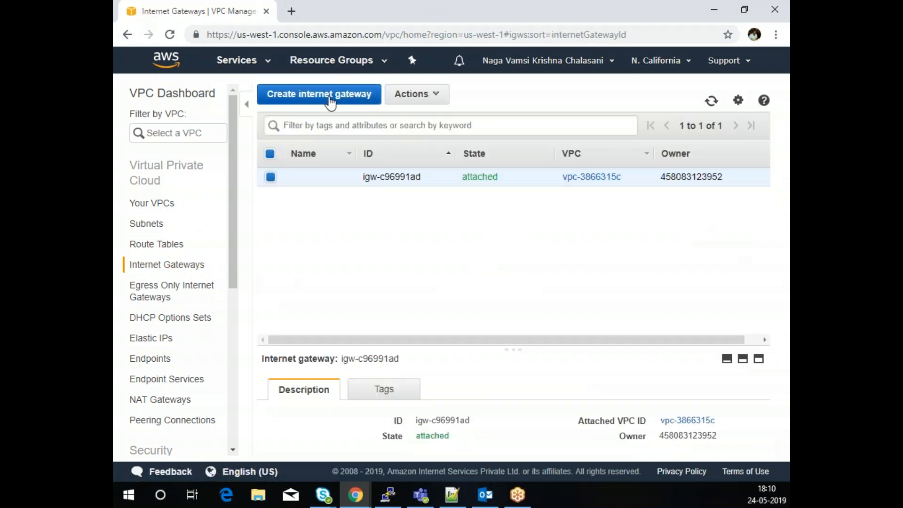
click(331, 102)
click(283, 180)
text(M)
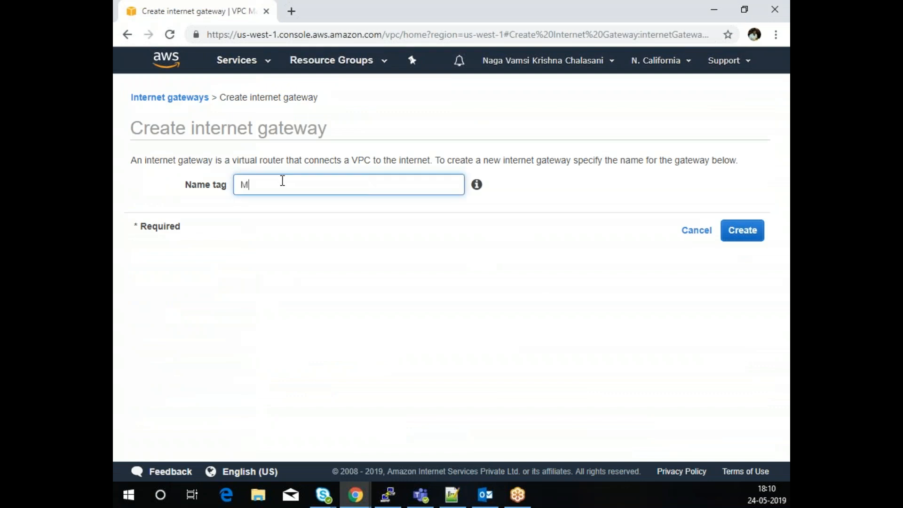
text(yIGW)
click(742, 231)
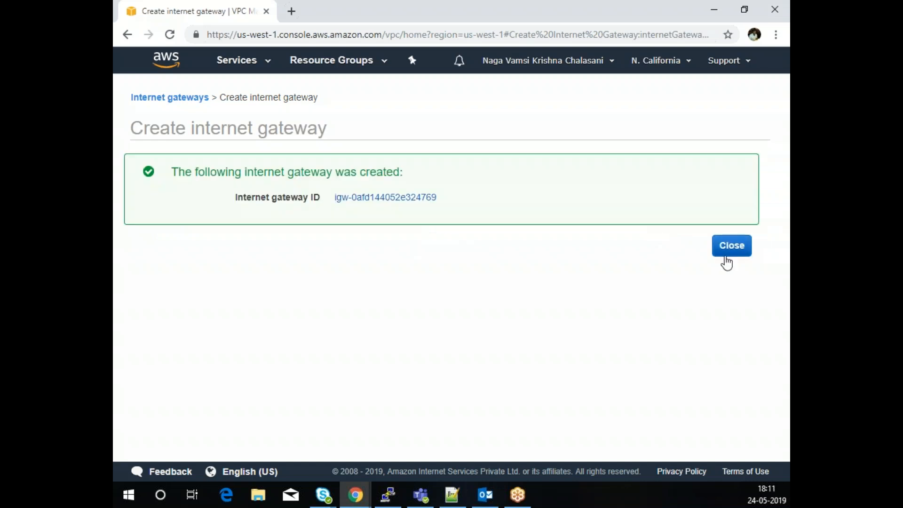
click(735, 247)
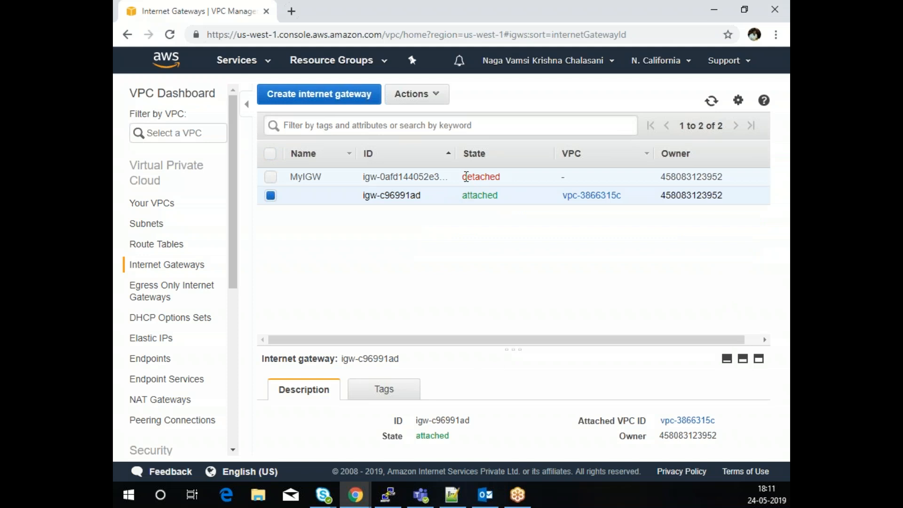
click(272, 179)
- Attach the MyIGW gateway to Evoke VPC using Actions > Attach to VPC
click(271, 196)
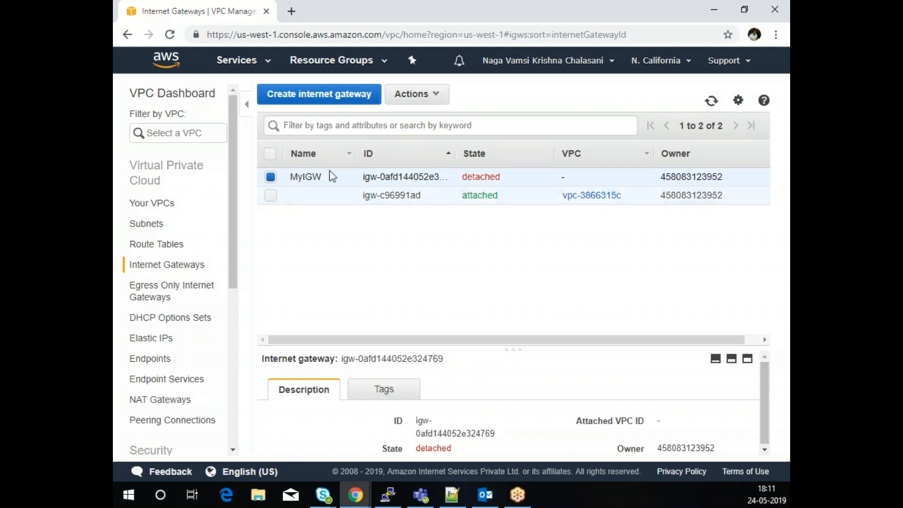
click(437, 99)
click(414, 131)
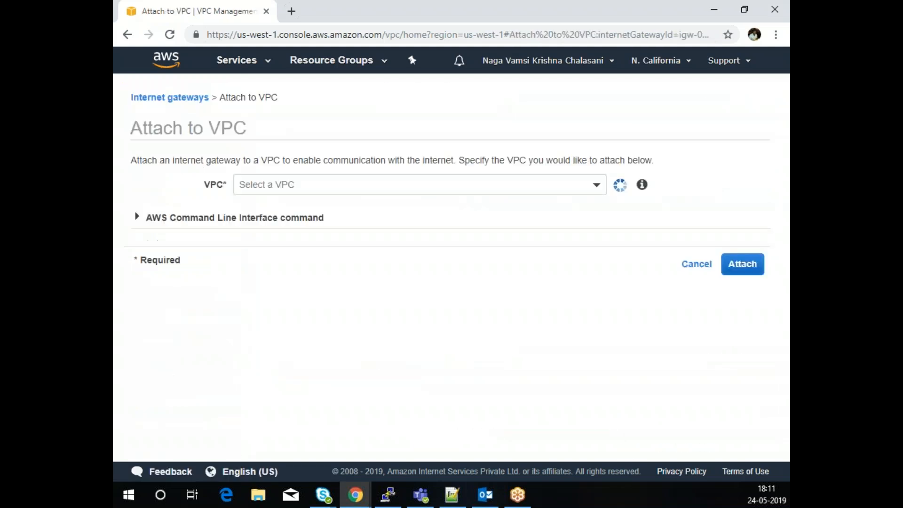
click(373, 185)
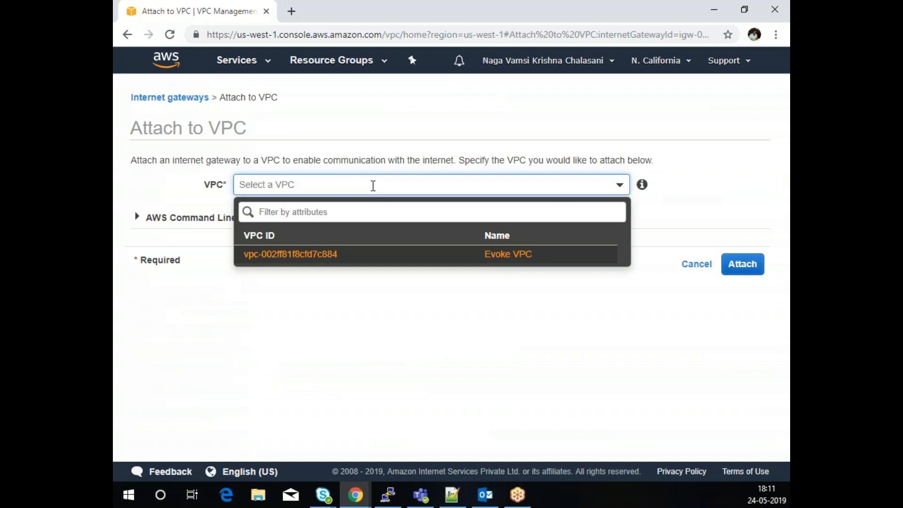
click(320, 254)
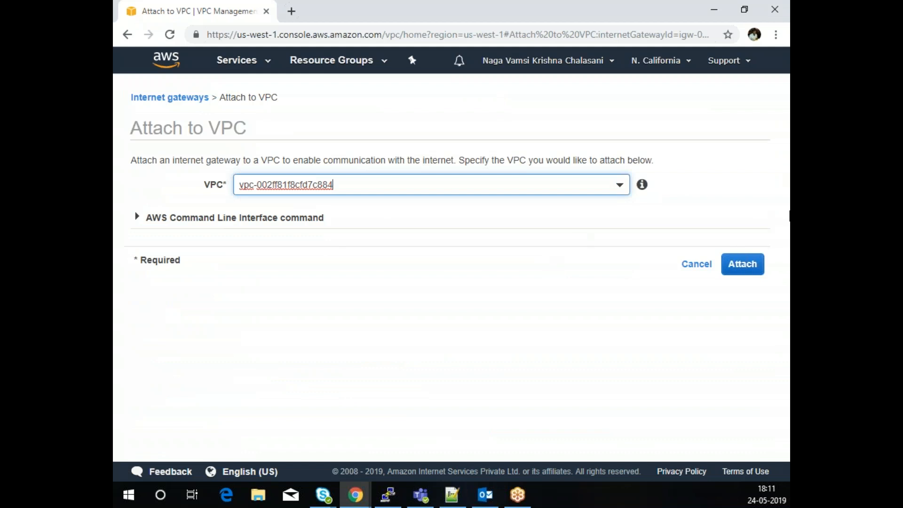
click(736, 262)
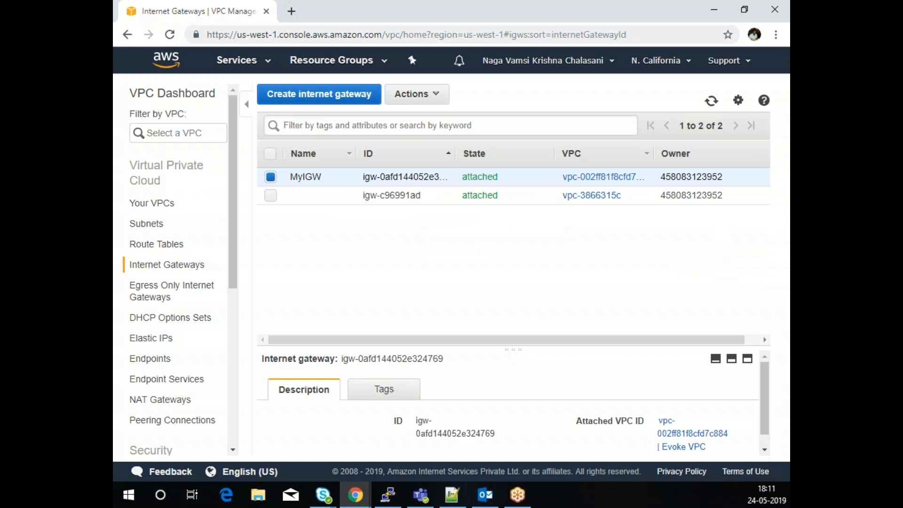
- Look over Your VPCs and Internet Gateways, then go to the Subnets page
click(160, 211)
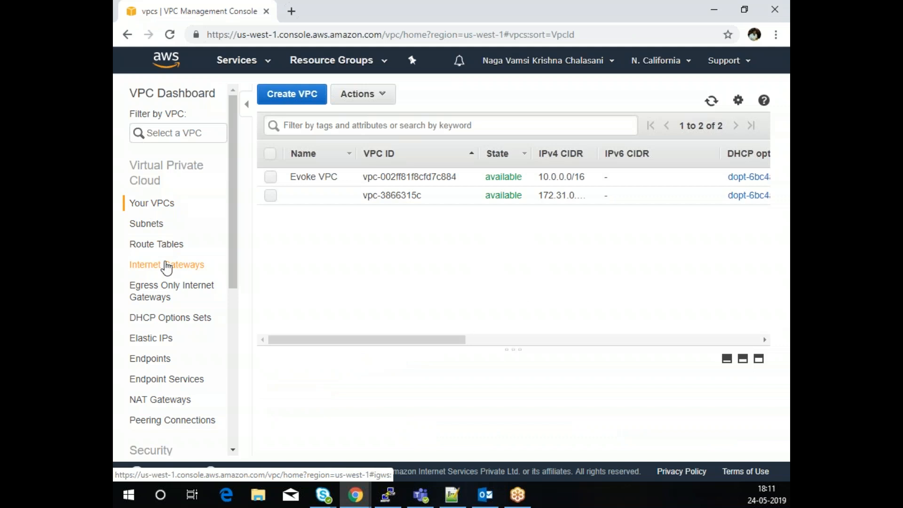
click(167, 266)
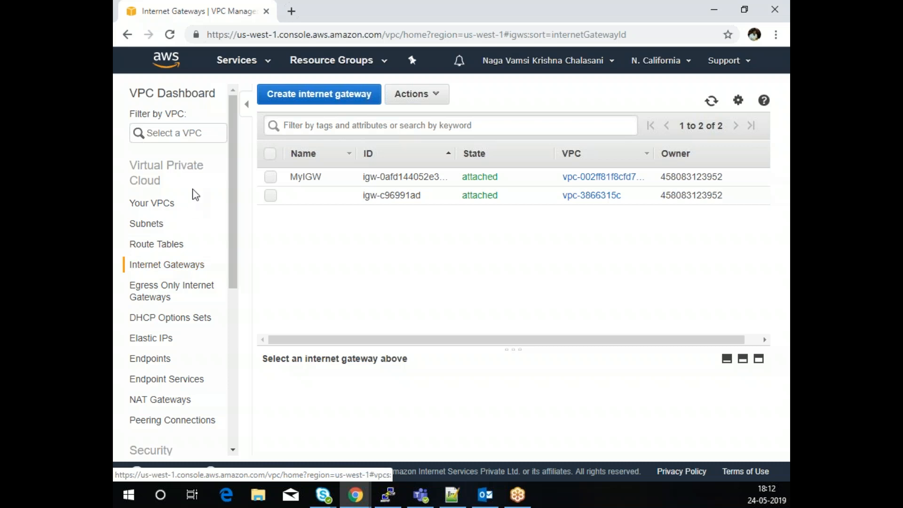
click(156, 229)
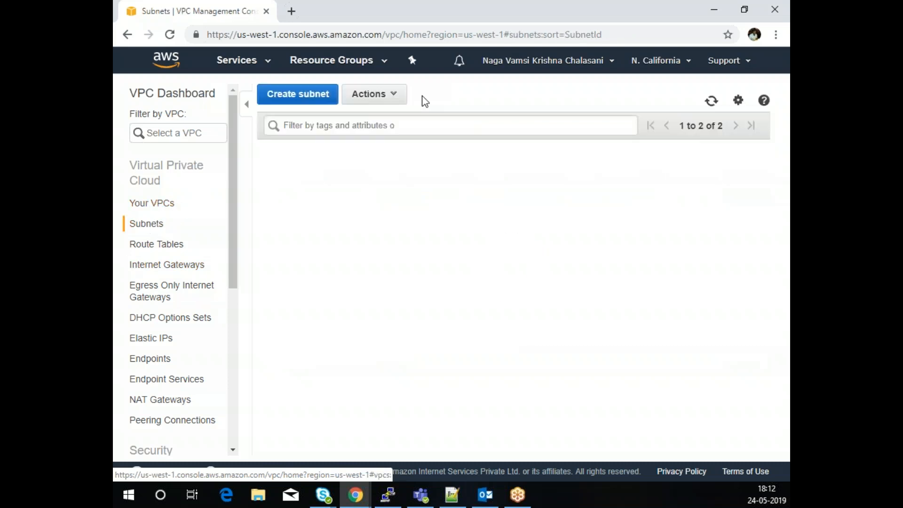
- Start a subnet named 'Public Subnet' in Evoke VPC, availability zone us-west-1a
click(288, 96)
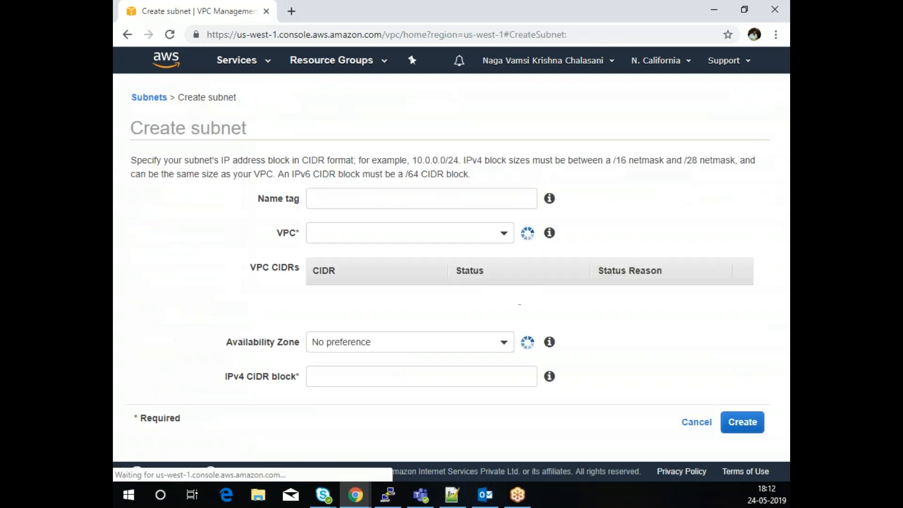
click(380, 197)
text(Public Subnet)
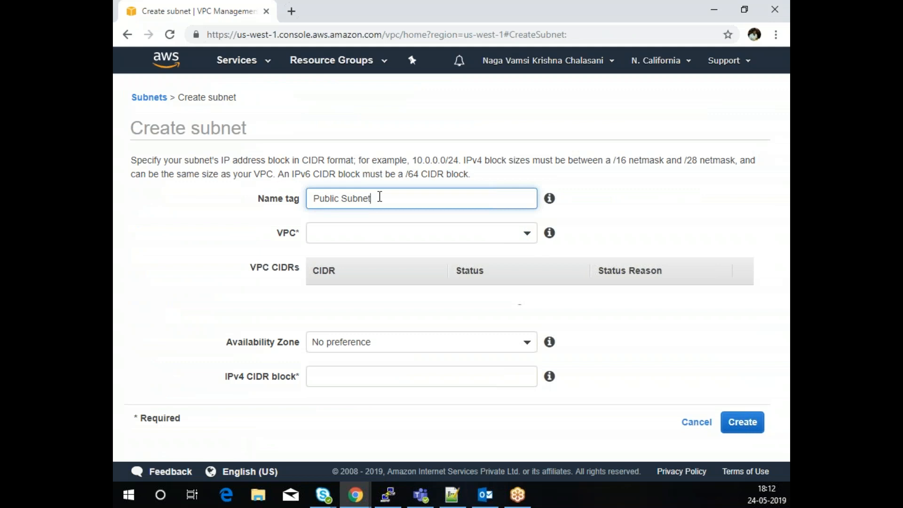
click(358, 236)
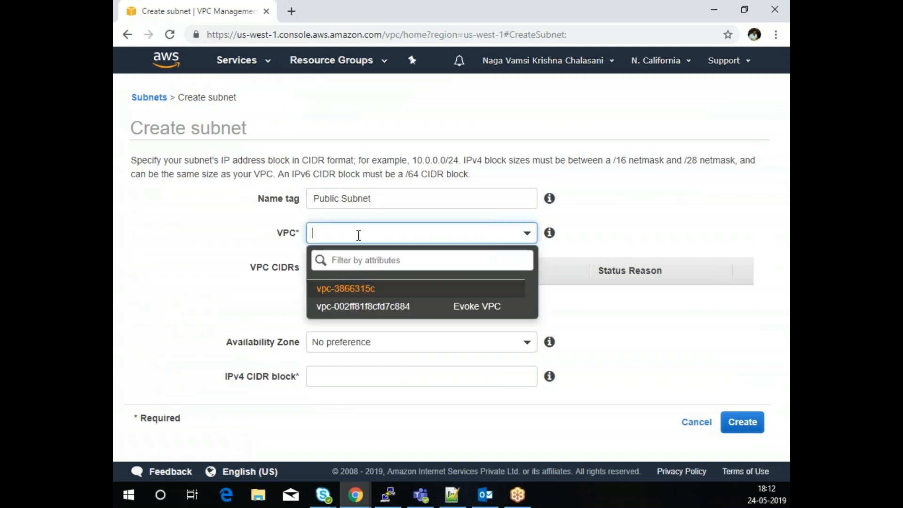
click(357, 306)
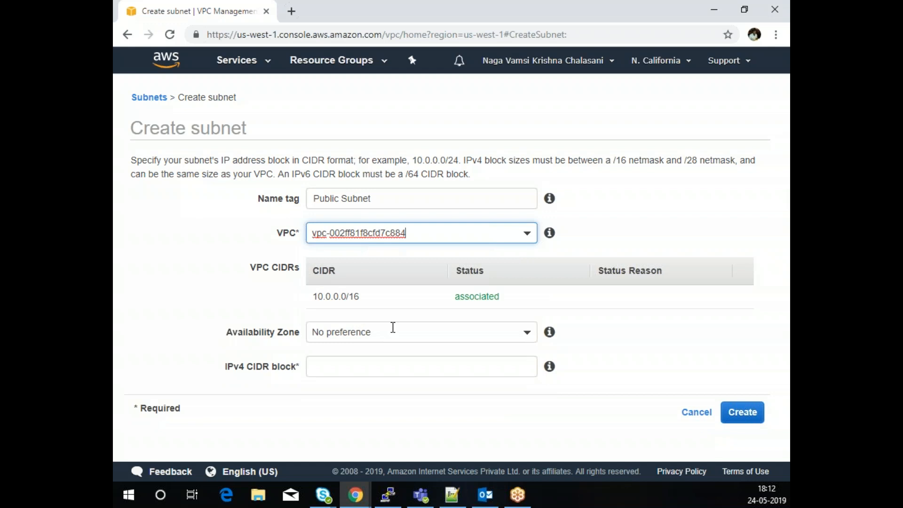
click(413, 332)
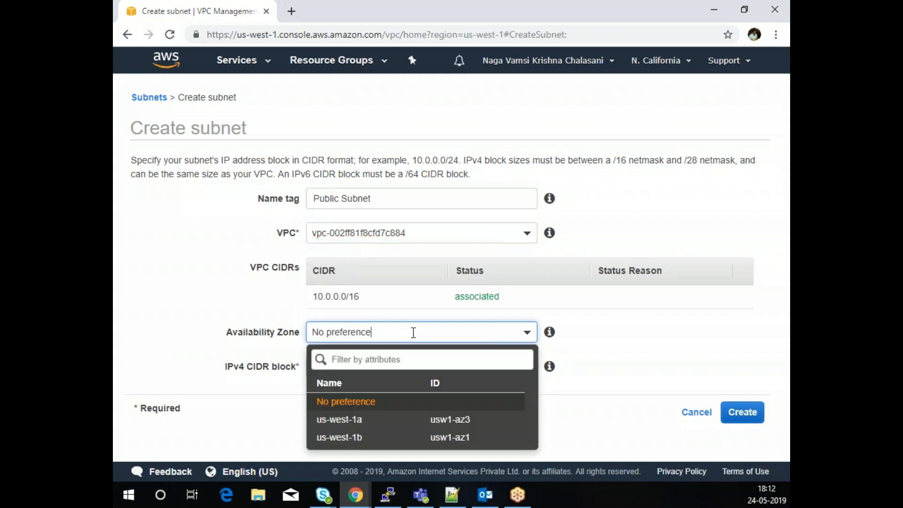
click(367, 420)
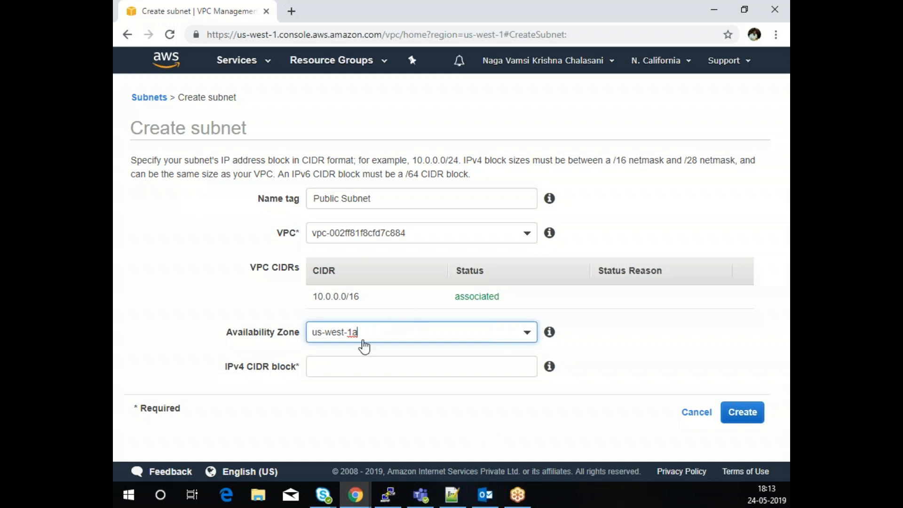
- Give the Public Subnet CIDR 10.0.1.0/24, create it, and begin a second subnet
click(416, 369)
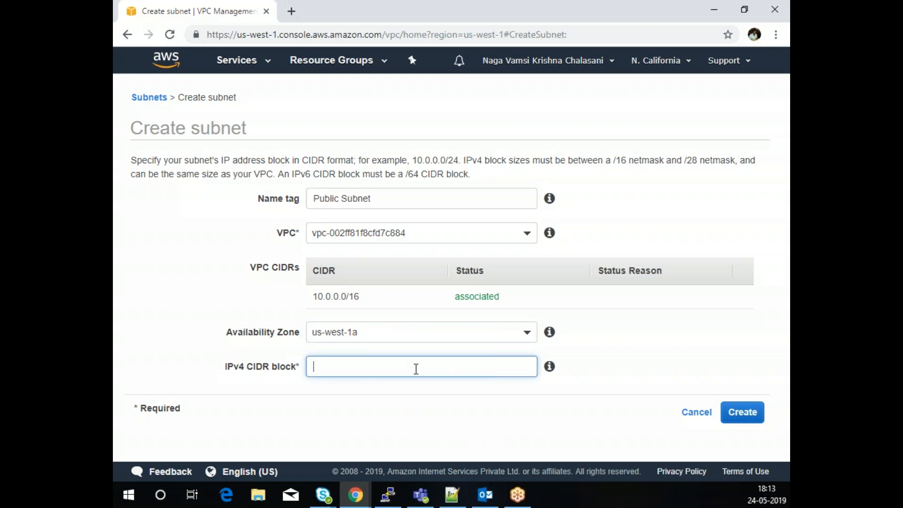
text(10.0.1.0/24)
click(748, 416)
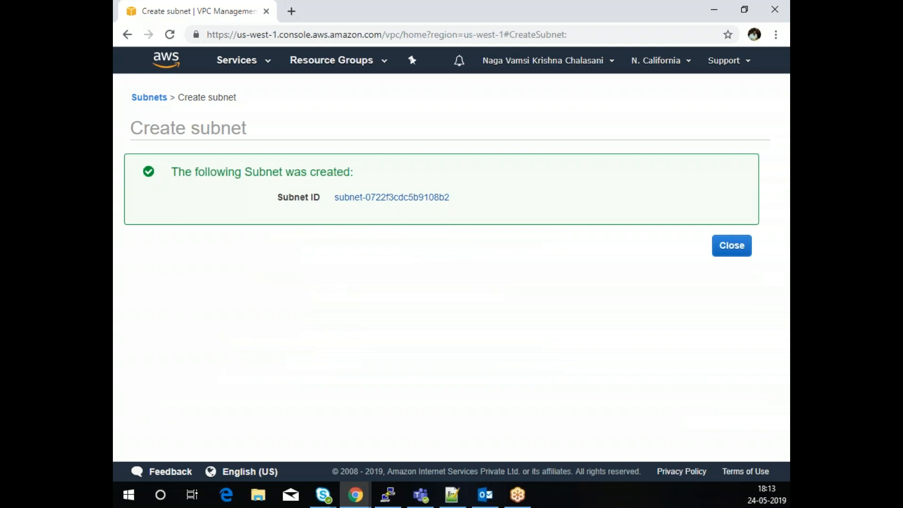
click(733, 246)
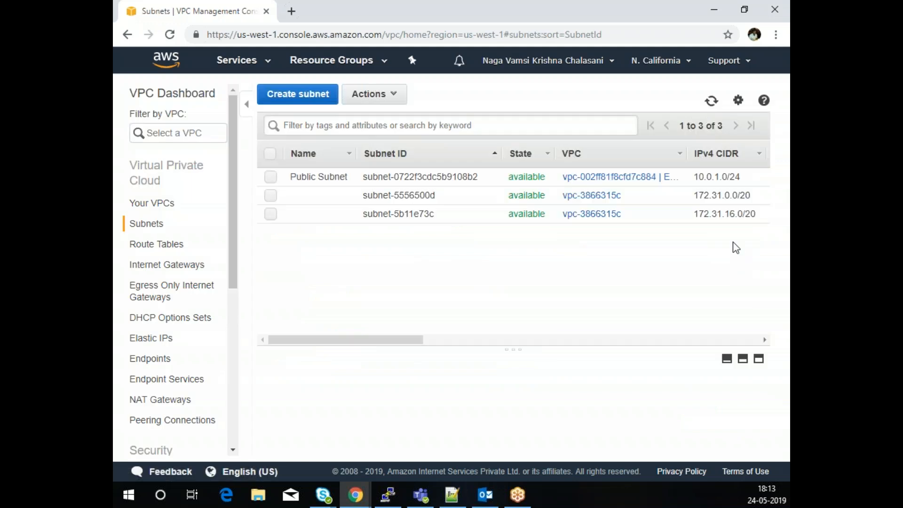
click(307, 101)
- Create 'Private Subnet' in Evoke VPC, zone us-west-1b, with CIDR 10.0.2.0/24
click(347, 197)
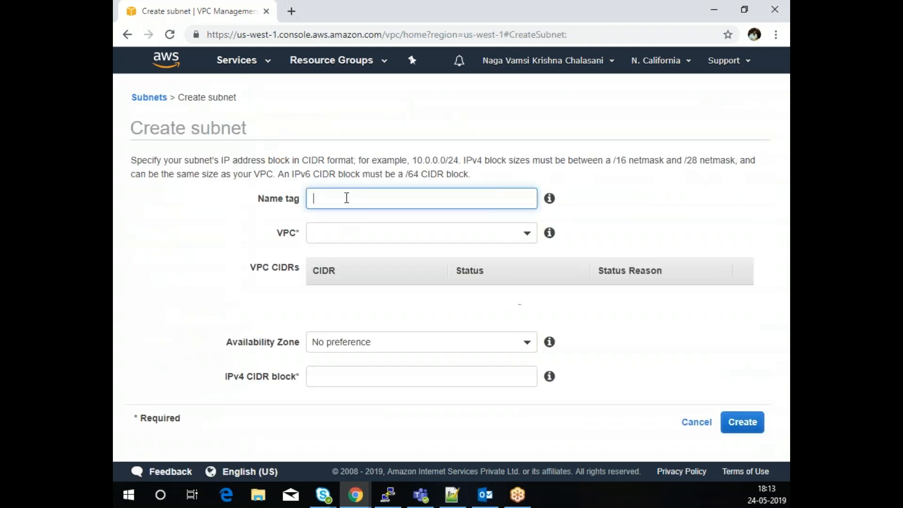
text(Private Subnet)
click(331, 235)
click(366, 309)
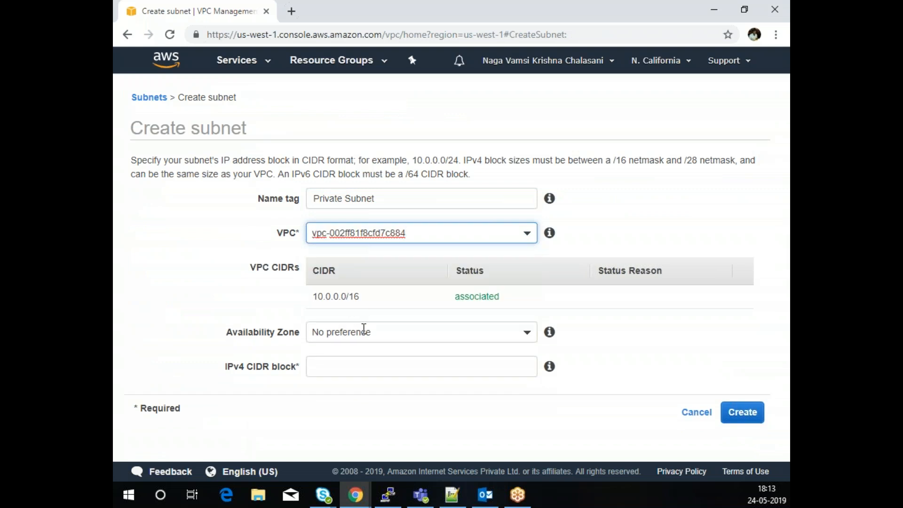
click(363, 332)
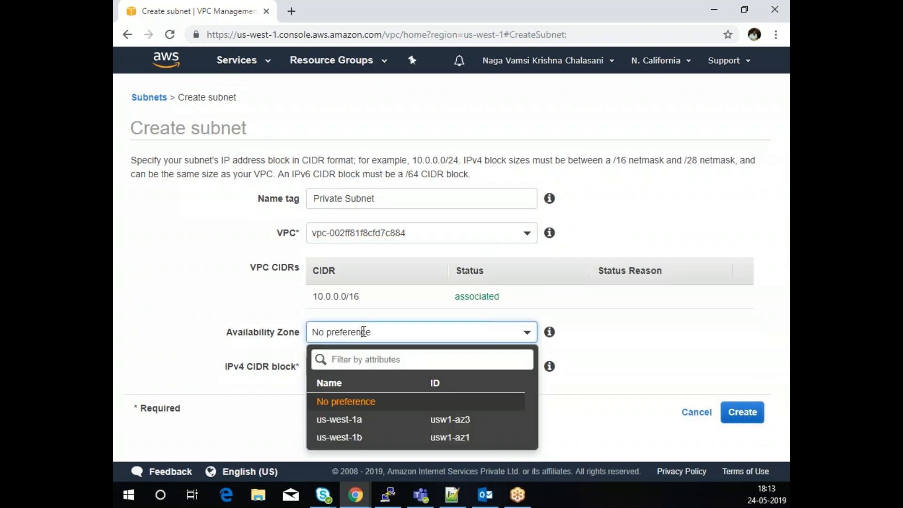
click(357, 438)
click(347, 369)
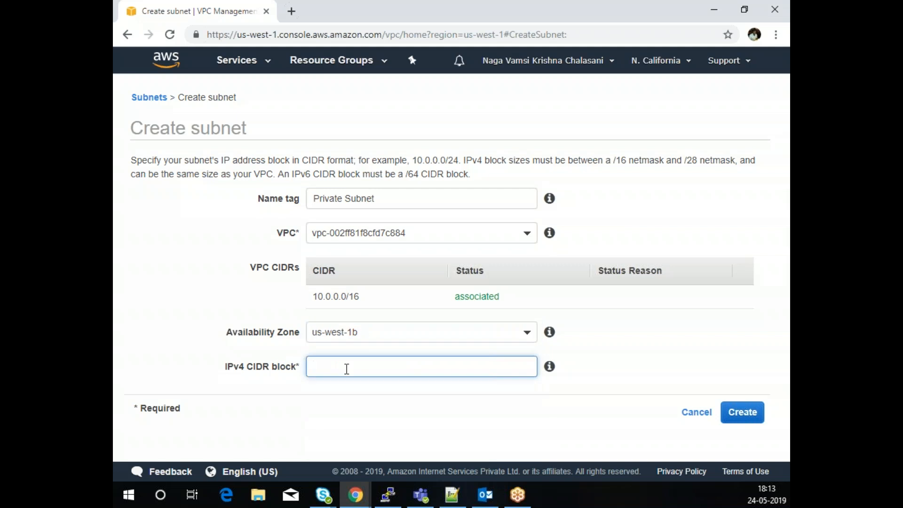
text(10.0.2.0/24)
click(743, 412)
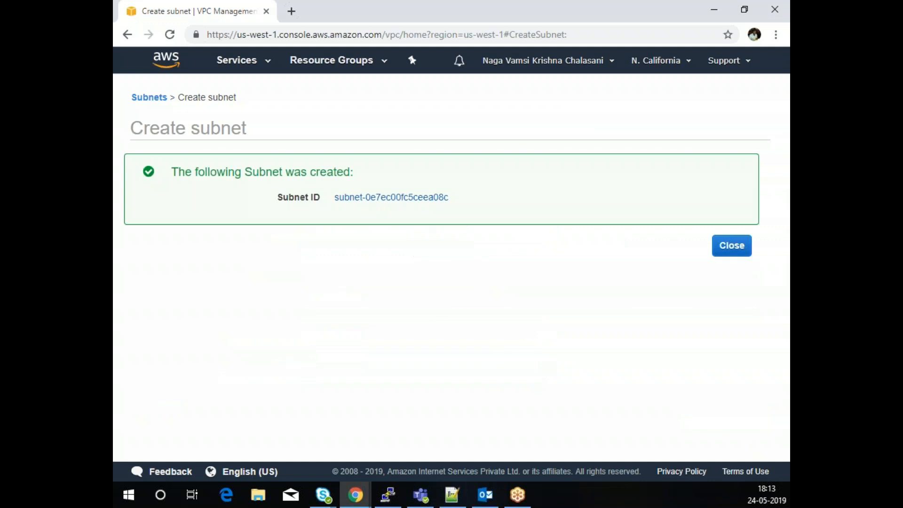
- Close the confirmation to return to the subnet list showing all four subnets
click(741, 252)
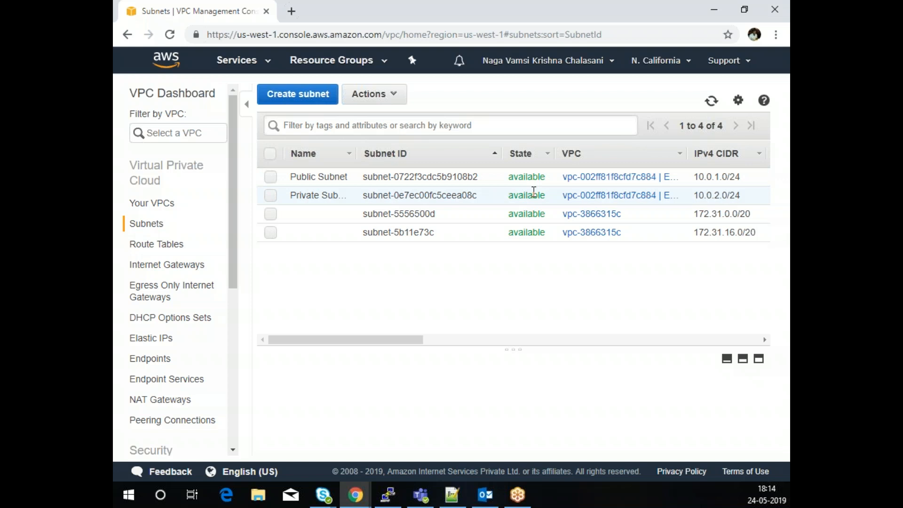
- Inspect the Evoke VPC's main route table details in Route Tables, then deselect it
click(162, 245)
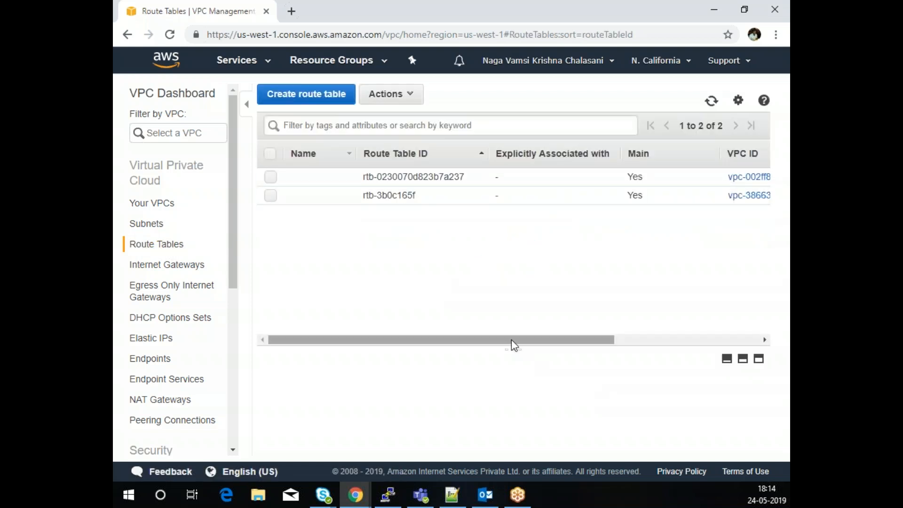
click(271, 183)
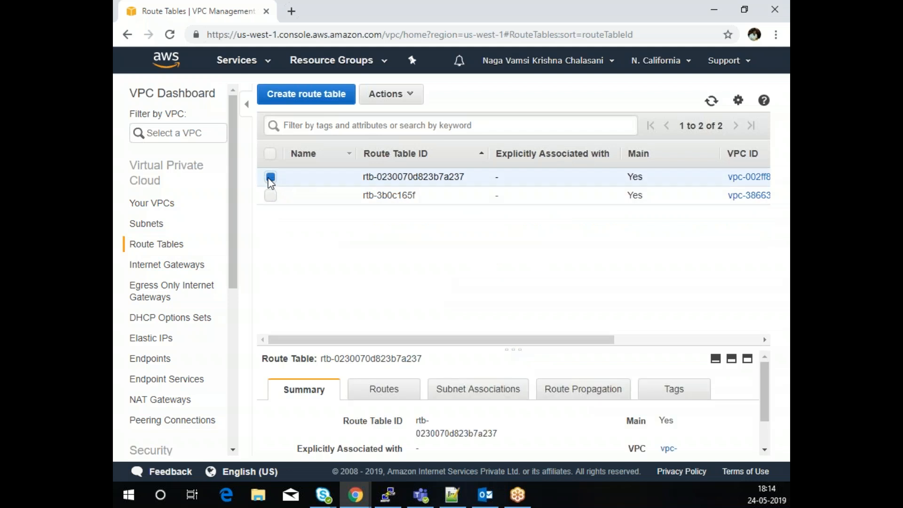
drag(455, 339, 613, 359)
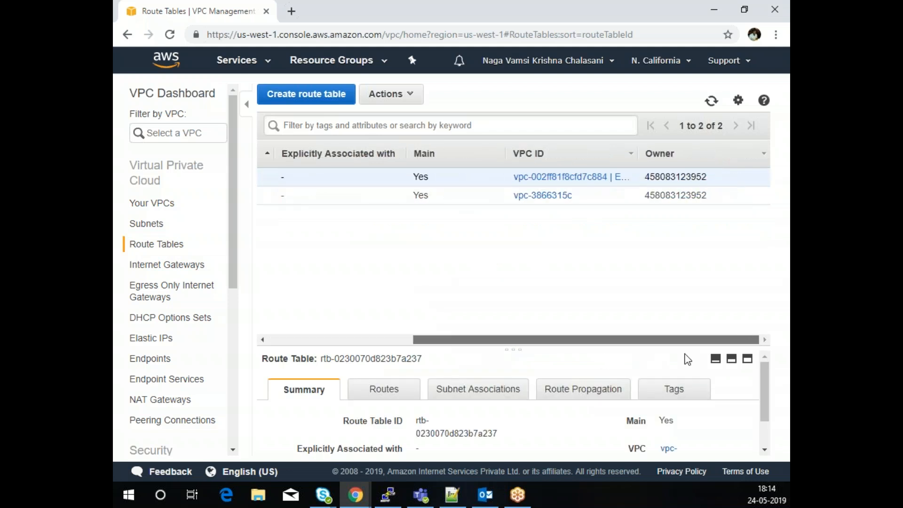
drag(550, 340, 405, 340)
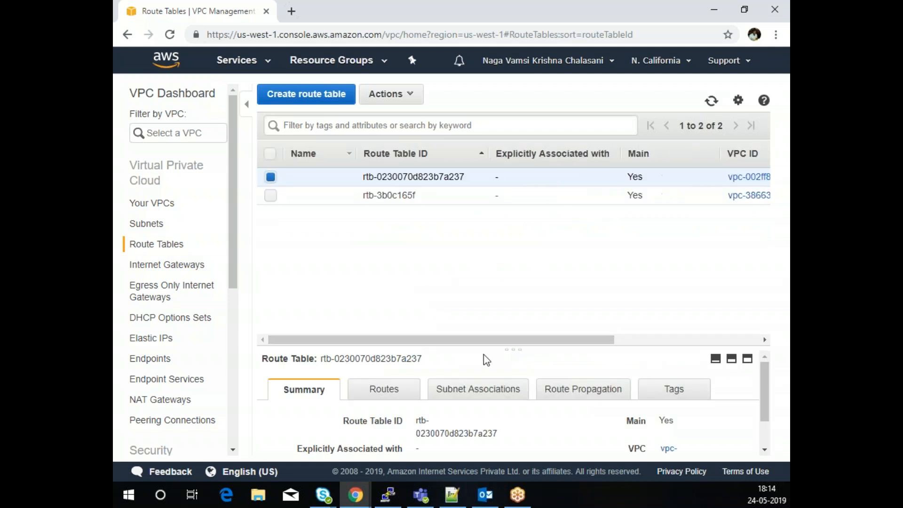
drag(520, 347, 527, 236)
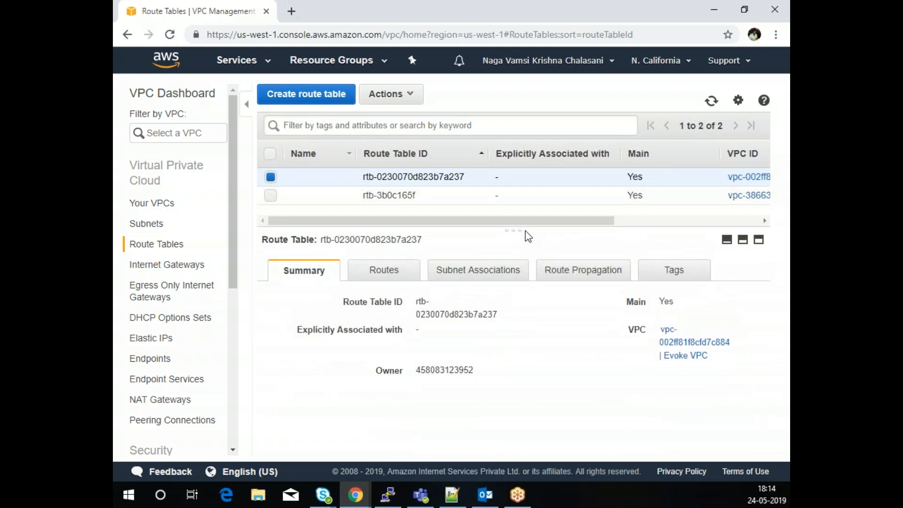
mouse_move(337, 177)
click(271, 177)
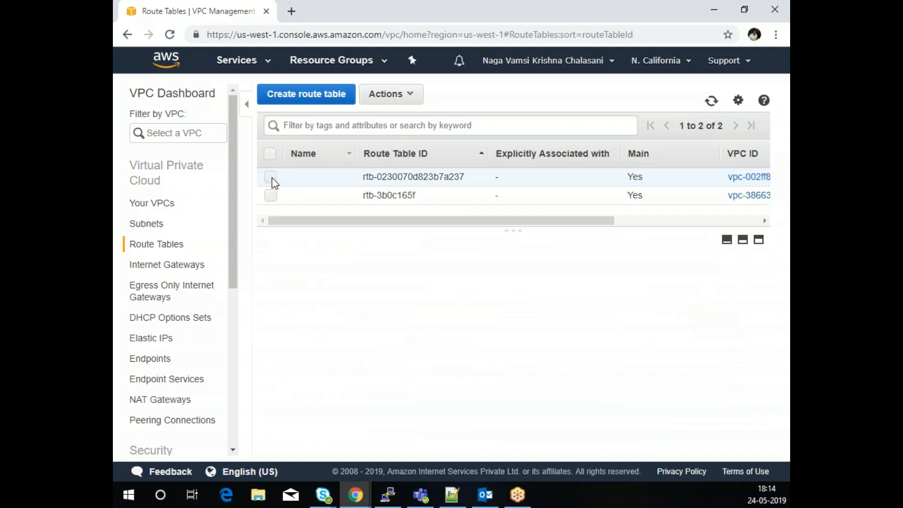
- Create a route table named 'Route to Internet' attached to the Evoke VPC
click(316, 102)
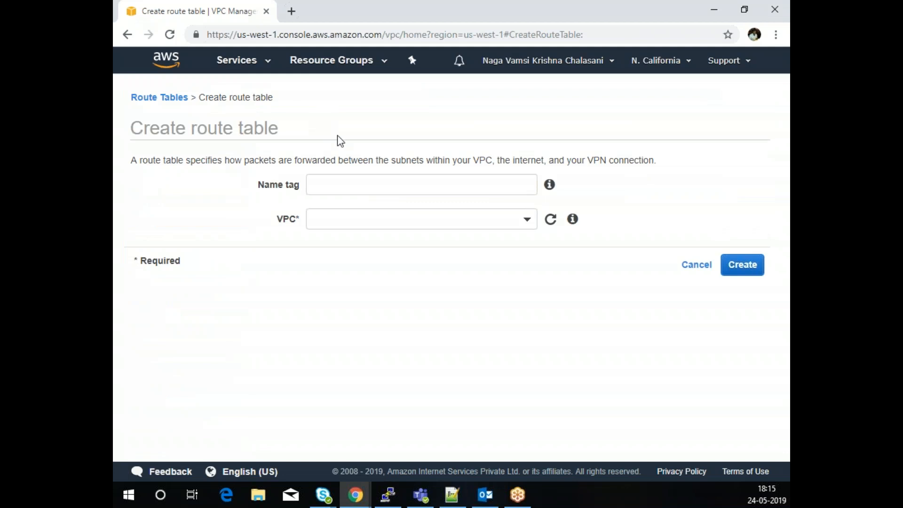
click(332, 183)
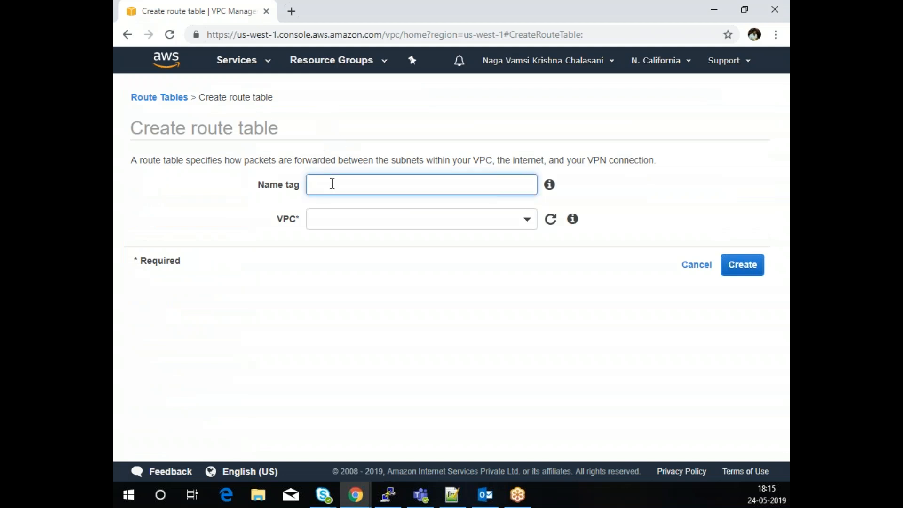
text(Route to Internet)
click(367, 219)
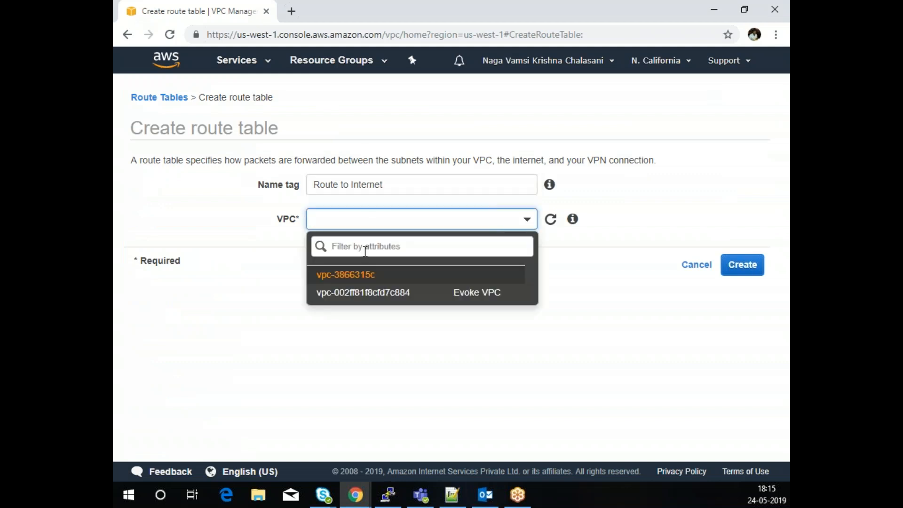
click(373, 295)
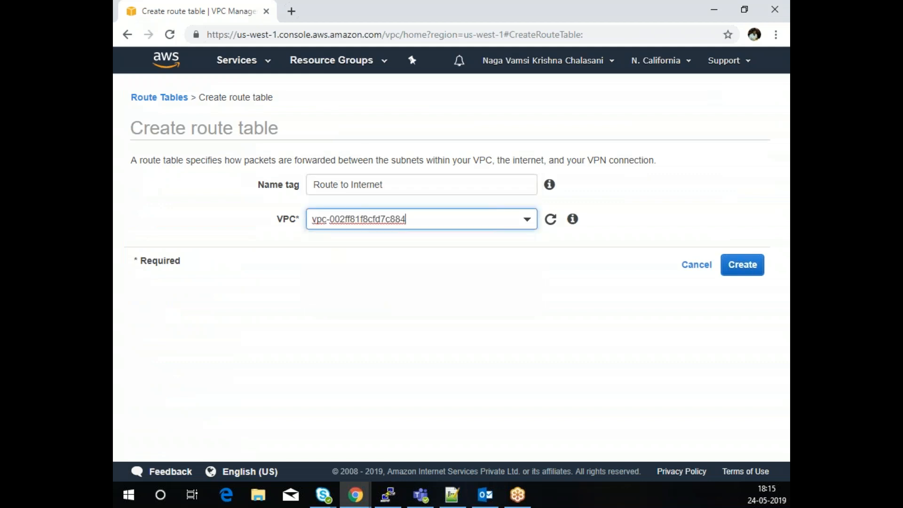
click(751, 269)
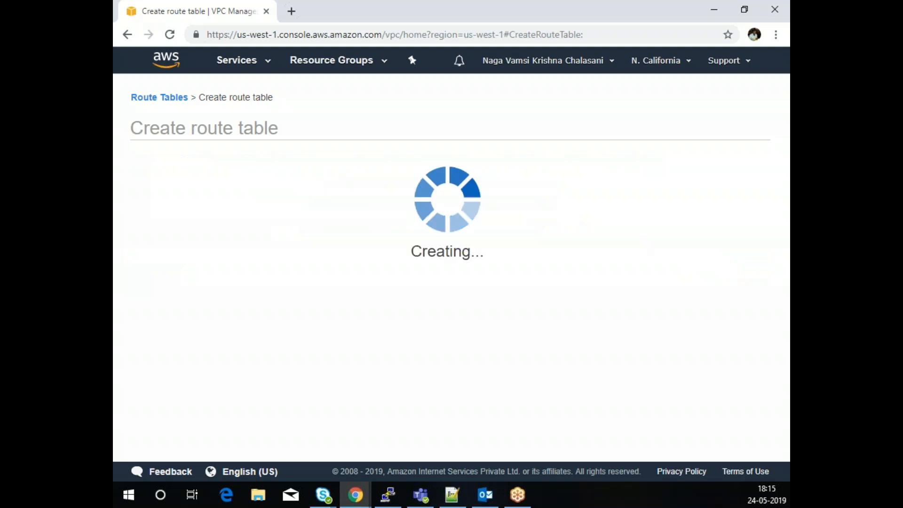
- Select the Route to Internet table and view its routes
click(732, 246)
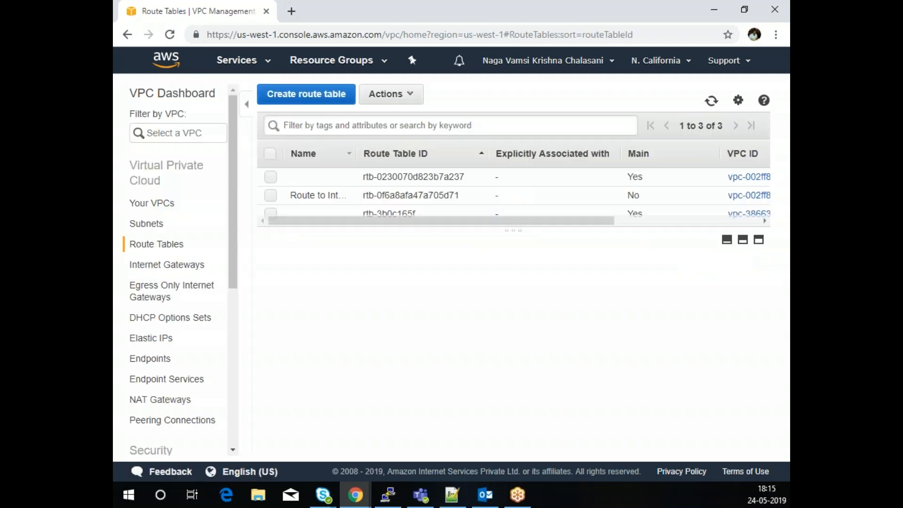
click(272, 196)
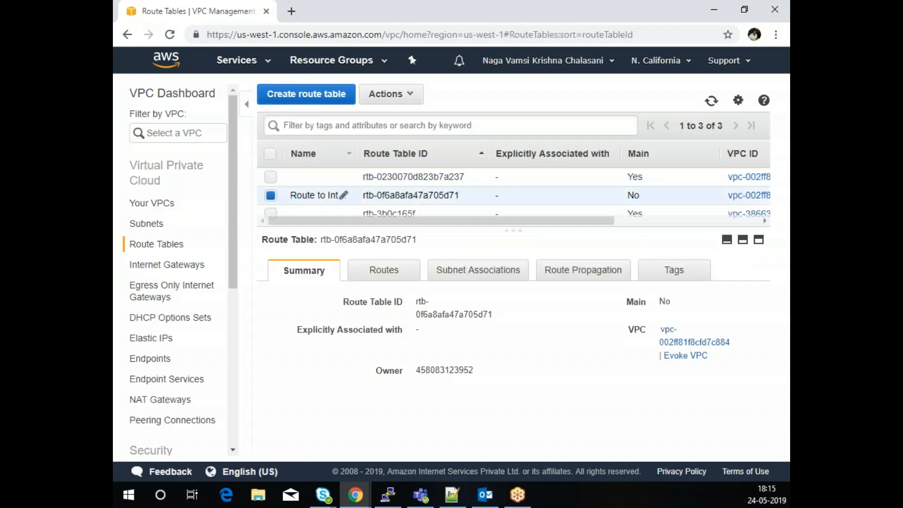
click(393, 272)
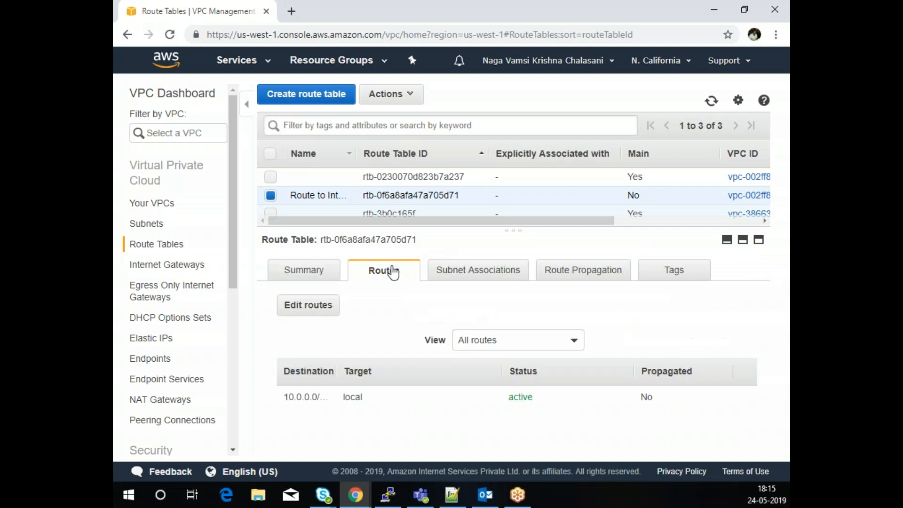
- Add and save a 0.0.0.0/0 route targeting internet gateway MyIGW (igw-0afd144052e324769)
click(308, 305)
click(158, 228)
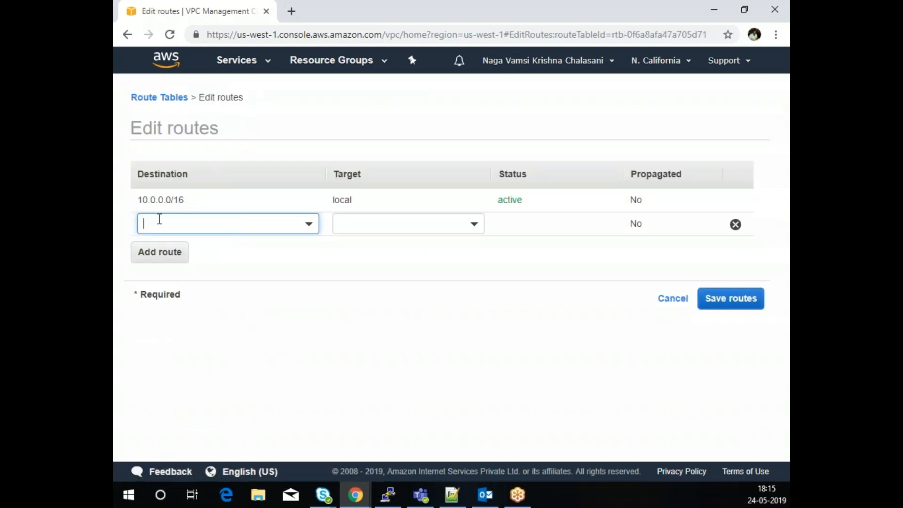
text(0.0.0.0)
click(172, 254)
click(375, 225)
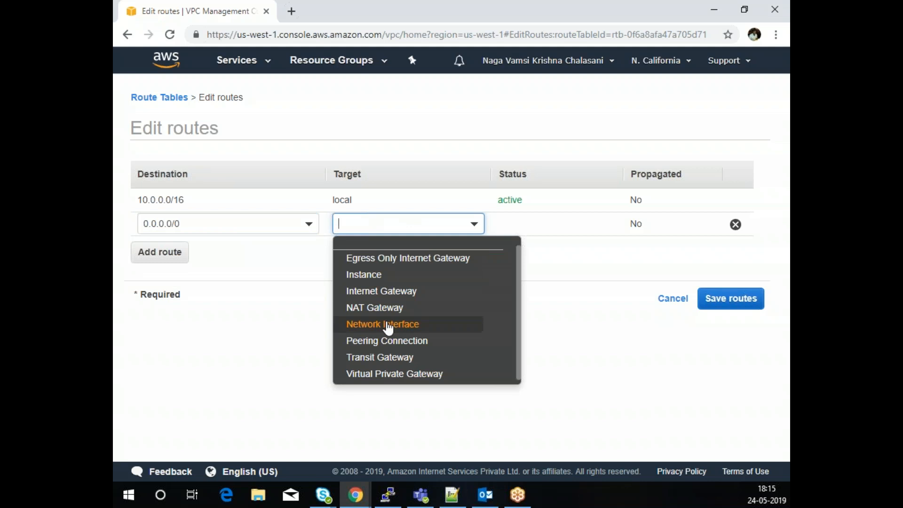
click(388, 291)
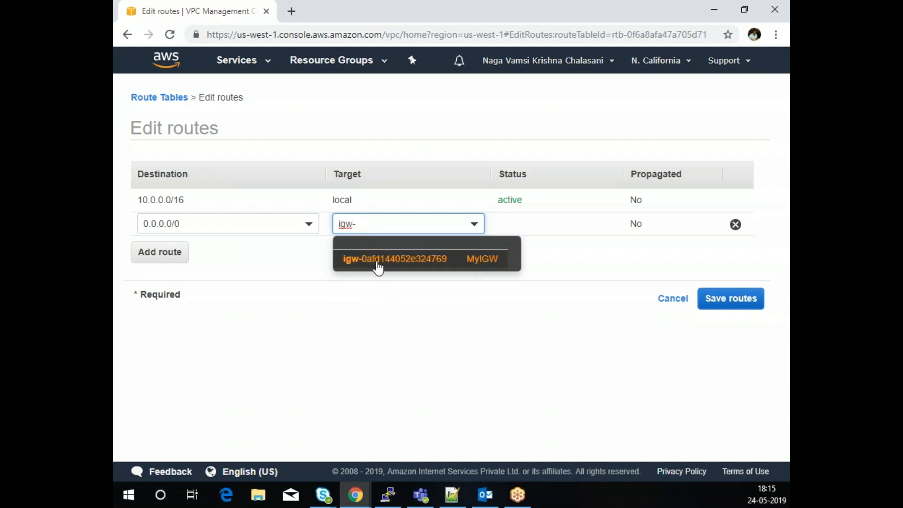
click(378, 266)
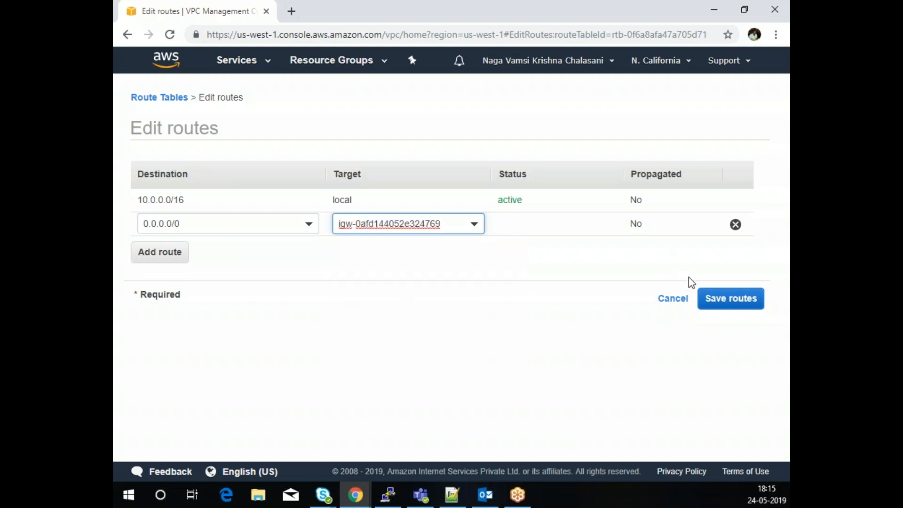
click(738, 299)
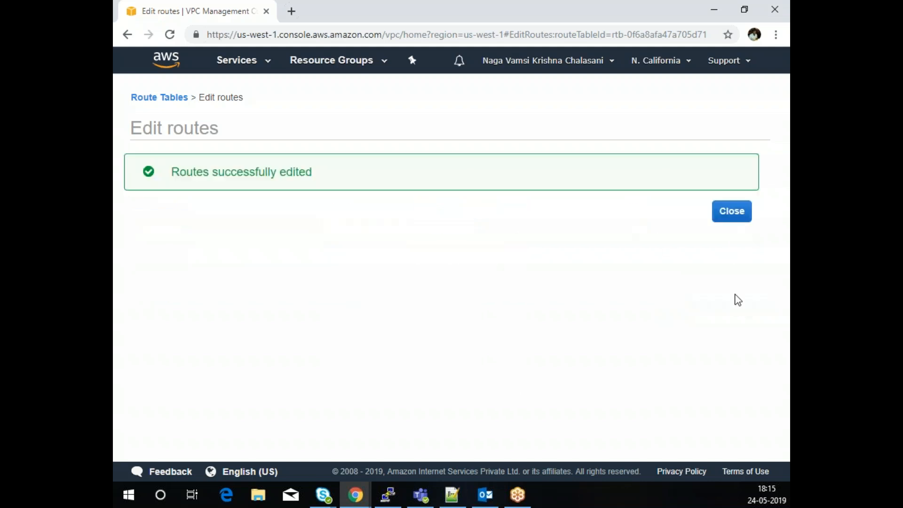
click(732, 215)
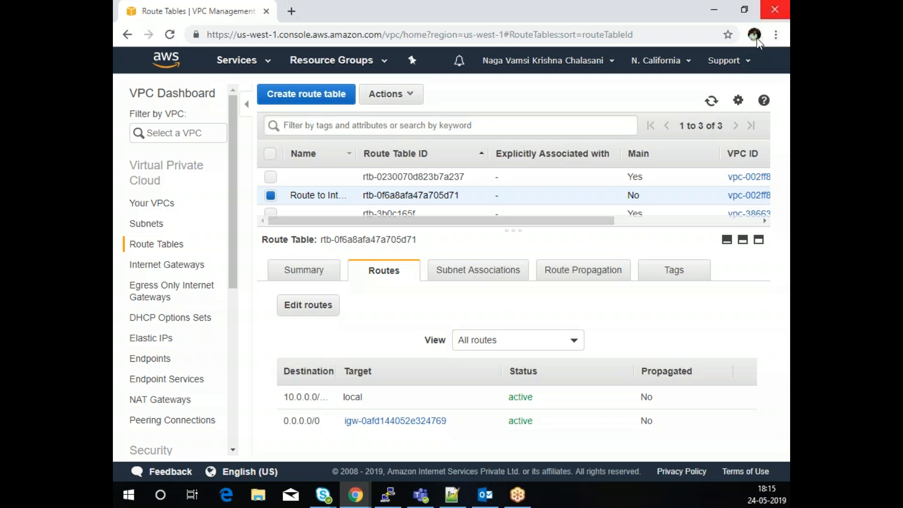
- Associate Public Subnet (10.0.1.0/24) with the Route to Internet table
click(478, 275)
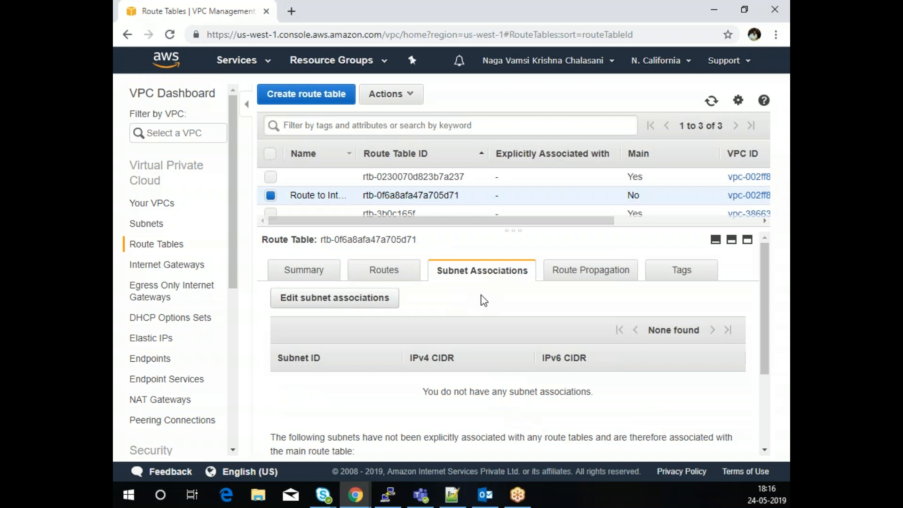
click(374, 301)
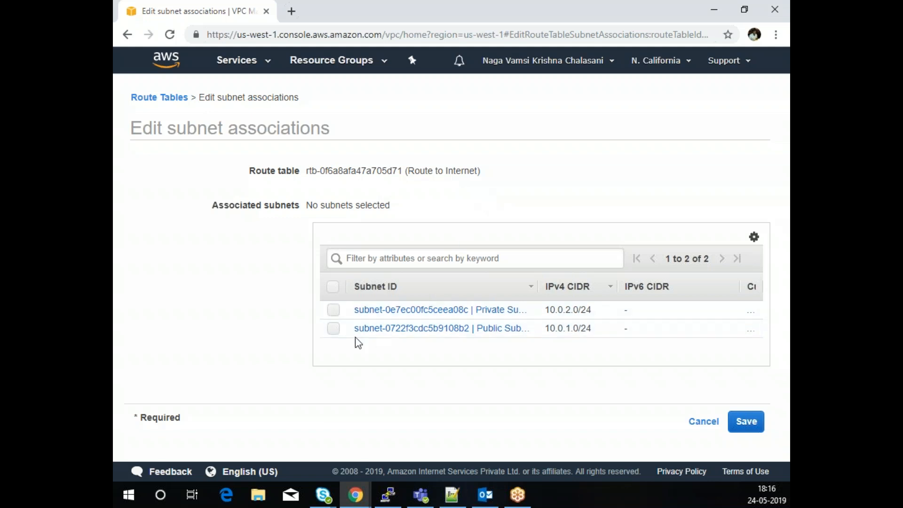
click(334, 329)
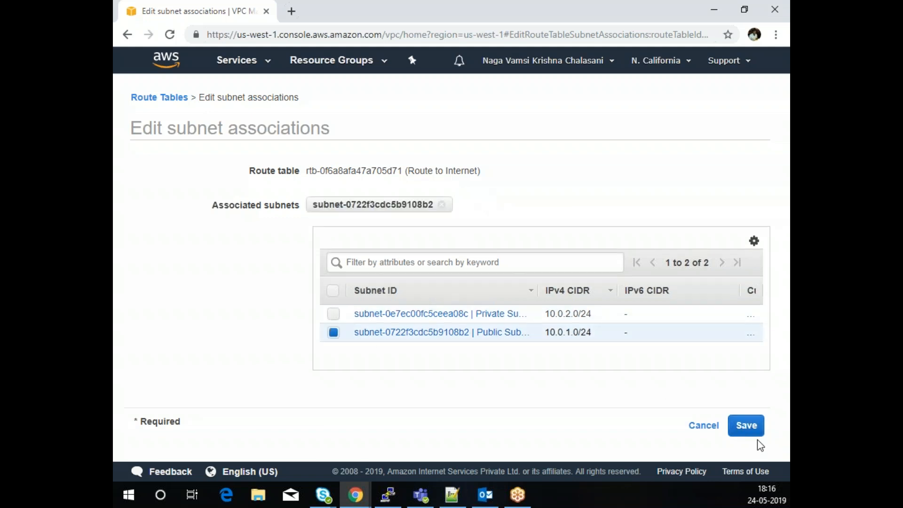
click(747, 431)
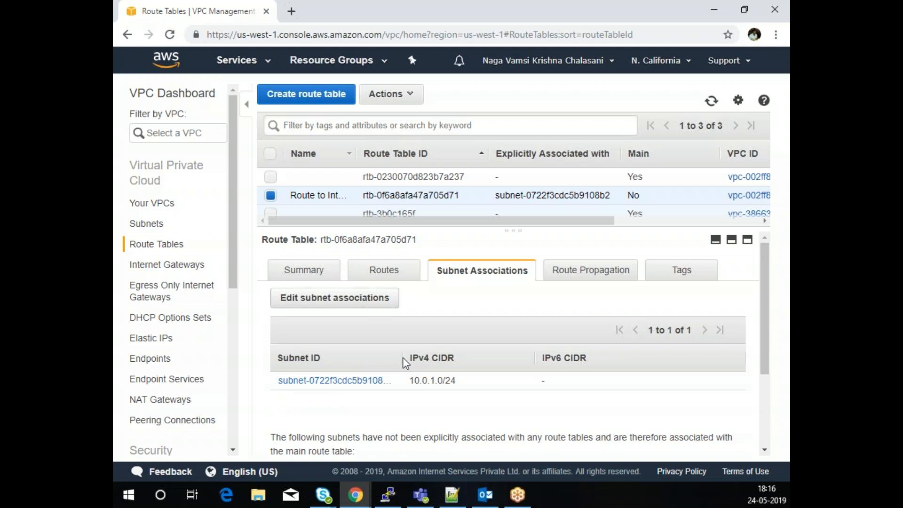
drag(400, 358, 475, 358)
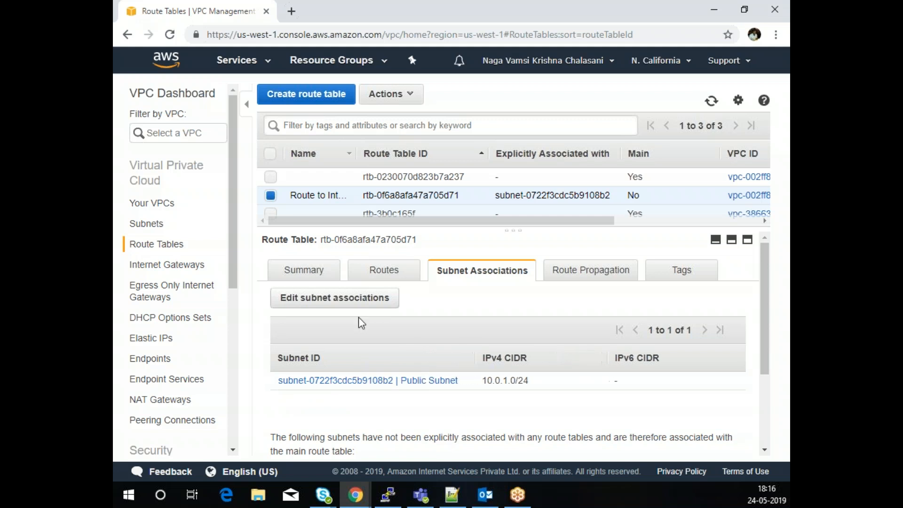
scroll(513, 339, down, 3)
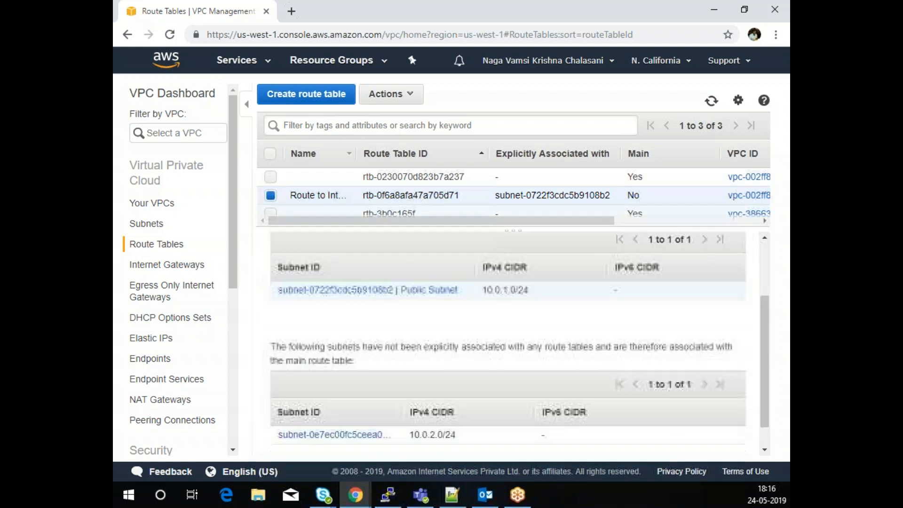
drag(402, 383, 481, 394)
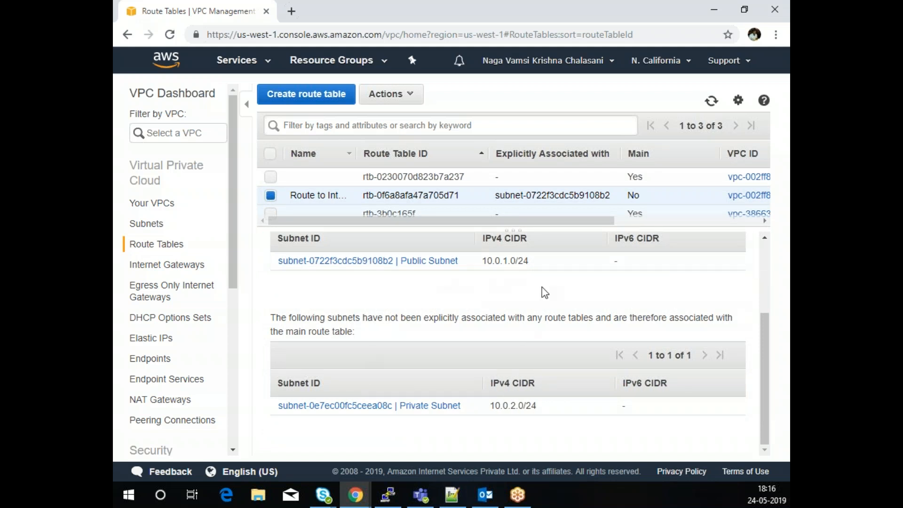
scroll(559, 306, up, 3)
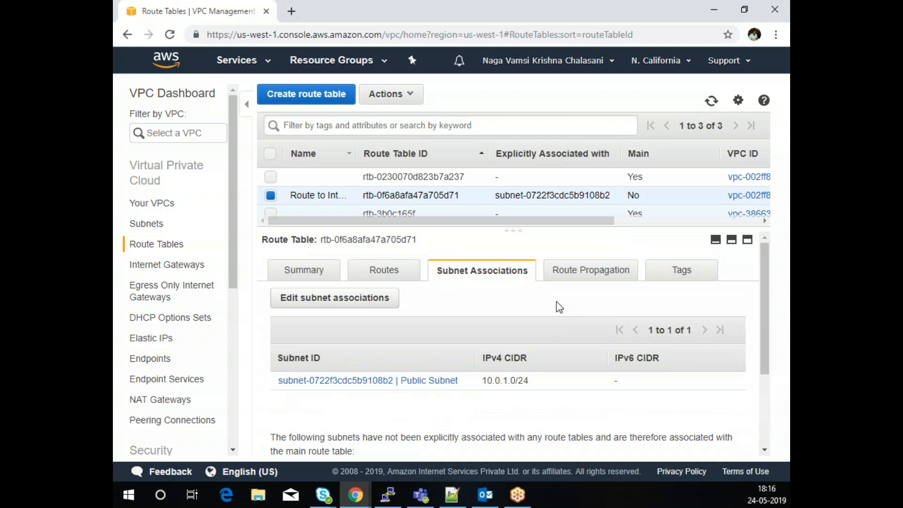
click(271, 196)
click(271, 195)
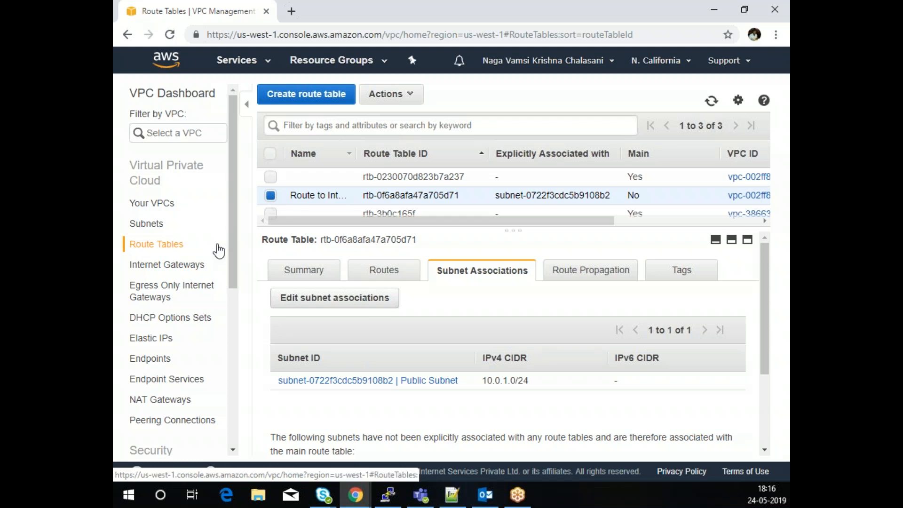
drag(233, 213, 224, 306)
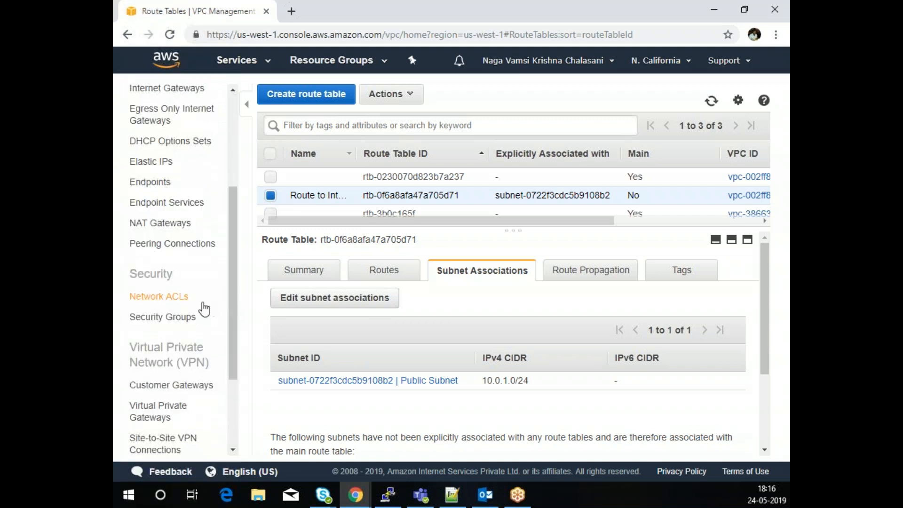
- Inspect the Evoke VPC network ACL's details, including owner and VPC
click(172, 297)
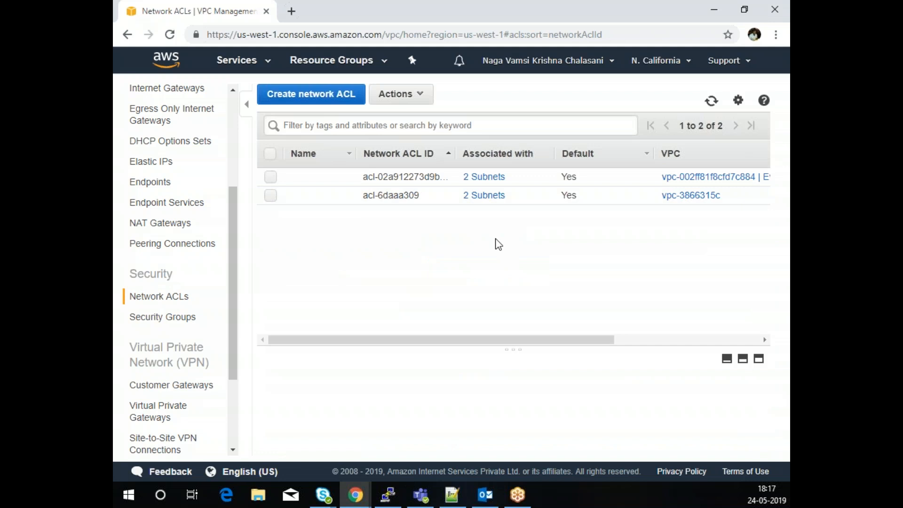
click(270, 177)
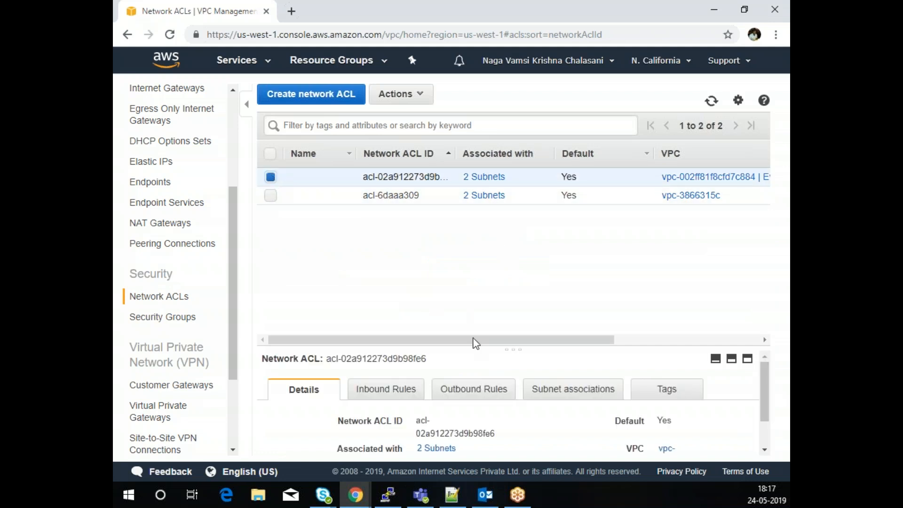
drag(518, 340, 375, 338)
drag(514, 352, 503, 234)
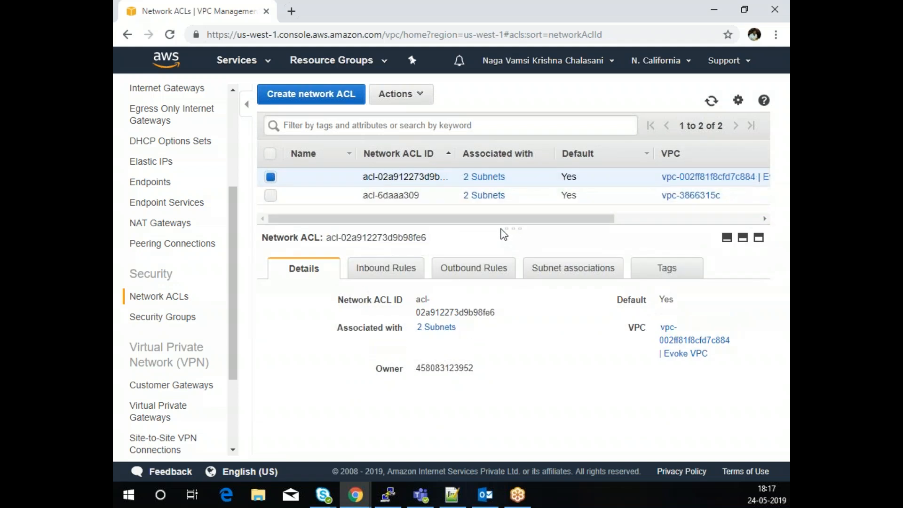
- In the security groups list, widen the VPC ID and Group ID columns to show full IDs
click(175, 317)
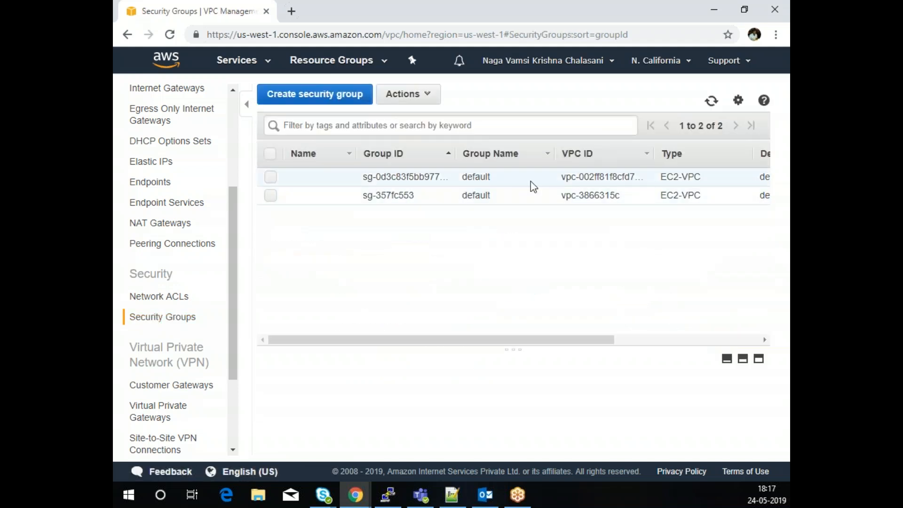
drag(482, 344, 438, 356)
drag(658, 158, 715, 155)
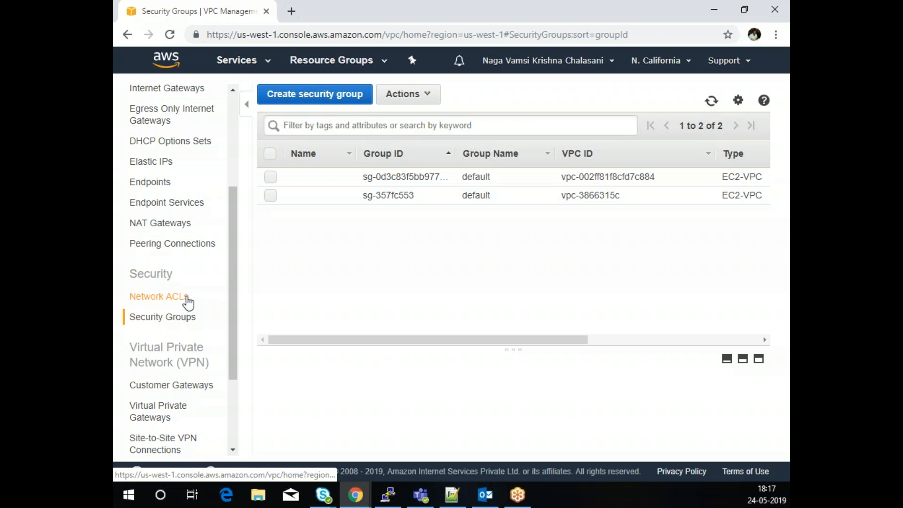
drag(455, 154, 501, 176)
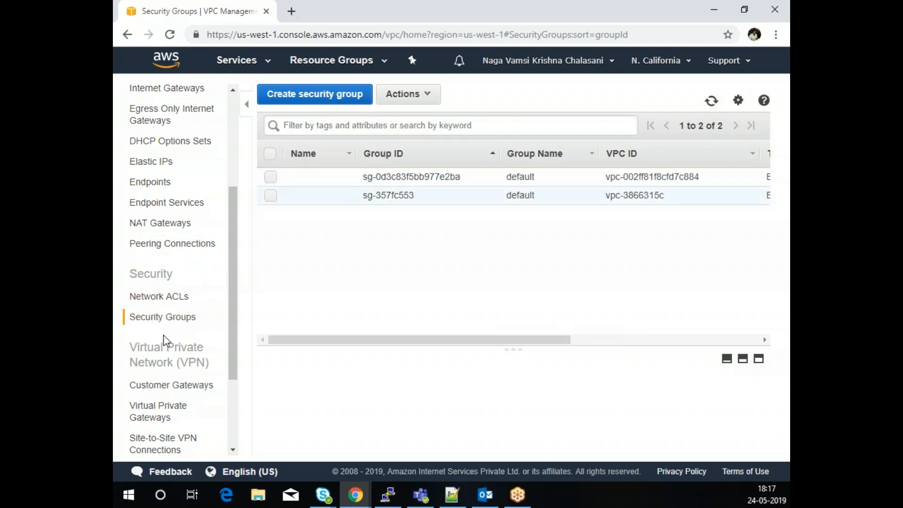
- Show the details of security group sg-0d3c83f5bb977e2ba, including owner and rule counts
click(173, 300)
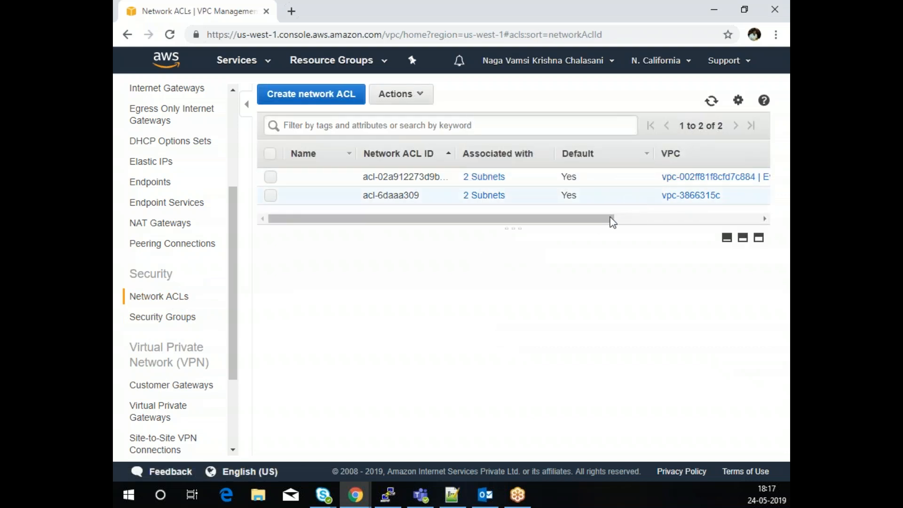
drag(592, 219, 523, 224)
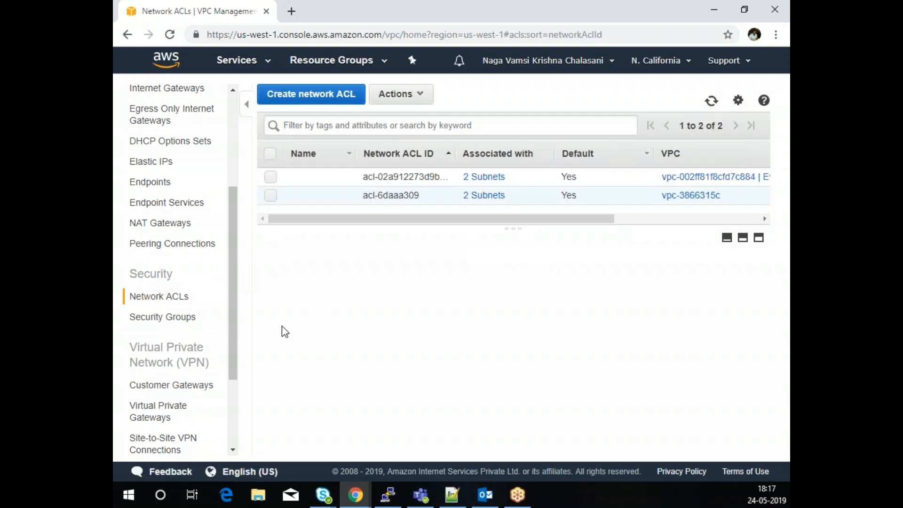
click(188, 318)
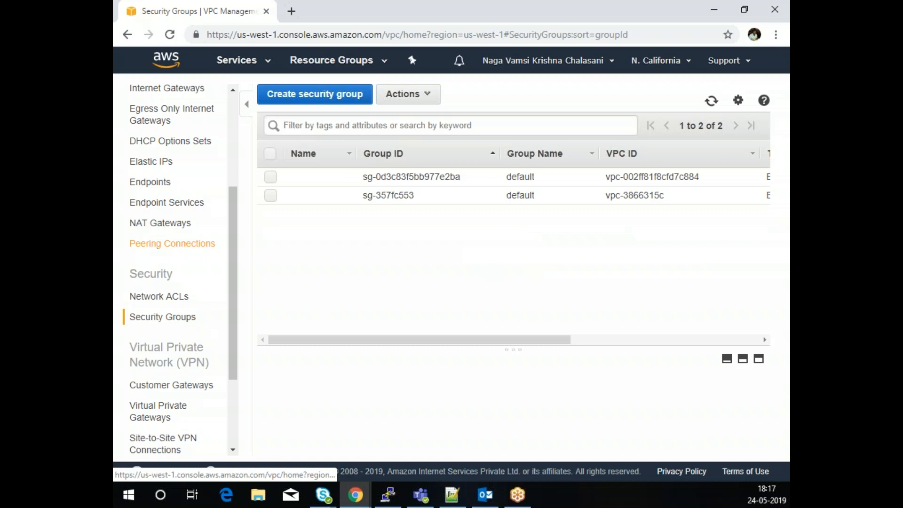
click(271, 179)
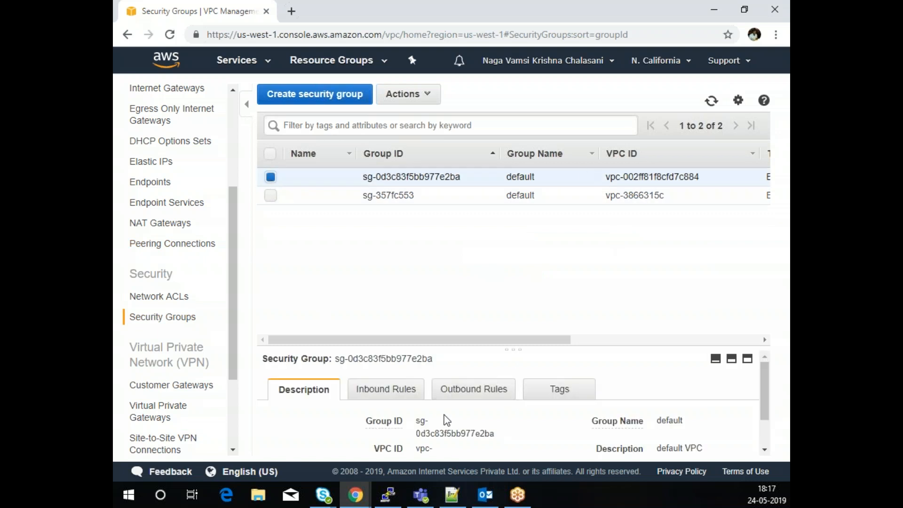
drag(510, 347, 534, 233)
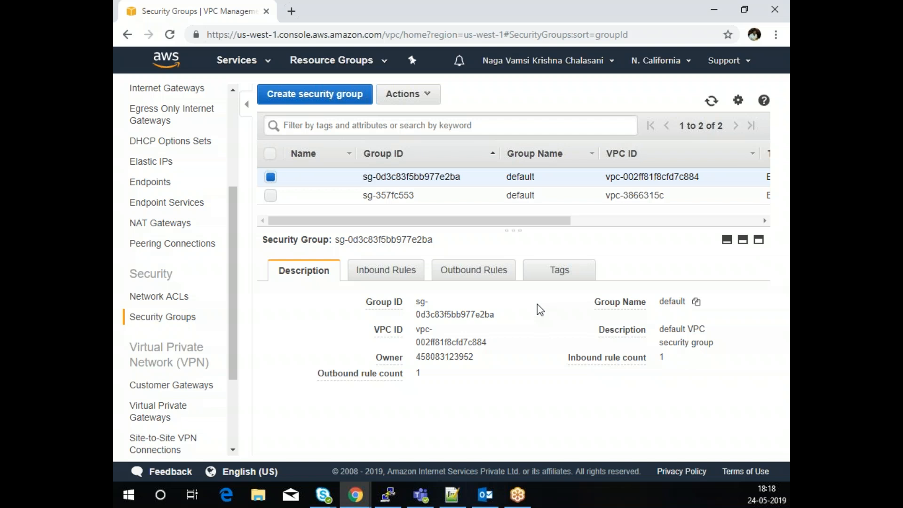
click(173, 301)
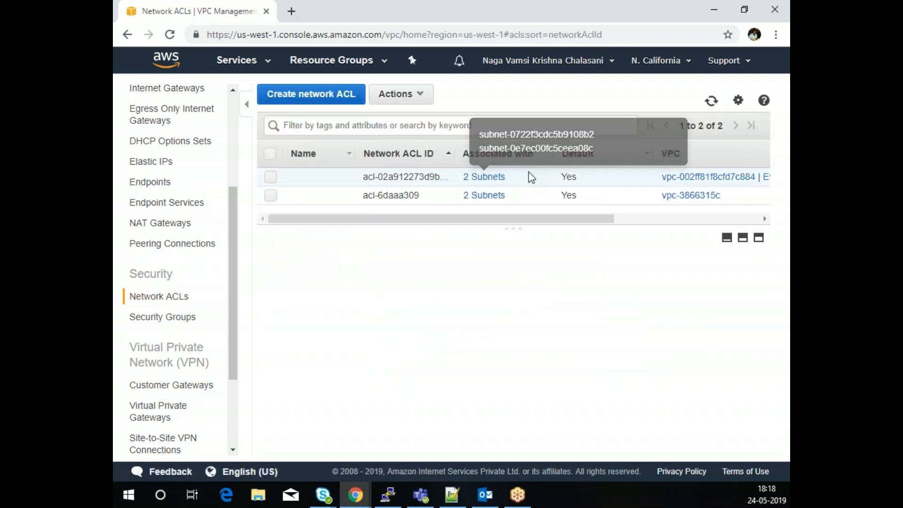
click(269, 178)
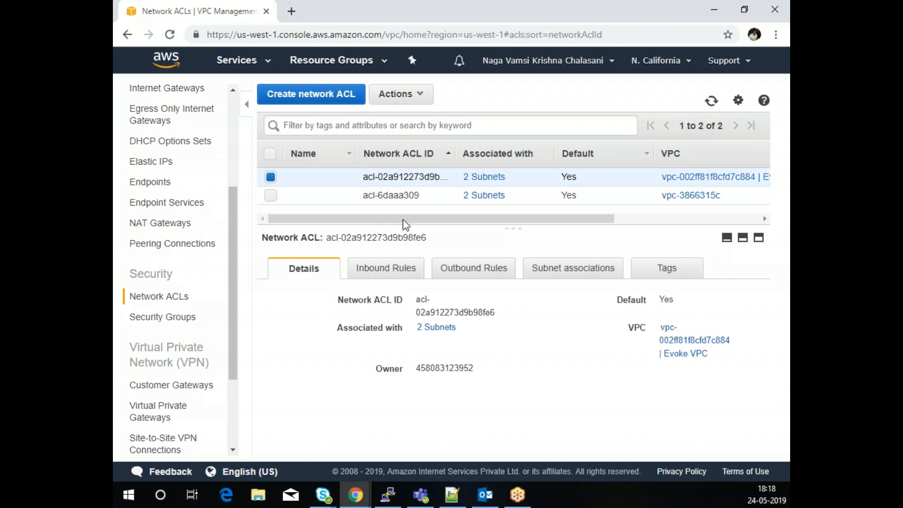
click(387, 277)
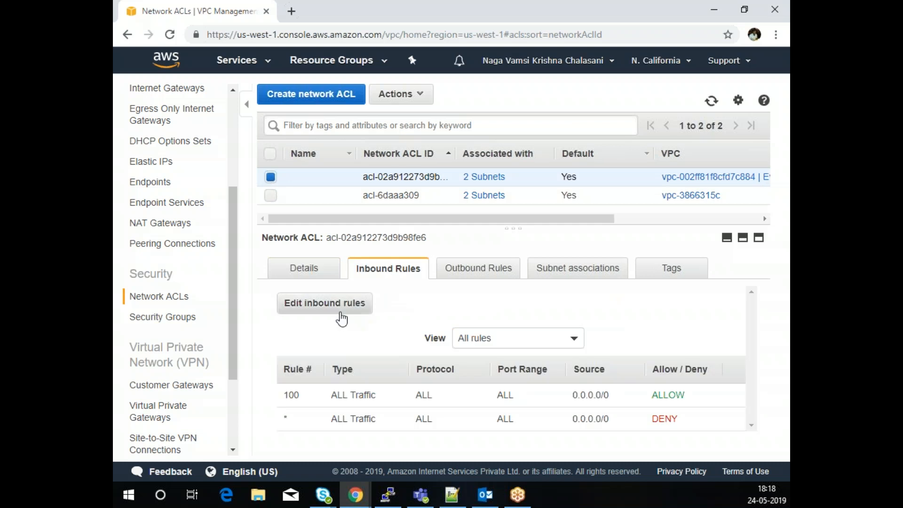
click(311, 303)
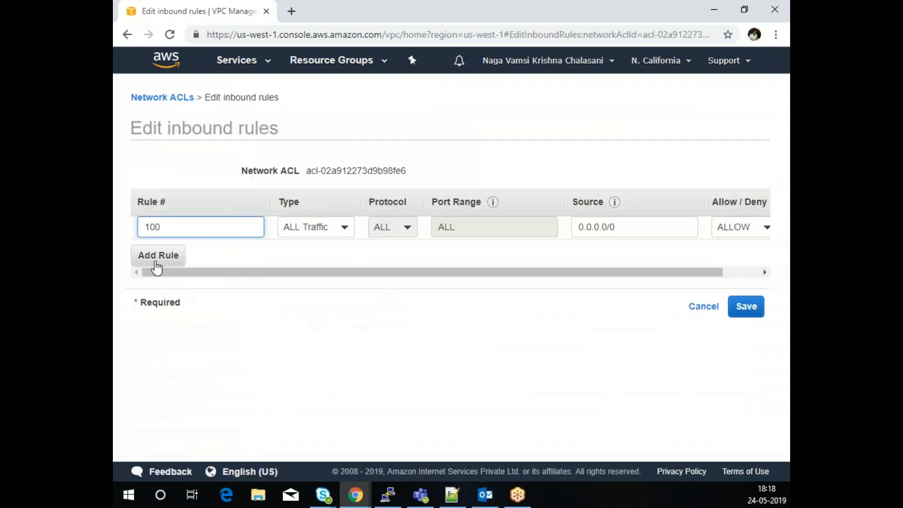
click(160, 259)
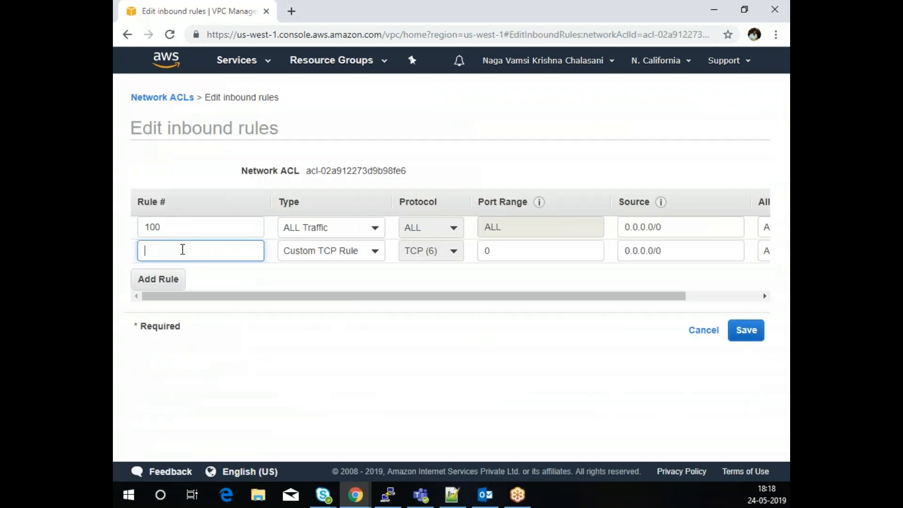
text(200)
click(315, 258)
scroll(325, 324, down, 2)
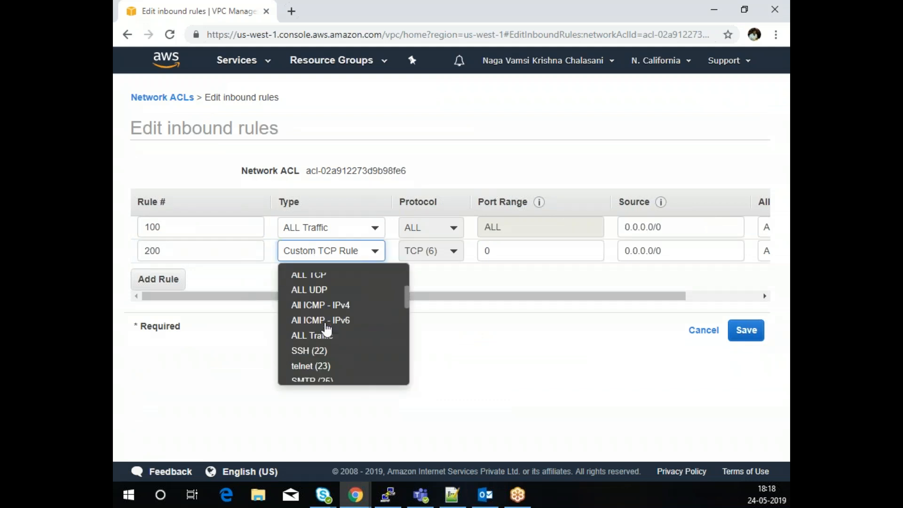
scroll(327, 327, down, 2)
scroll(328, 329, down, 2)
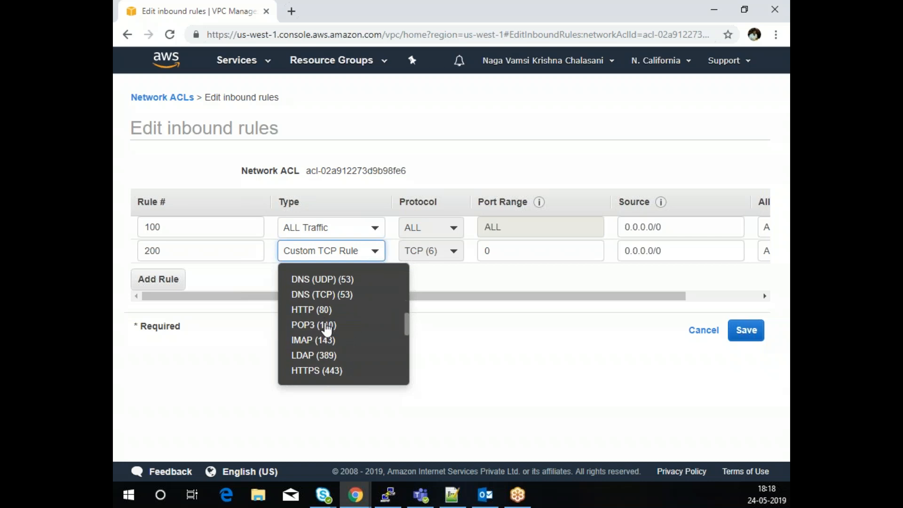
click(324, 311)
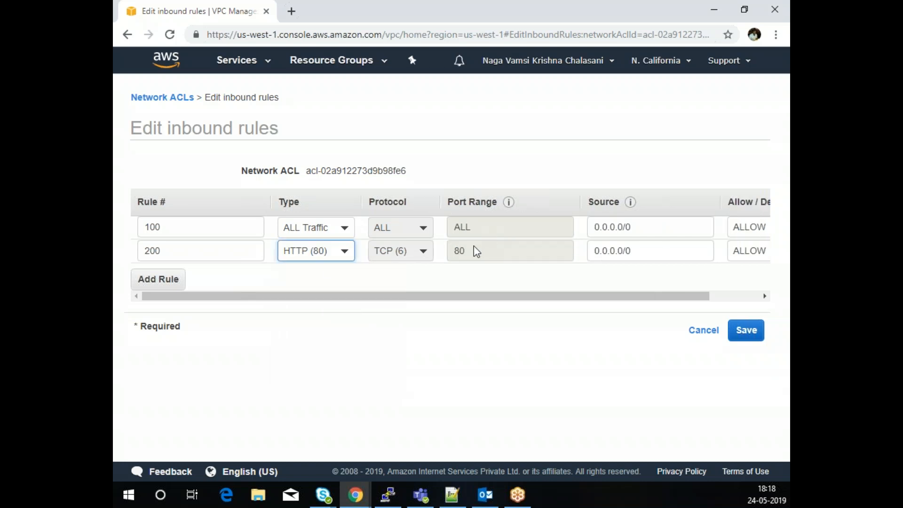
drag(634, 296, 679, 301)
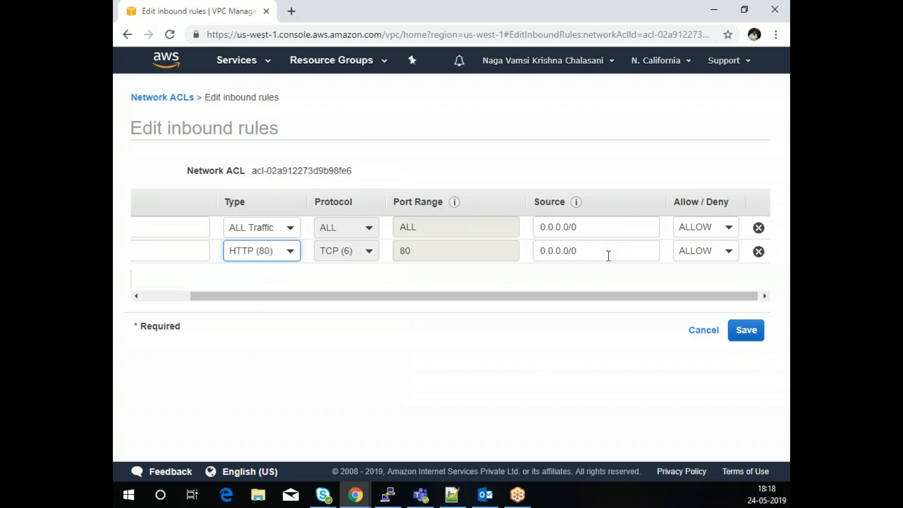
click(733, 251)
click(706, 295)
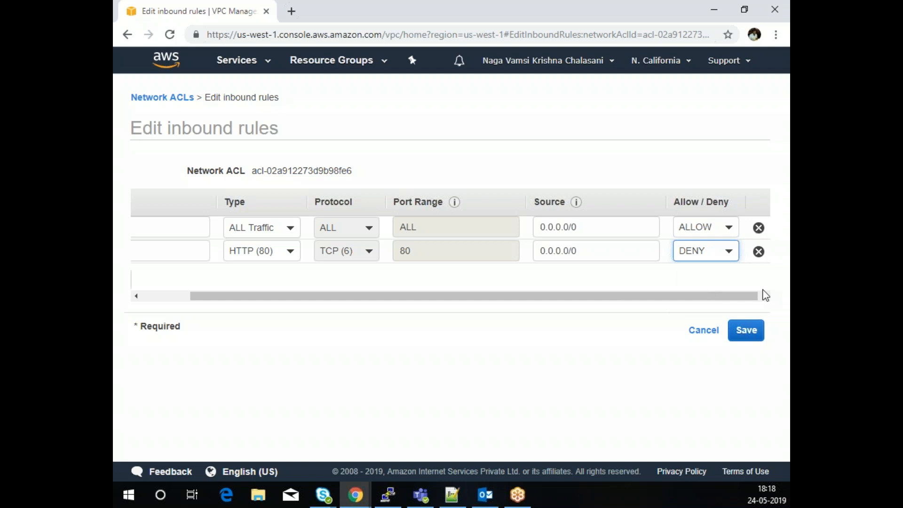
click(703, 330)
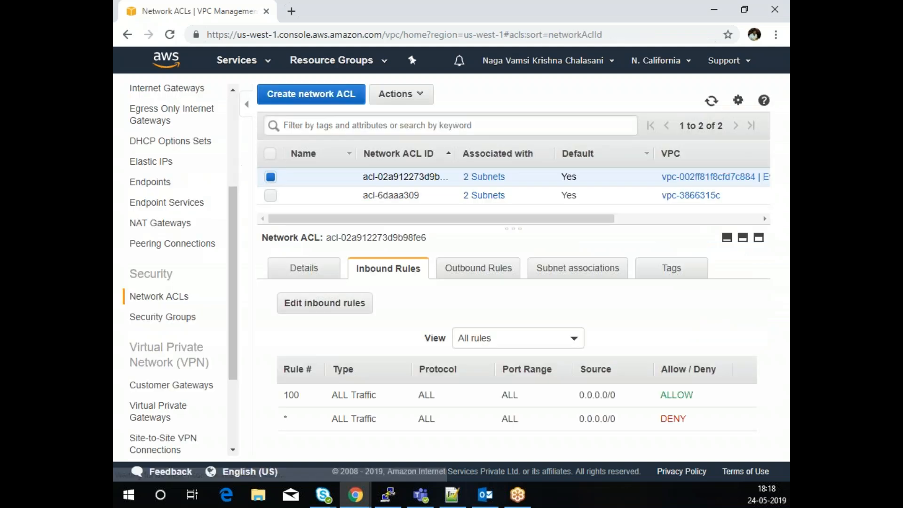
- Select the Evoke VPC network ACL and view its inbound rules
click(195, 325)
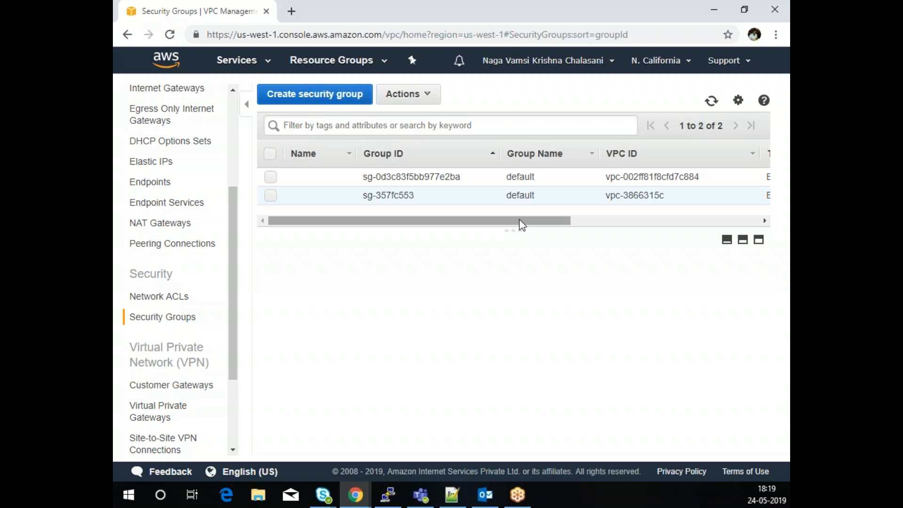
click(164, 297)
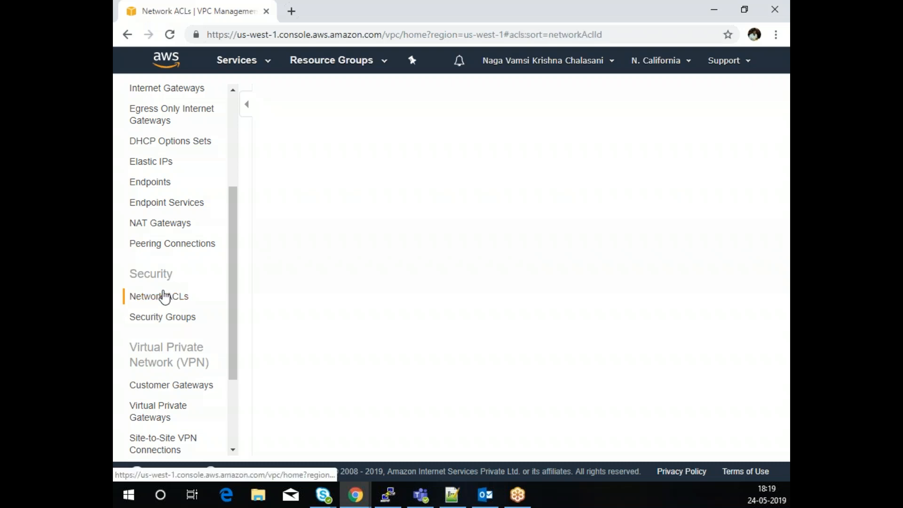
click(271, 177)
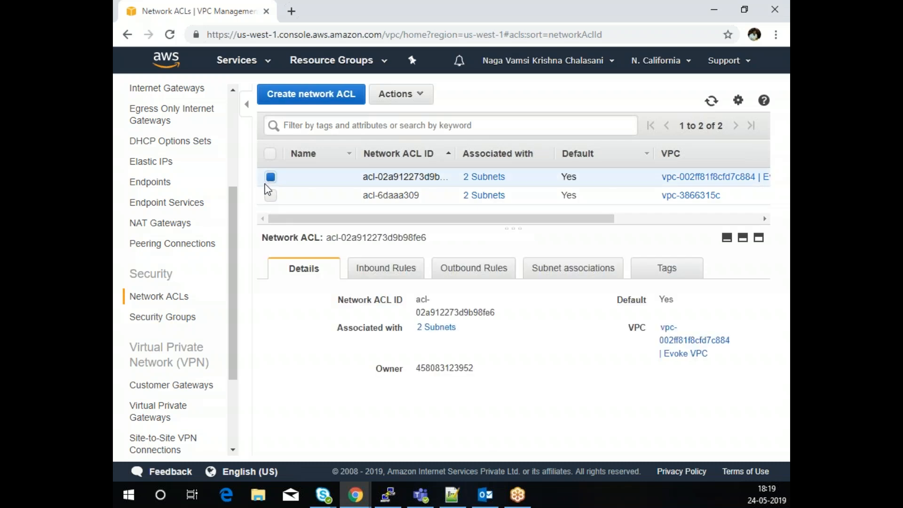
click(373, 267)
- Cancel out of the inbound rule editor, then compare the ACL's outbound and inbound rules
click(311, 307)
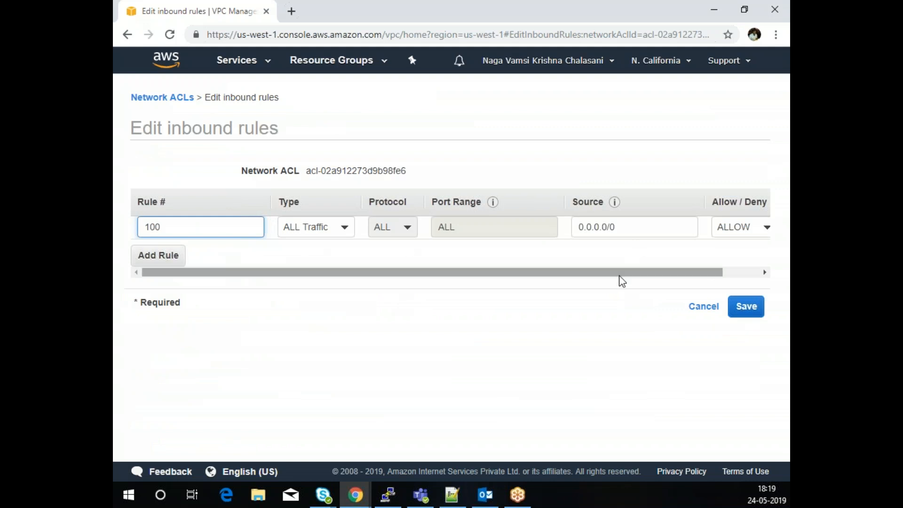
click(709, 306)
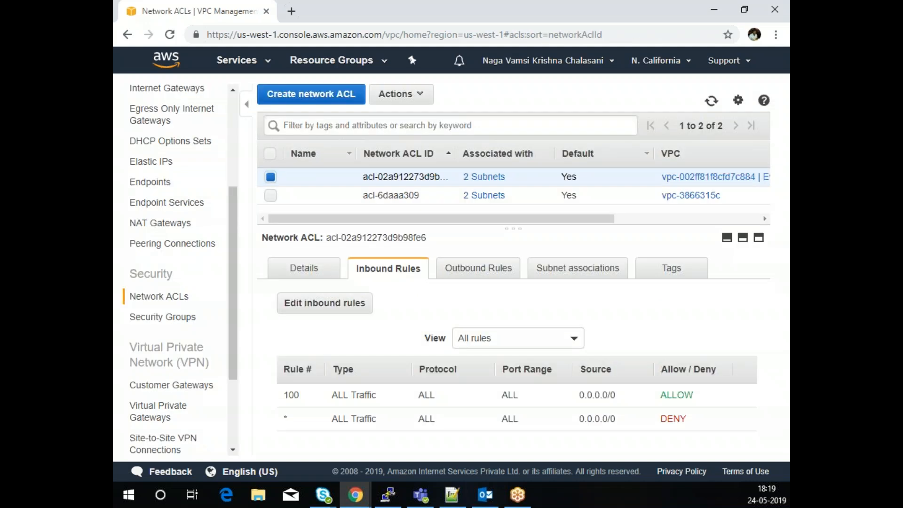
click(482, 275)
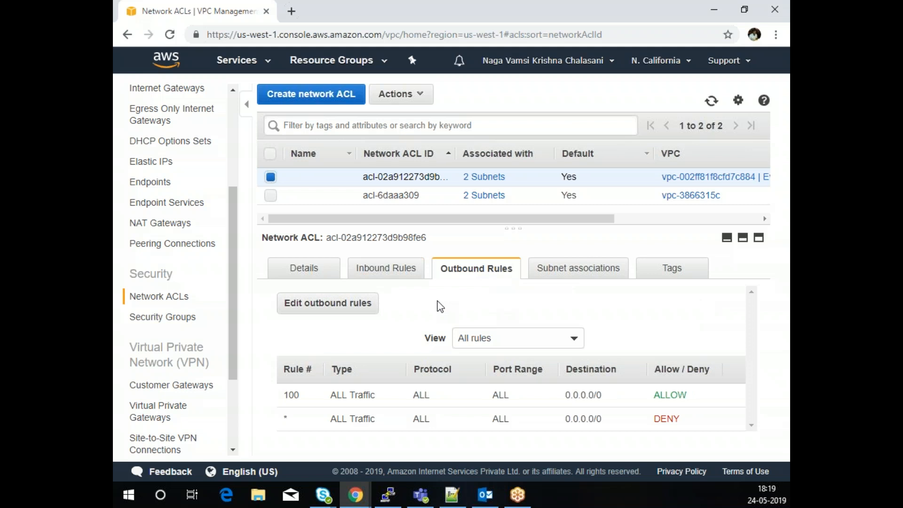
click(392, 277)
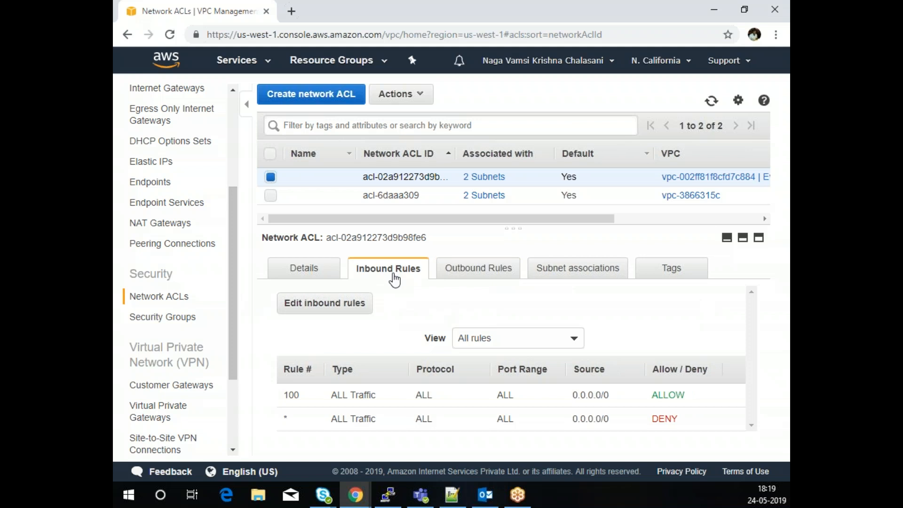
click(483, 275)
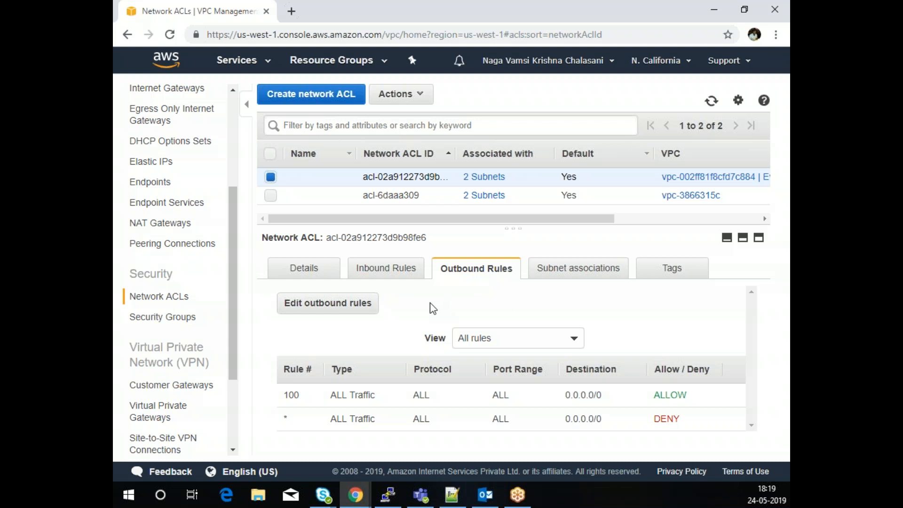
- Open the inbound rule editor for the Evoke VPC default security group
click(176, 320)
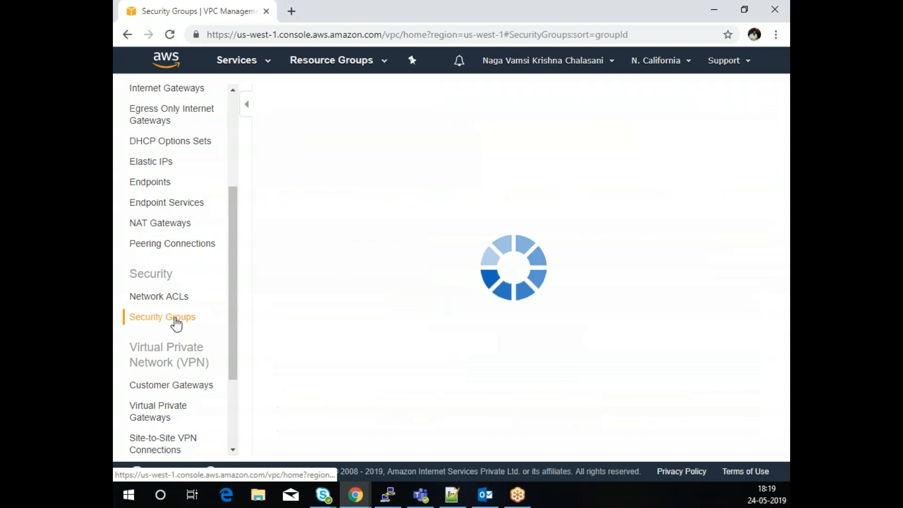
click(270, 177)
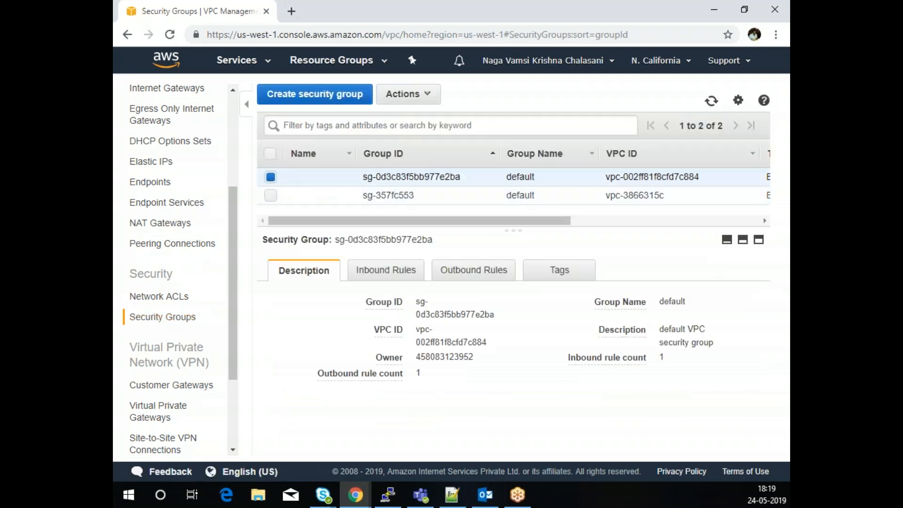
click(381, 275)
click(297, 300)
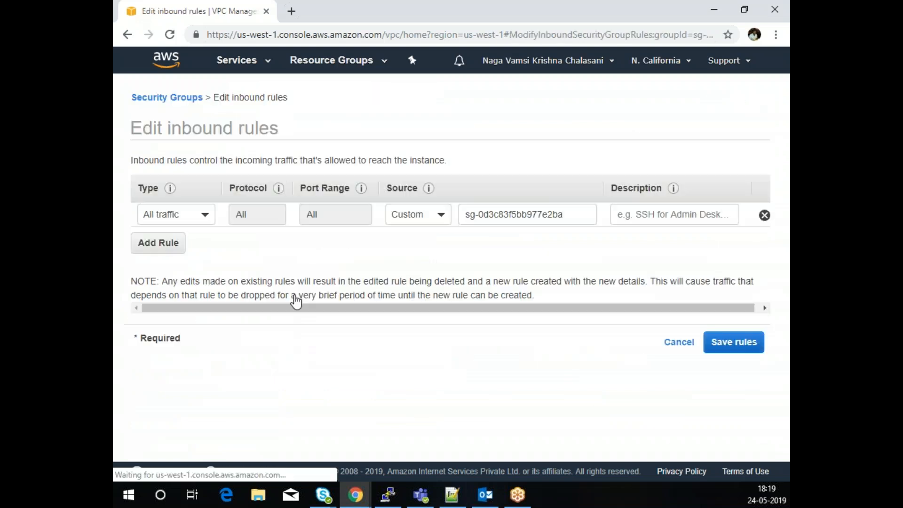
- Draft an SSH port 22 rule with Source My IP, then discard it unsaved
click(165, 243)
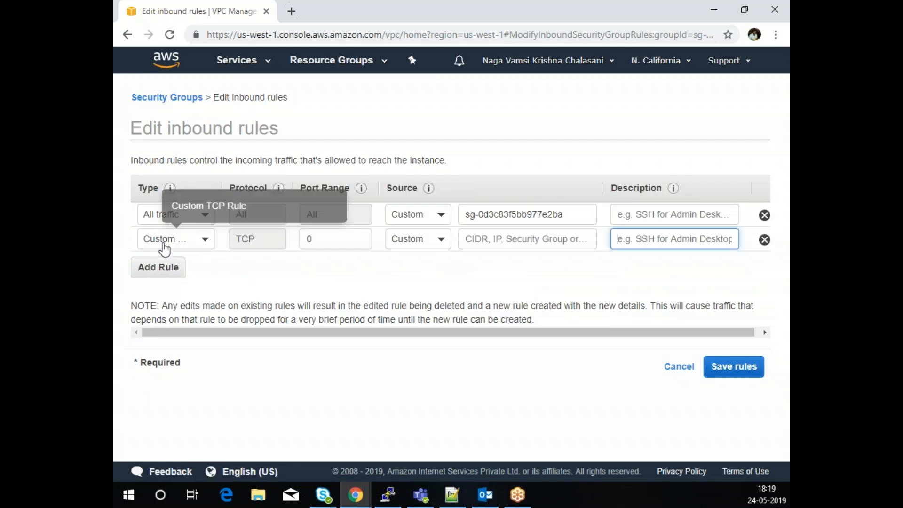
click(196, 240)
scroll(207, 355, down, 3)
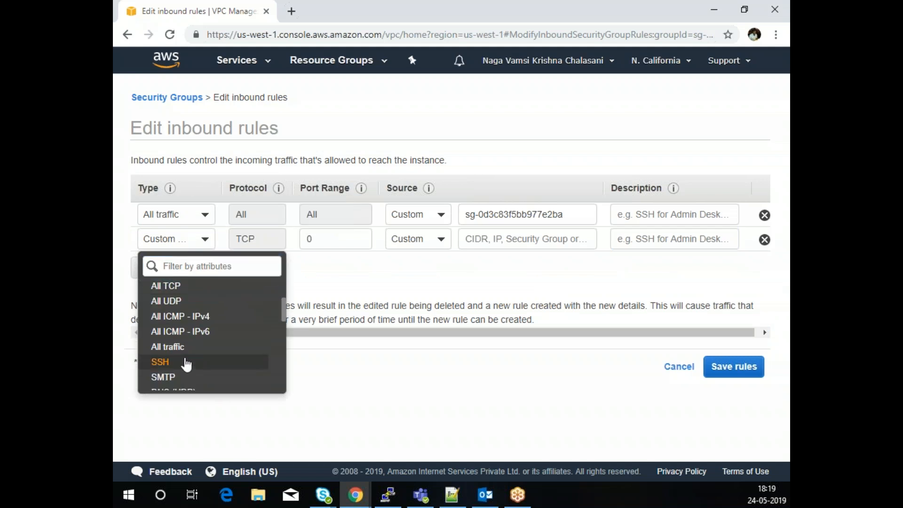
click(186, 365)
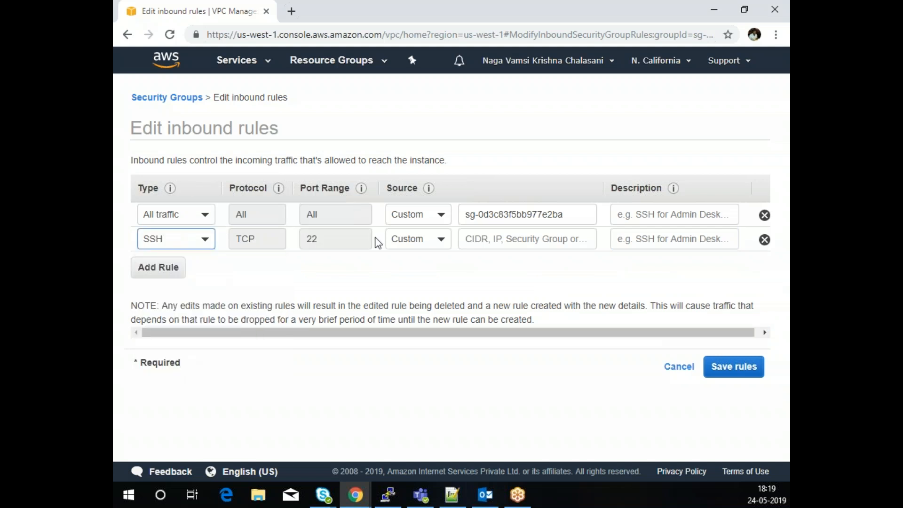
click(412, 240)
click(417, 304)
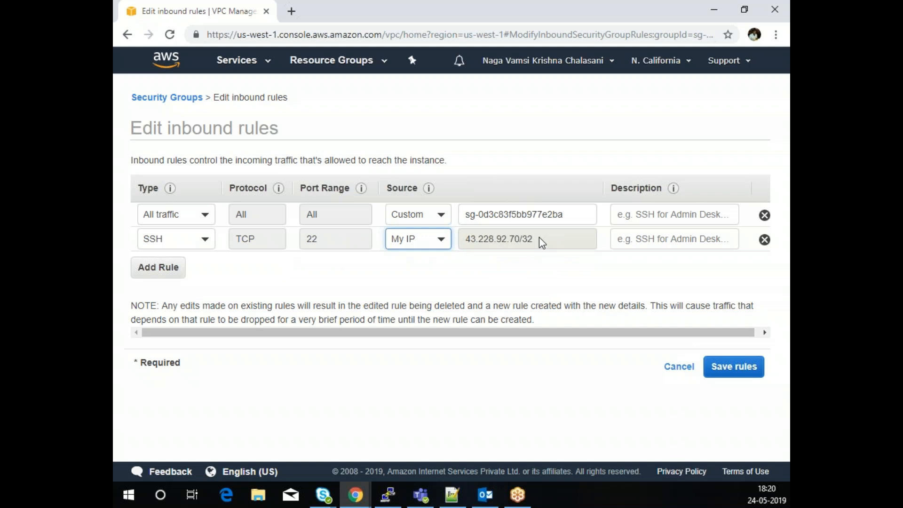
click(679, 366)
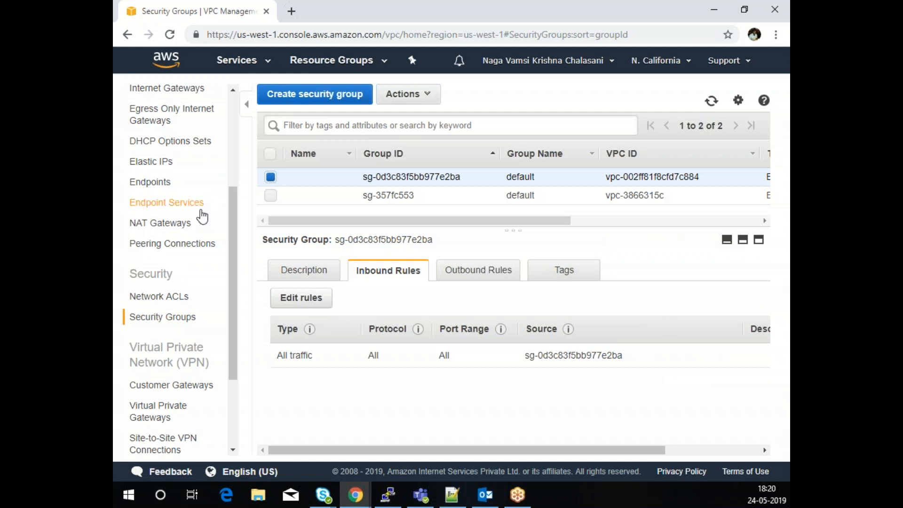
- Scroll the sidebar back to the top and go to the VPC Dashboard
scroll(201, 216, up, 3)
scroll(202, 215, down, 5)
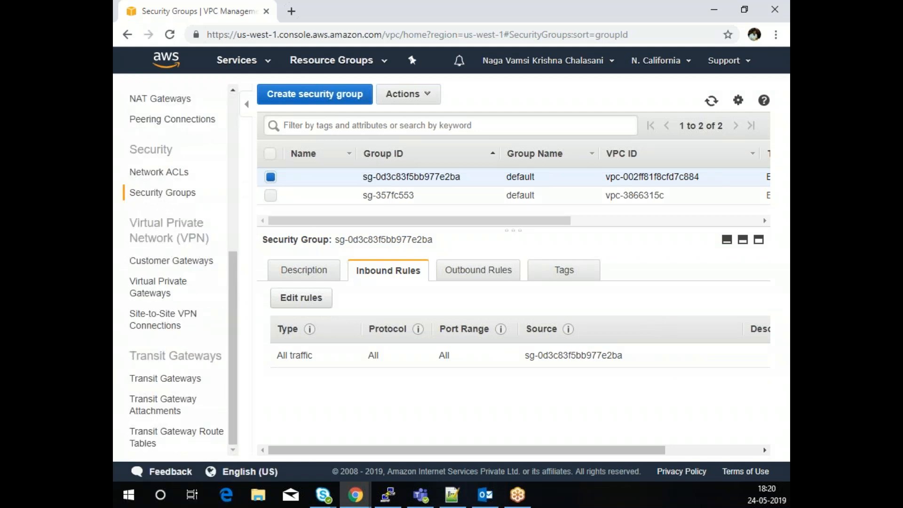
scroll(174, 169, up, 5)
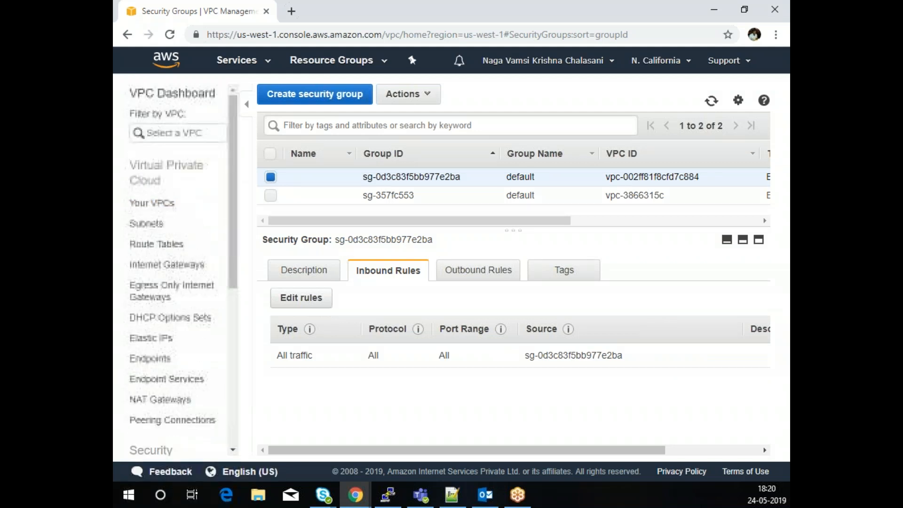
click(170, 96)
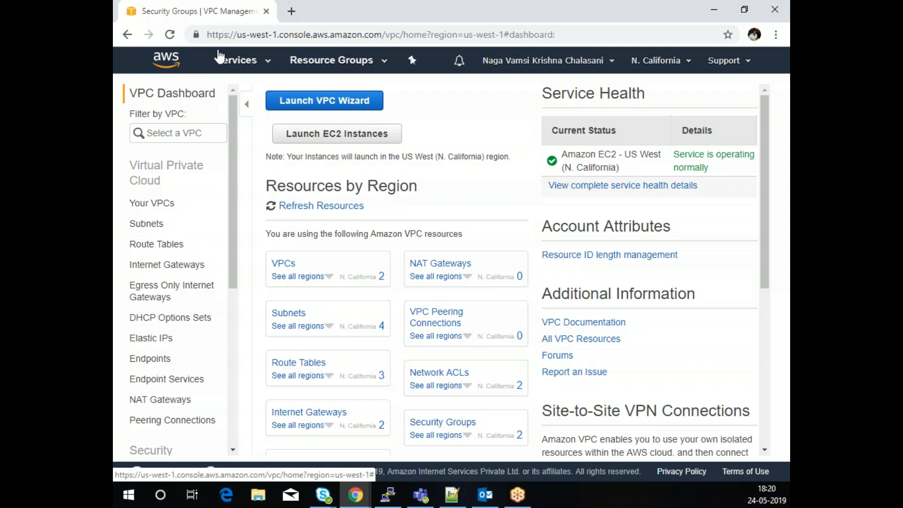
- From the EC2 instances page, start the launch wizard and scroll toward Ubuntu Server 16.04 LTS
click(237, 60)
click(321, 168)
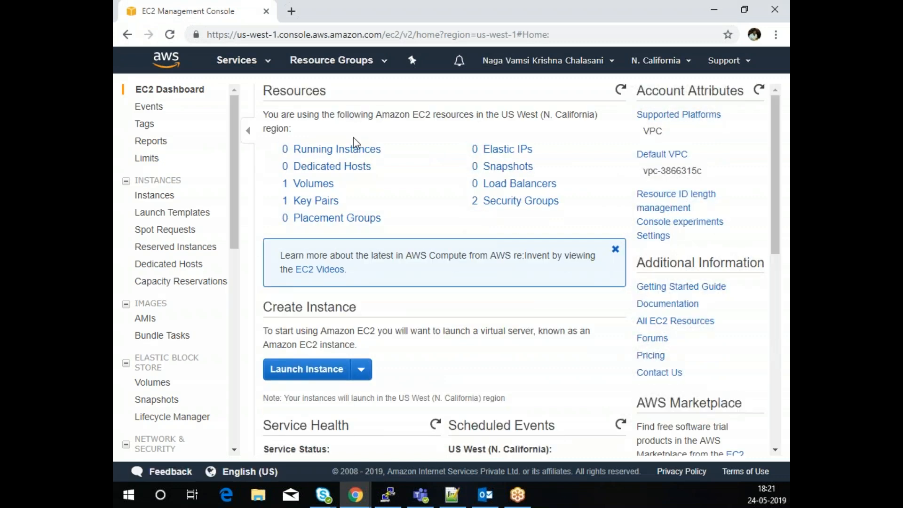
click(342, 149)
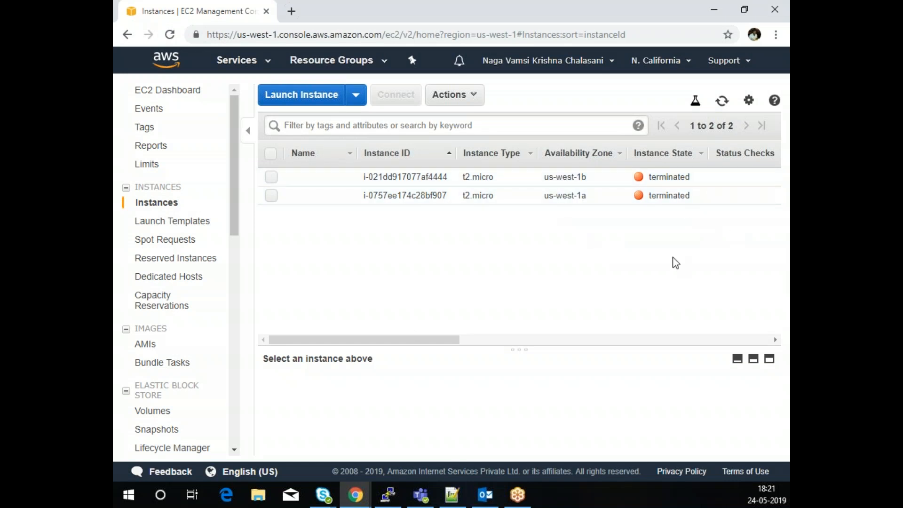
click(309, 96)
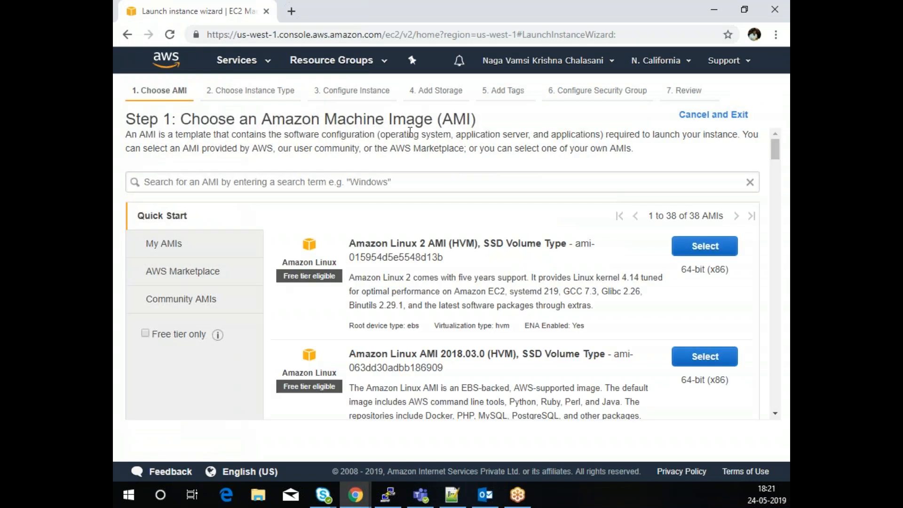
scroll(553, 278, down, 7)
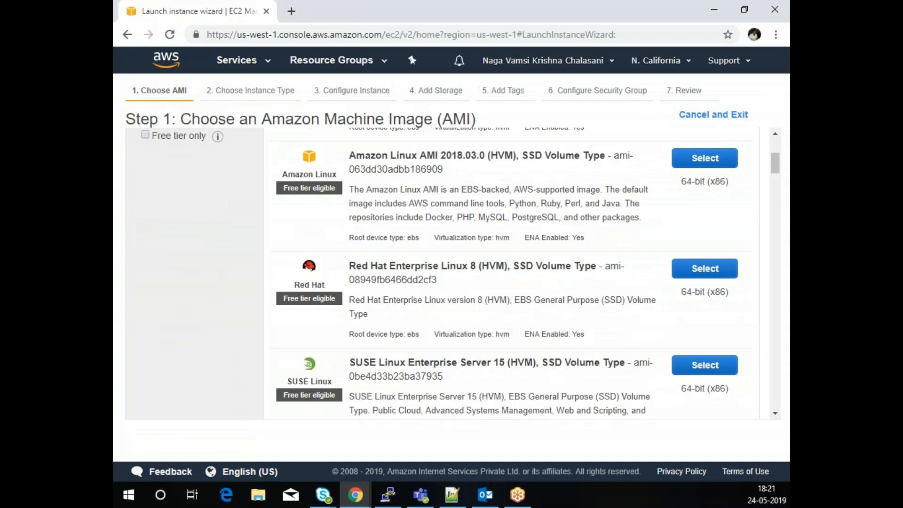
scroll(452, 237, down, 7)
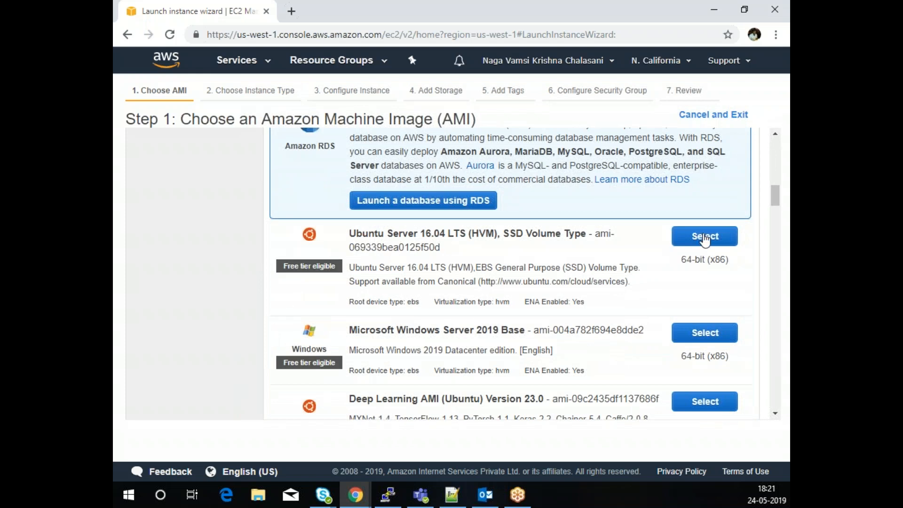
- Select Ubuntu Server 16.04 LTS as the machine image
click(704, 239)
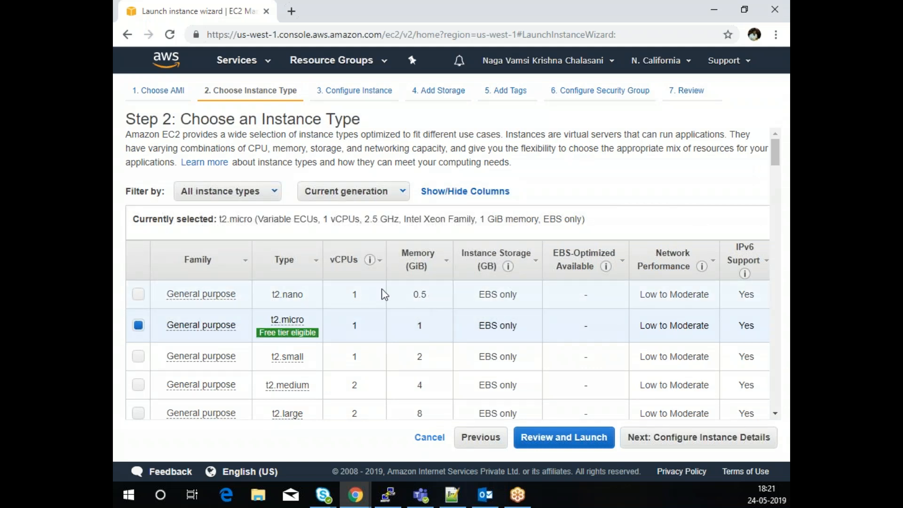
scroll(462, 311, down, 1)
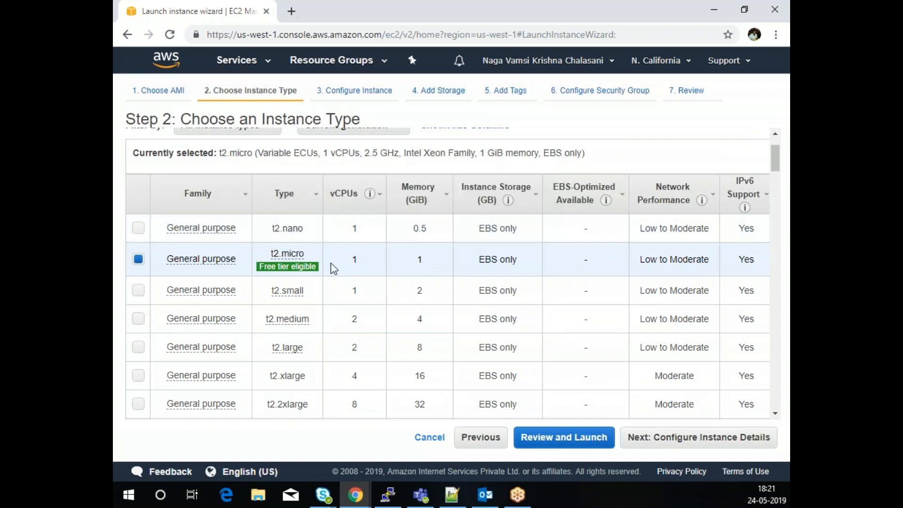
mouse_move(217, 265)
- Browse the instance type table, keeping t2.micro selected
scroll(349, 298, down, 10)
scroll(349, 298, down, 9)
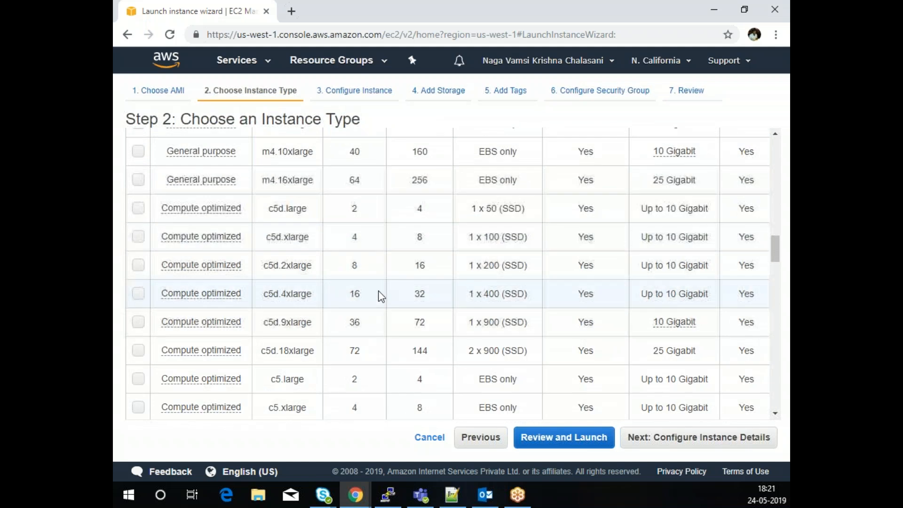
scroll(381, 296, down, 10)
scroll(396, 307, down, 10)
scroll(396, 306, down, 10)
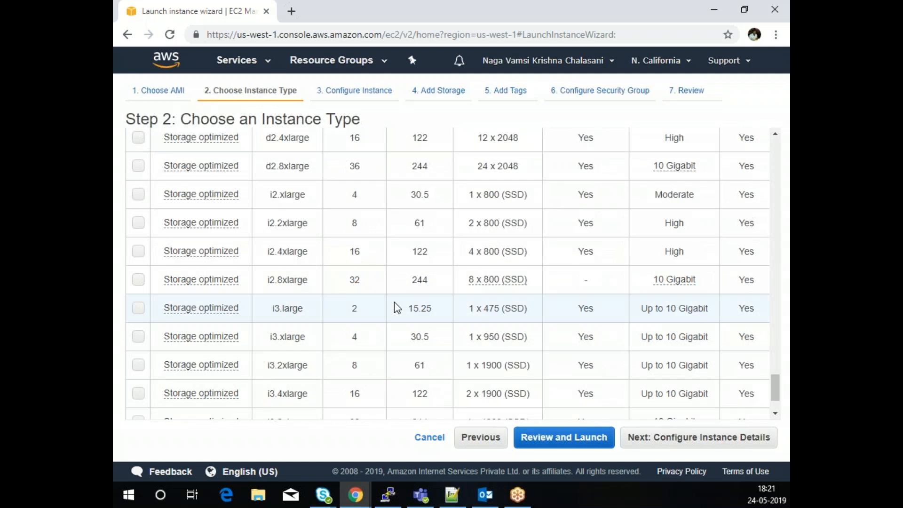
scroll(394, 303, down, 3)
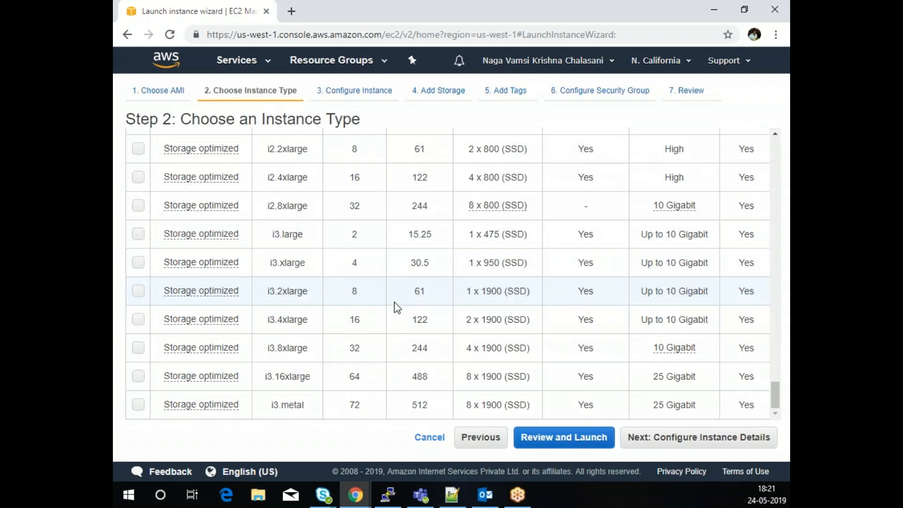
scroll(394, 302, up, 10)
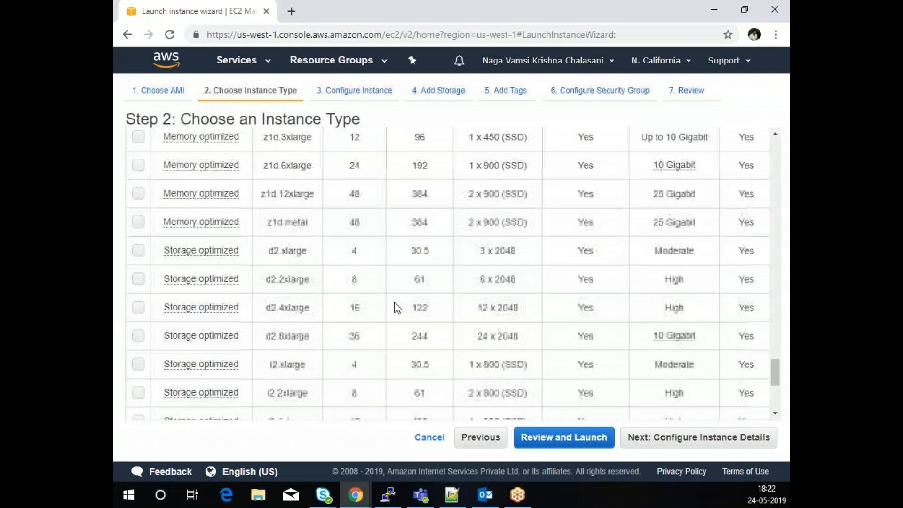
scroll(394, 302, up, 8)
scroll(394, 302, up, 5)
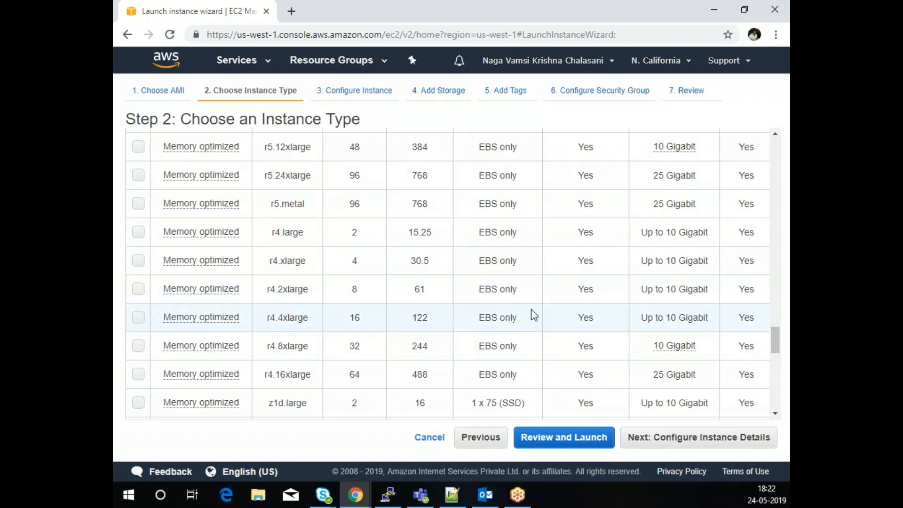
scroll(486, 308, up, 5)
scroll(487, 308, up, 8)
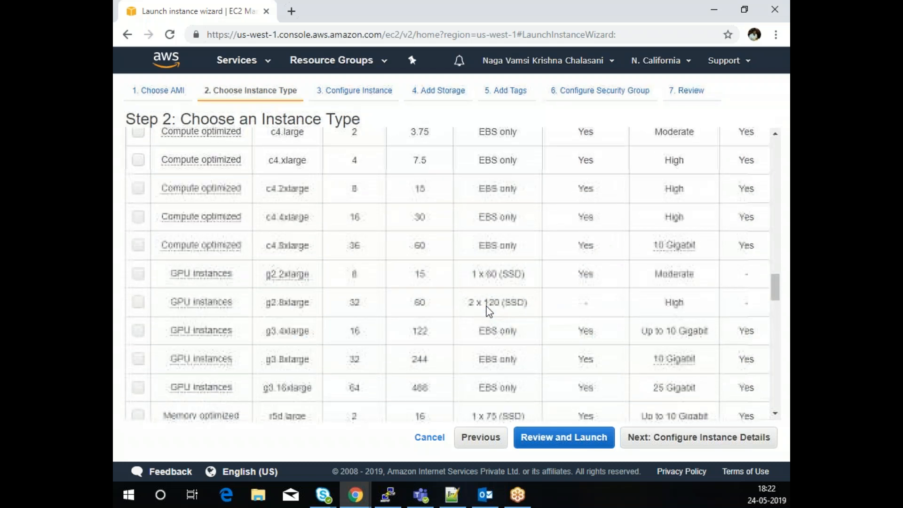
scroll(488, 310, down, 2)
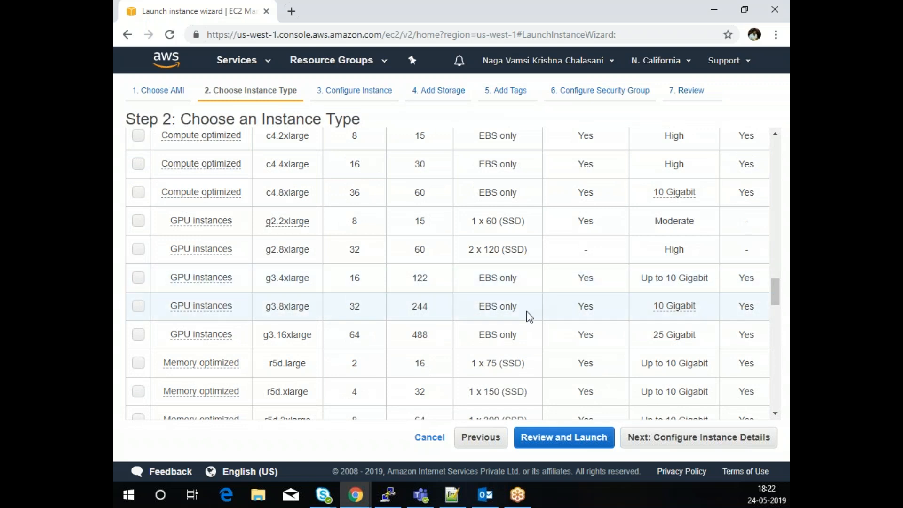
scroll(528, 317, up, 3)
scroll(529, 323, up, 7)
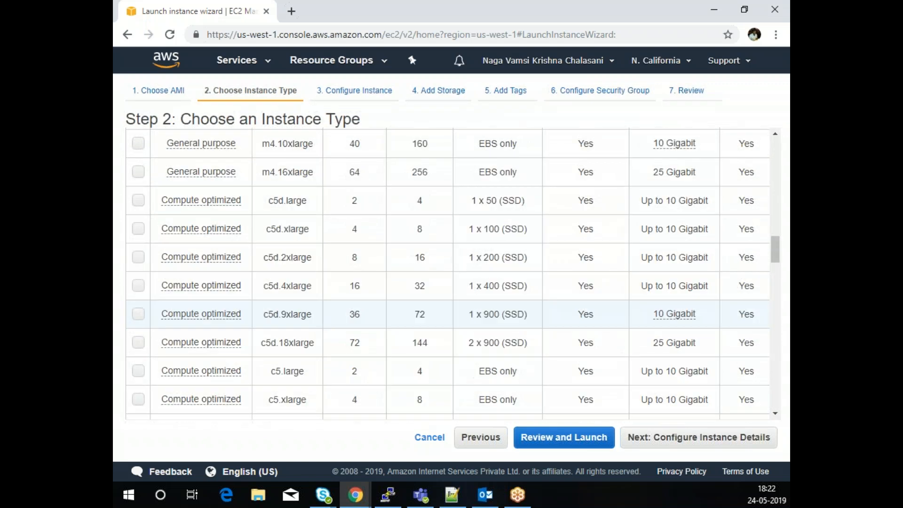
scroll(529, 324, up, 20)
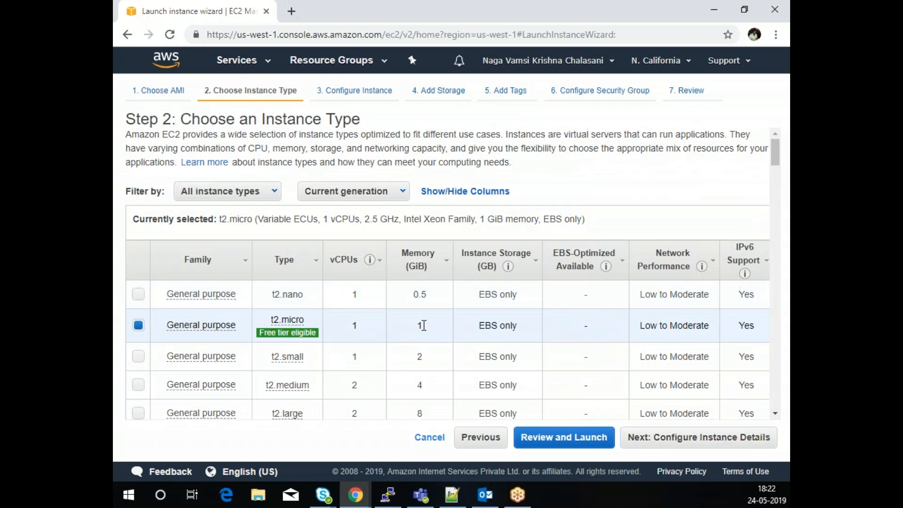
- Set Network to Evoke VPC, Subnet to Public Subnet, and Auto-assign Public IP to Enable
click(689, 444)
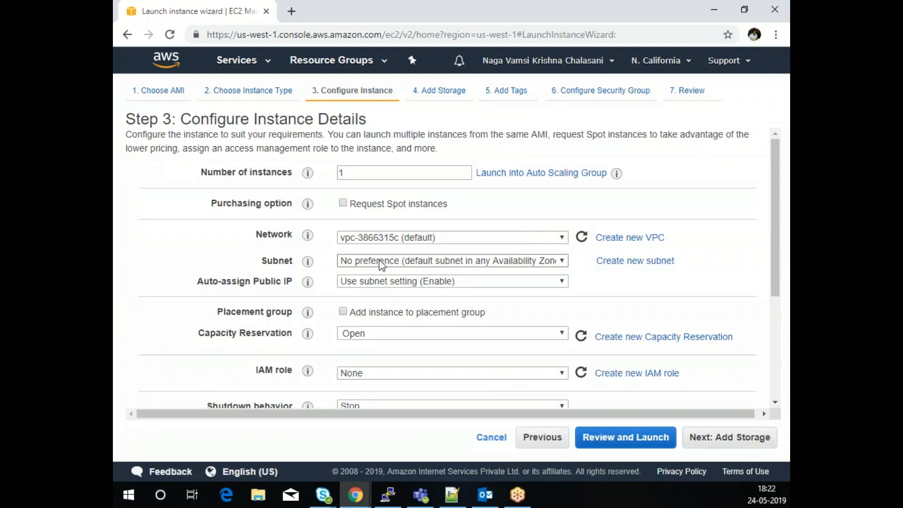
click(447, 238)
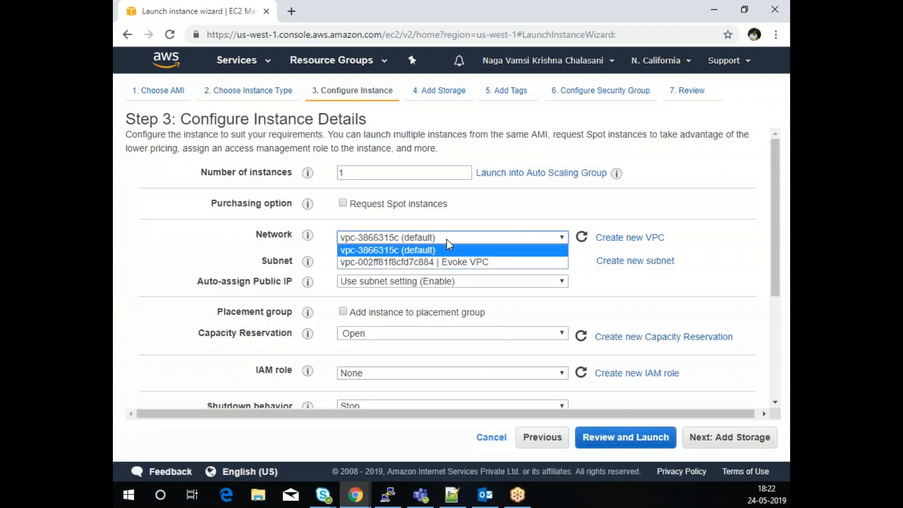
click(447, 263)
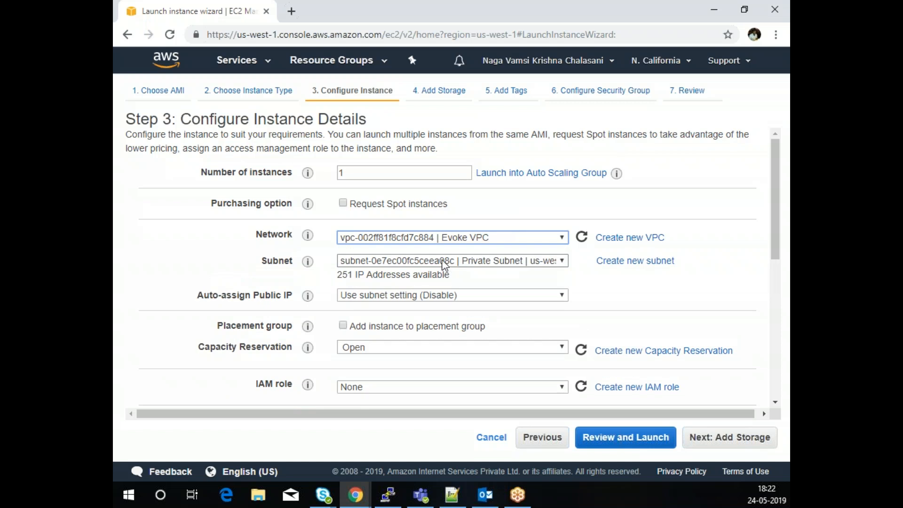
click(443, 262)
click(441, 285)
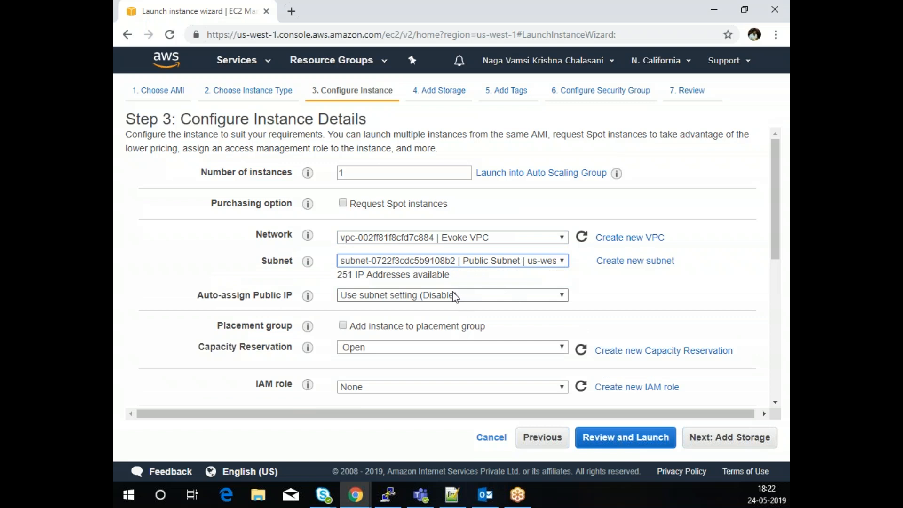
click(451, 296)
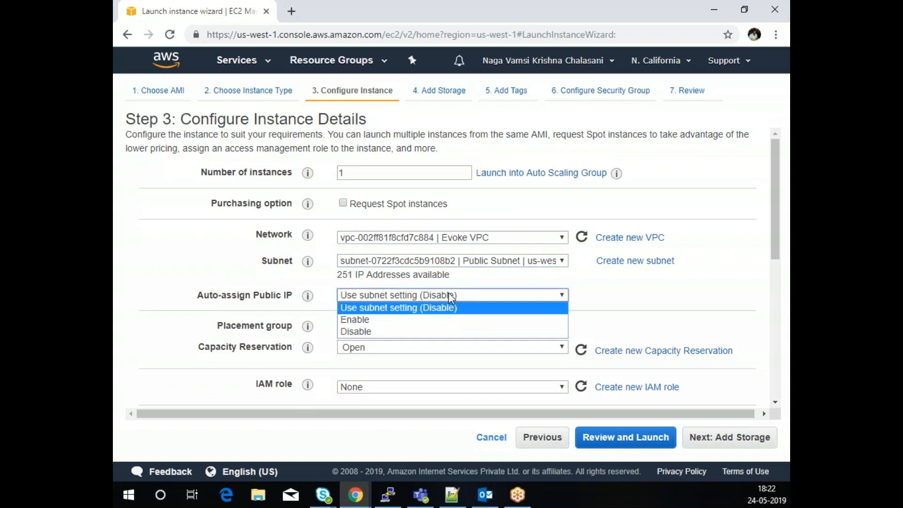
click(428, 319)
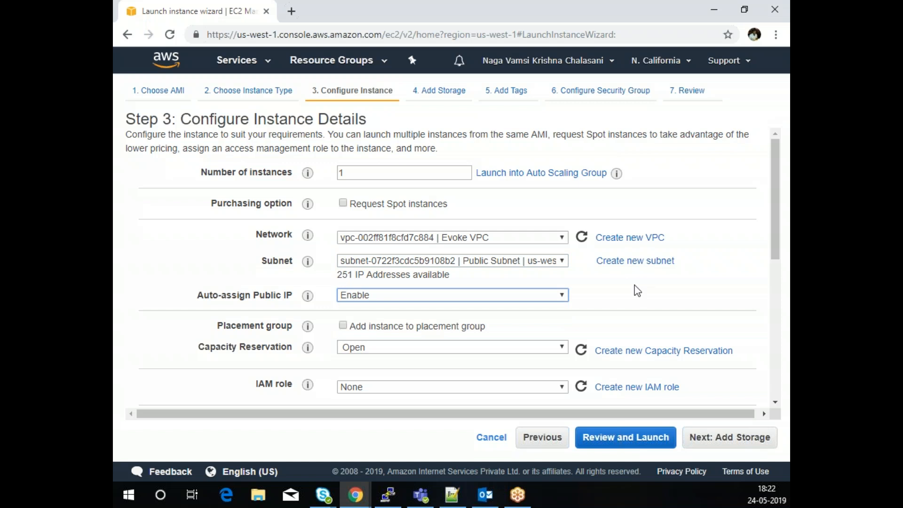
scroll(633, 288, down, 1)
scroll(633, 285, down, 1)
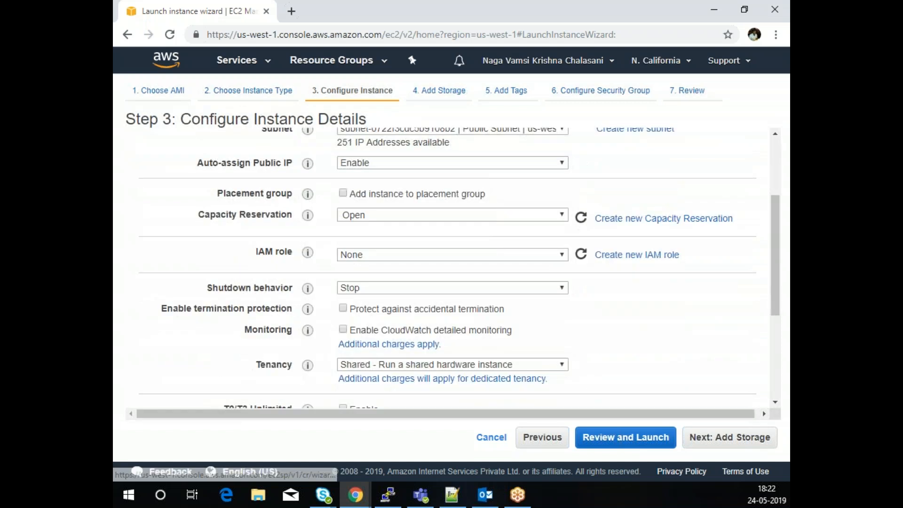
click(726, 446)
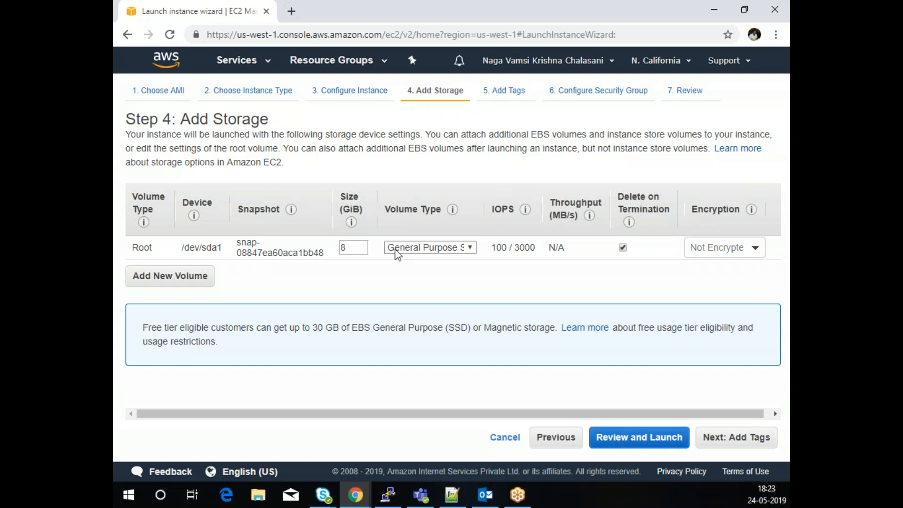
- Try Provisioned IOPS SSD for the 8 GiB root volume, then return it to General Purpose SSD
click(412, 249)
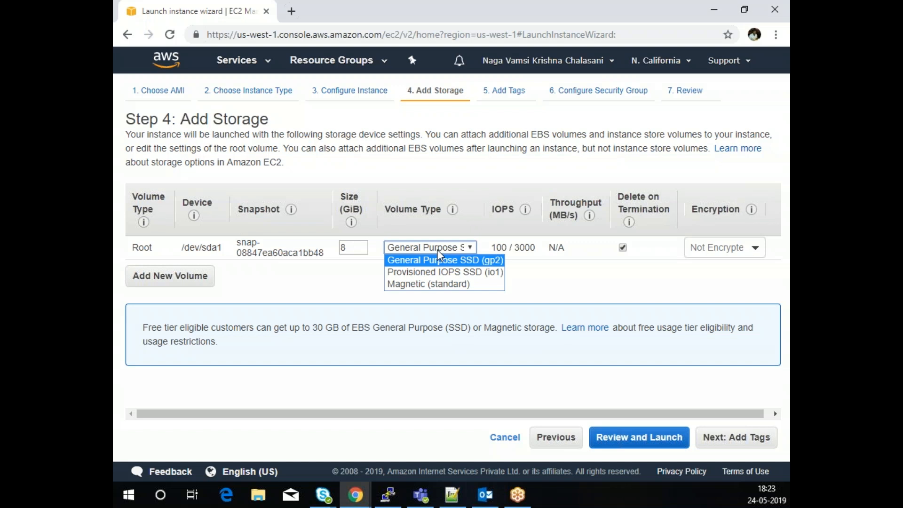
click(442, 273)
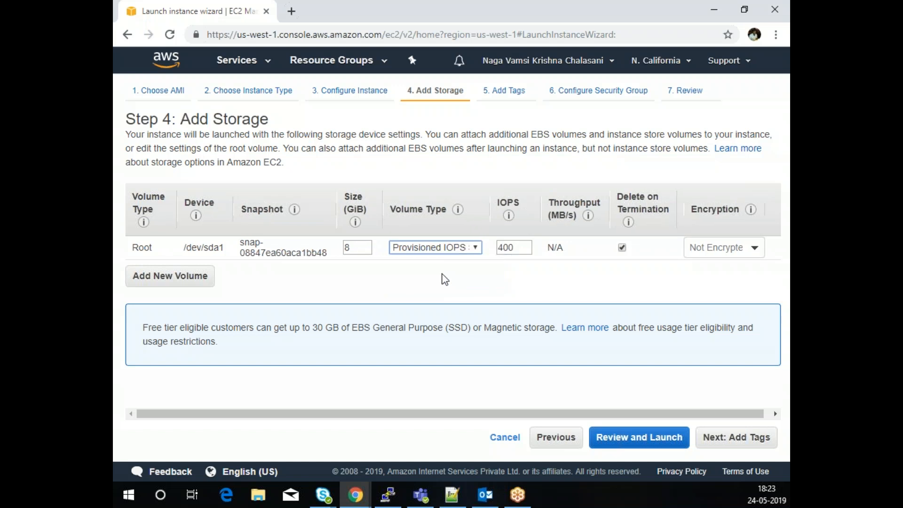
click(445, 248)
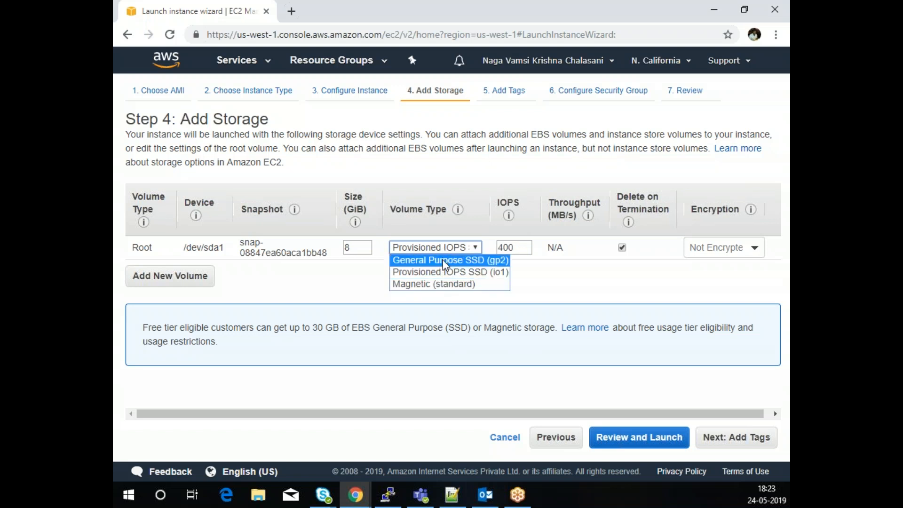
click(446, 261)
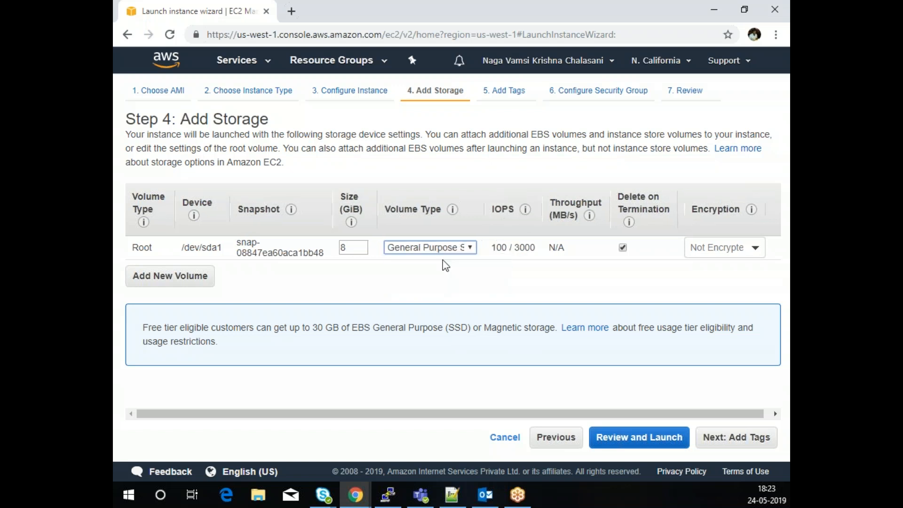
click(756, 250)
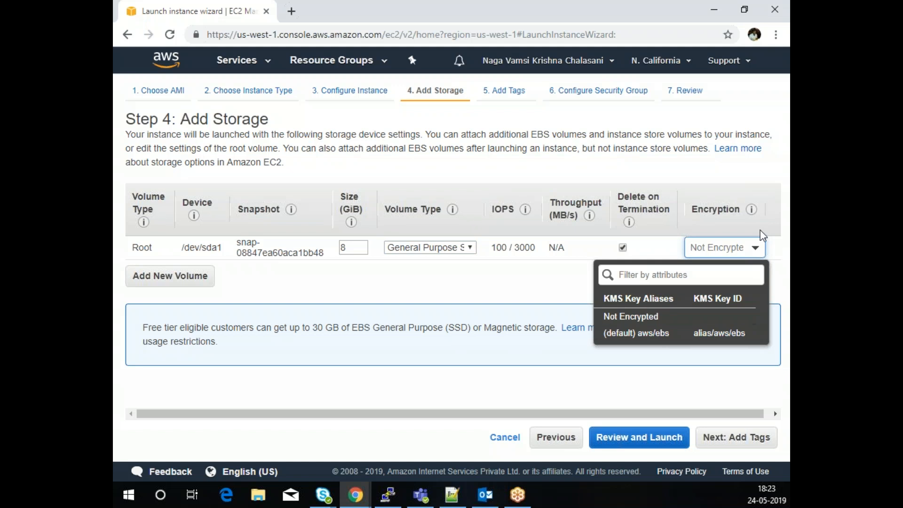
click(534, 285)
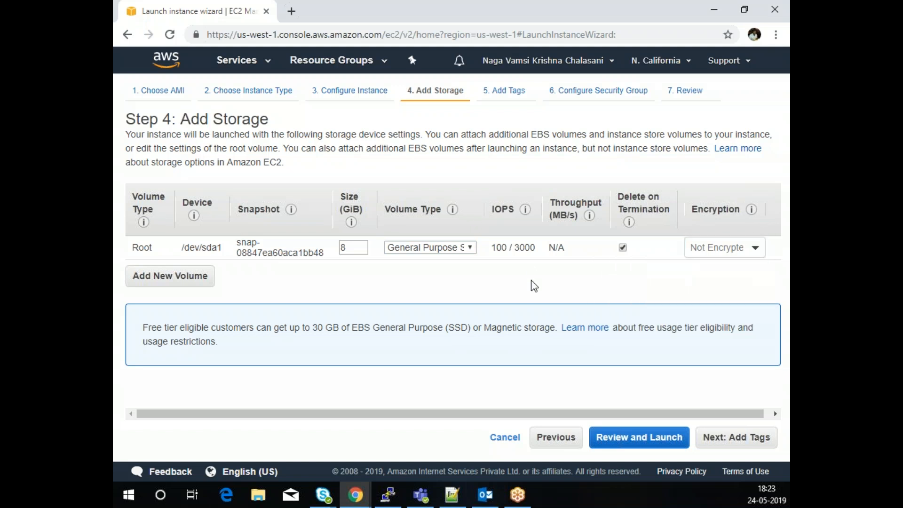
- Add a second volume, then delete the extra /dev/sdb volume and continue to tagging
click(207, 280)
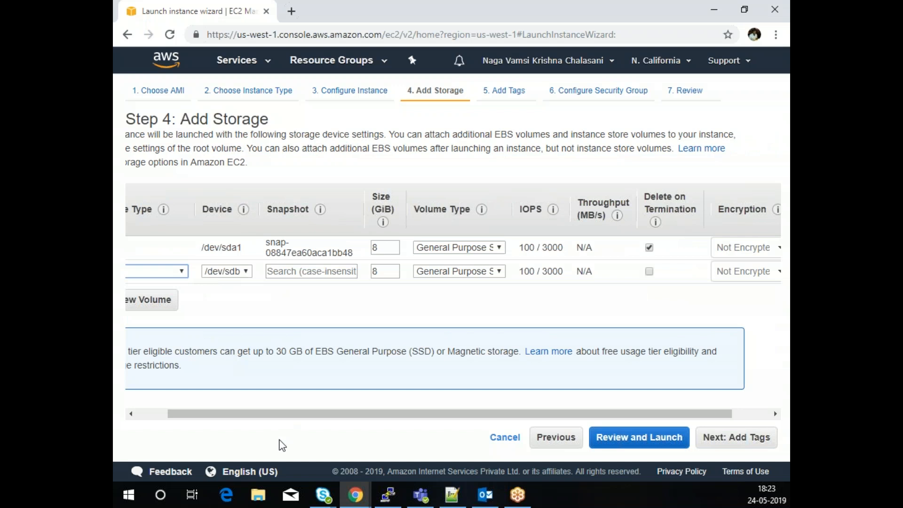
drag(288, 415, 207, 408)
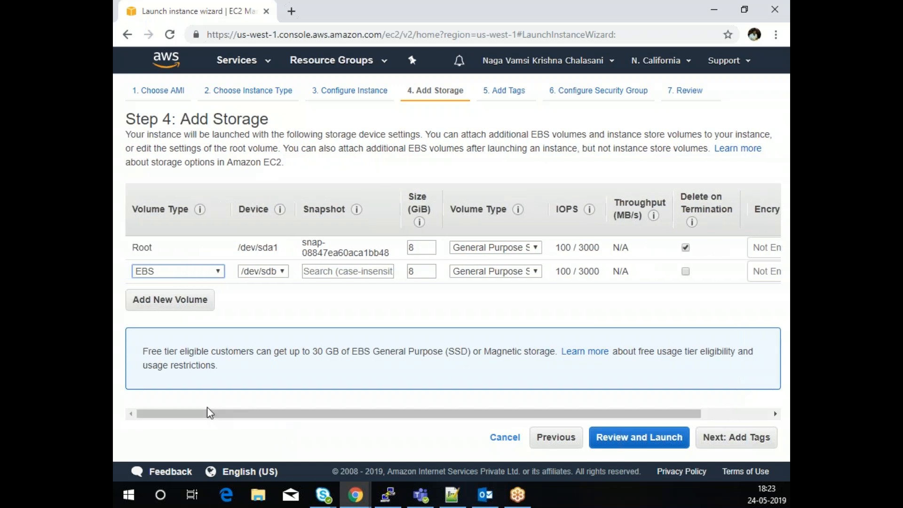
click(209, 272)
click(210, 274)
drag(490, 413, 594, 382)
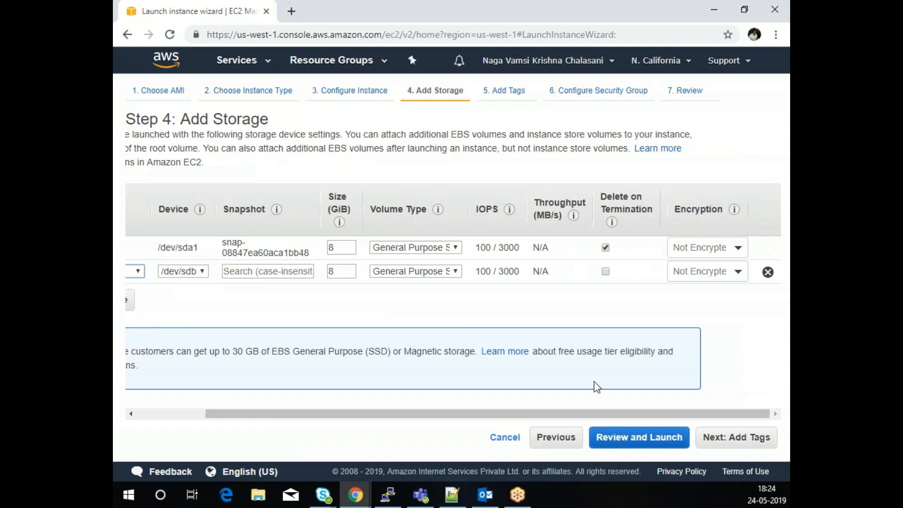
click(768, 273)
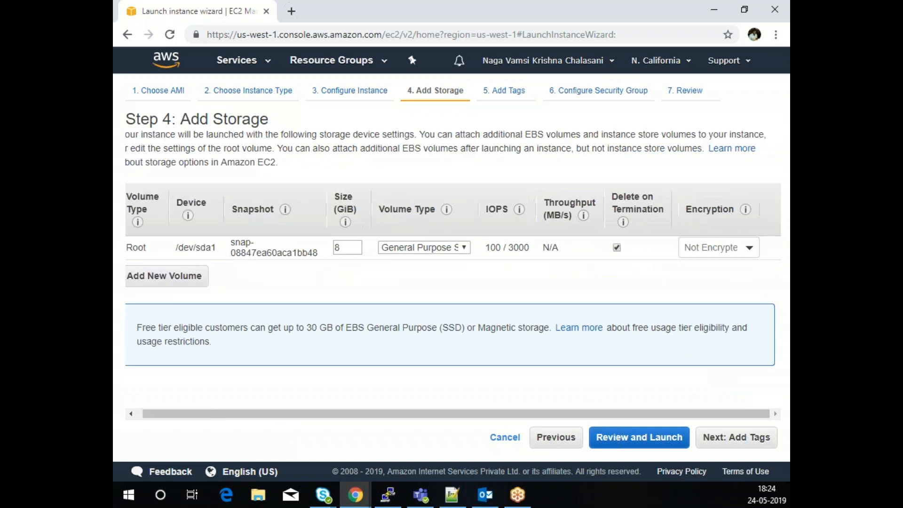
click(738, 440)
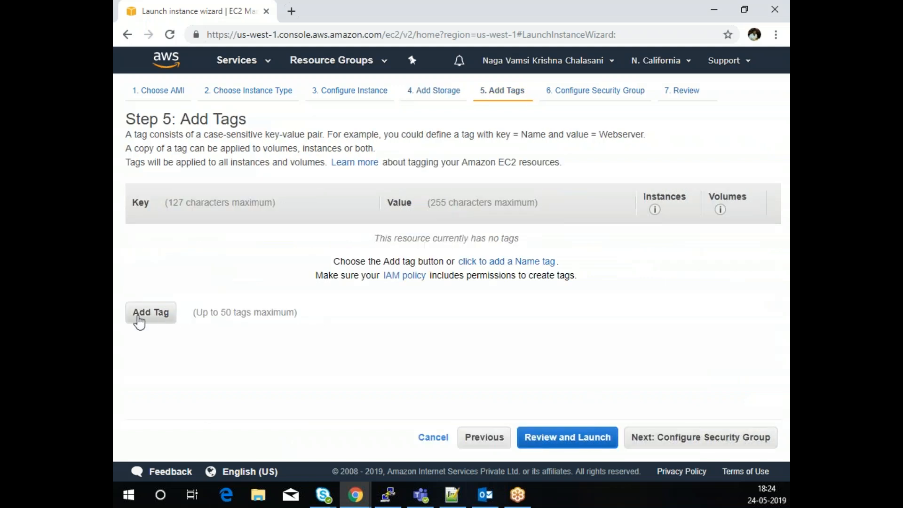
- Add a tag with key Name and value 'Evoke Public Instance', then proceed to security groups
click(149, 313)
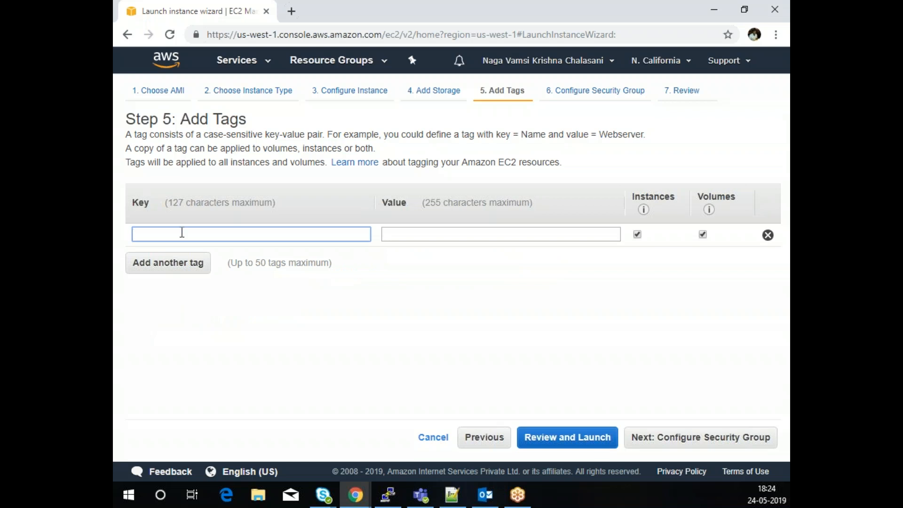
text(Name)
click(422, 233)
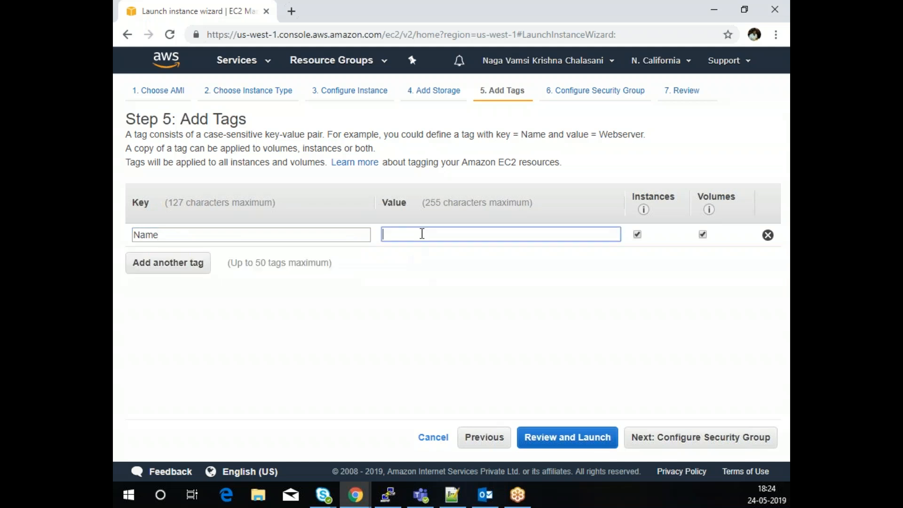
text(Evo)
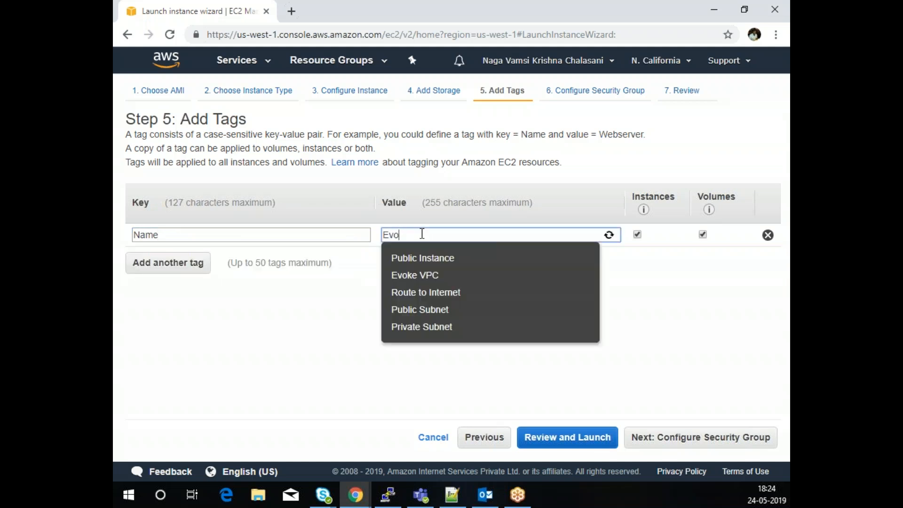
text(ke Public Instance)
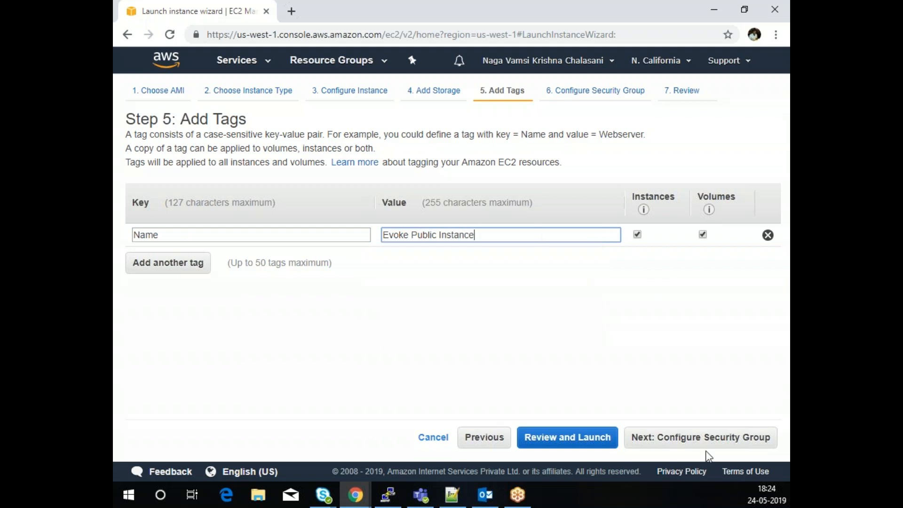
click(719, 439)
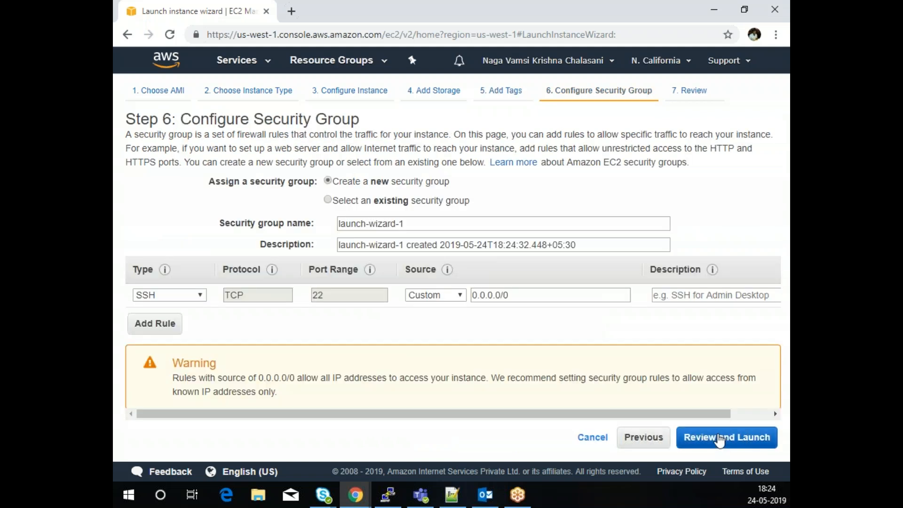
- Create a new security group named my-new-sg with description my-new-sg
click(328, 201)
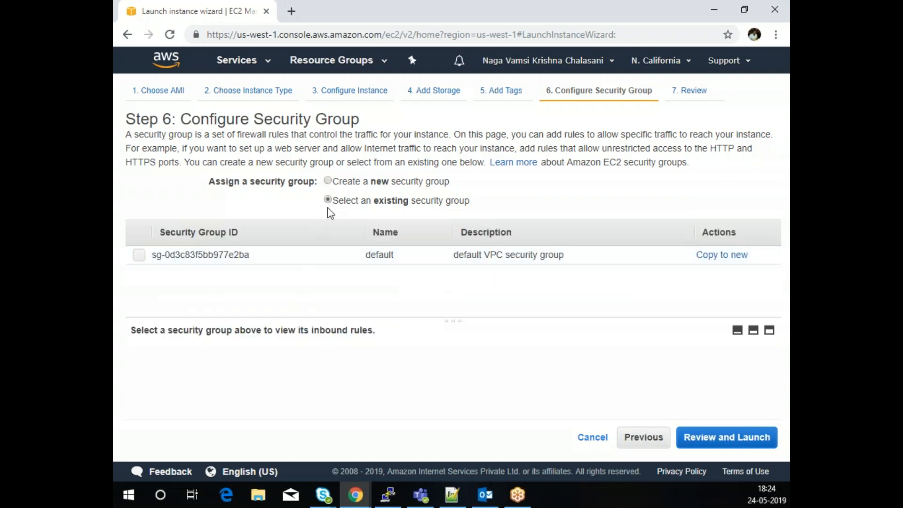
click(328, 181)
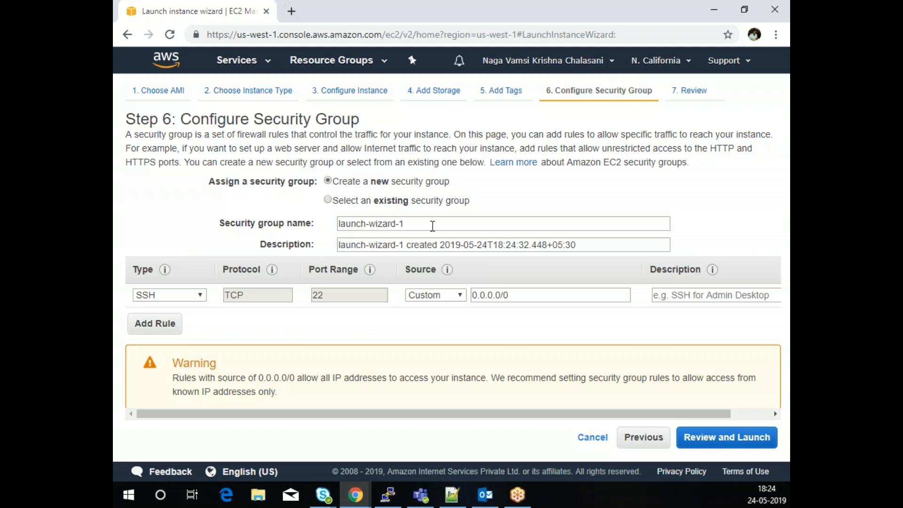
drag(432, 224, 267, 226)
text(my)
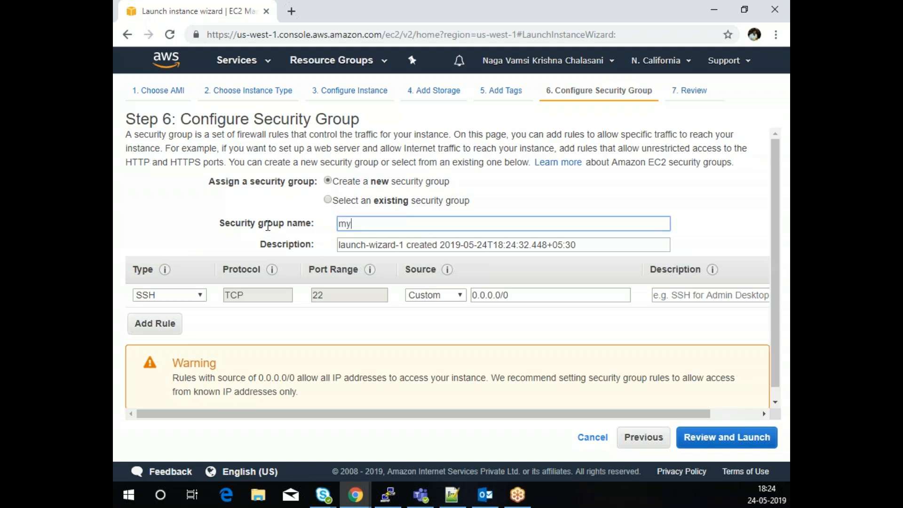
text(-new0-sg)
key(BackSpace)
key(BackSpace)
key(BackSpace)
key(BackSpace)
text(-sg)
drag(409, 223, 301, 220)
key(ctrl+c)
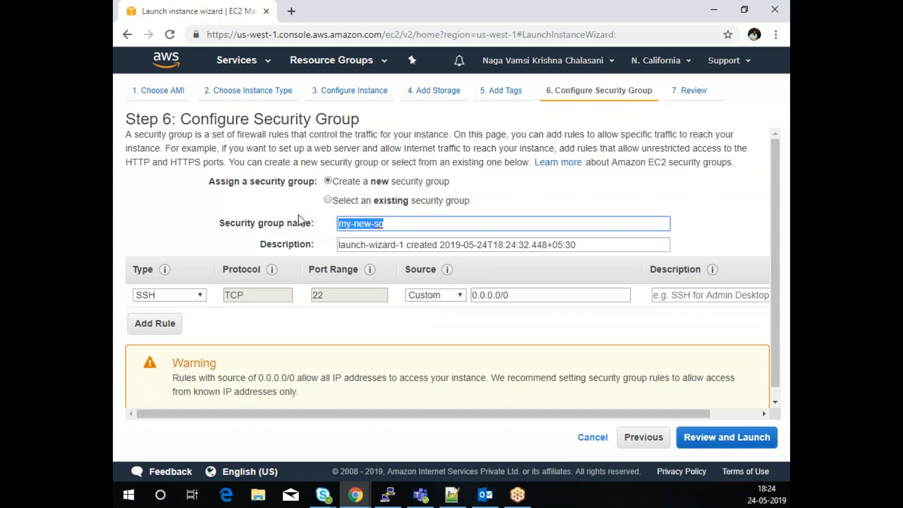
drag(612, 244, 295, 244)
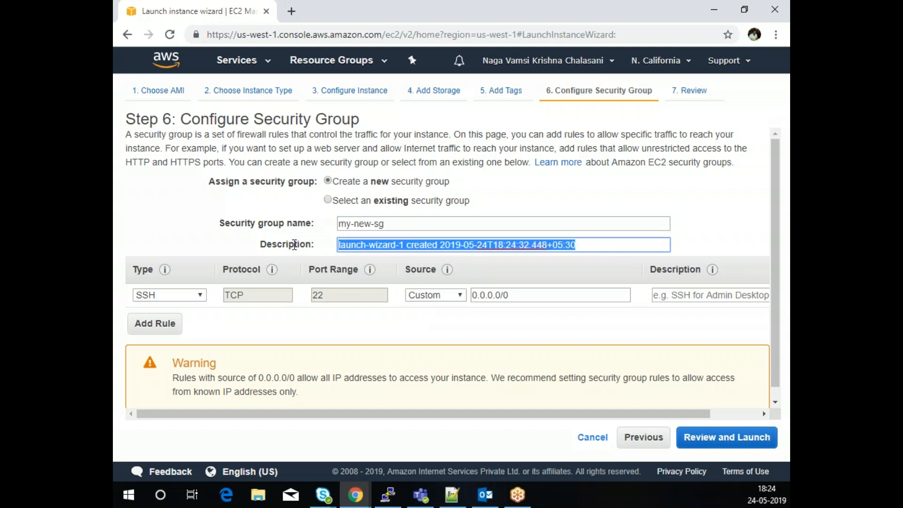
key(ctrl+v)
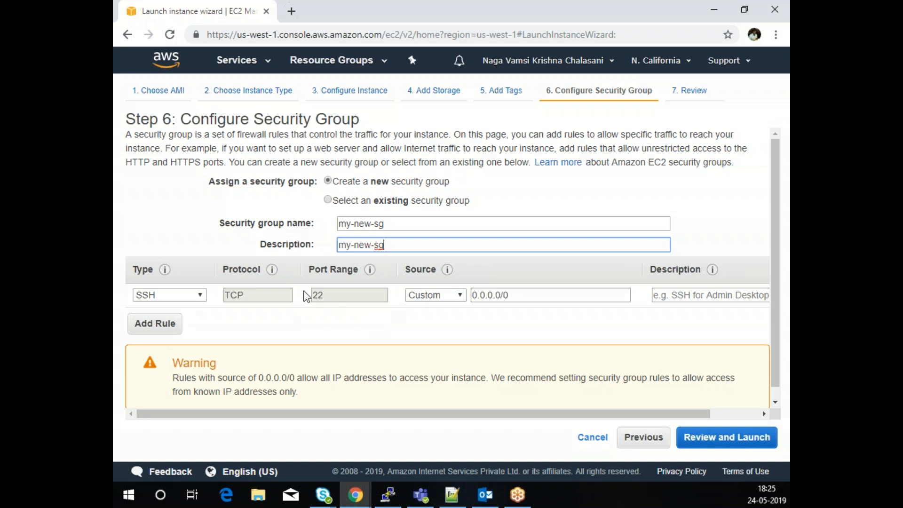
- Restrict SSH to My IP and add an HTTP inbound rule, then go to review
click(451, 296)
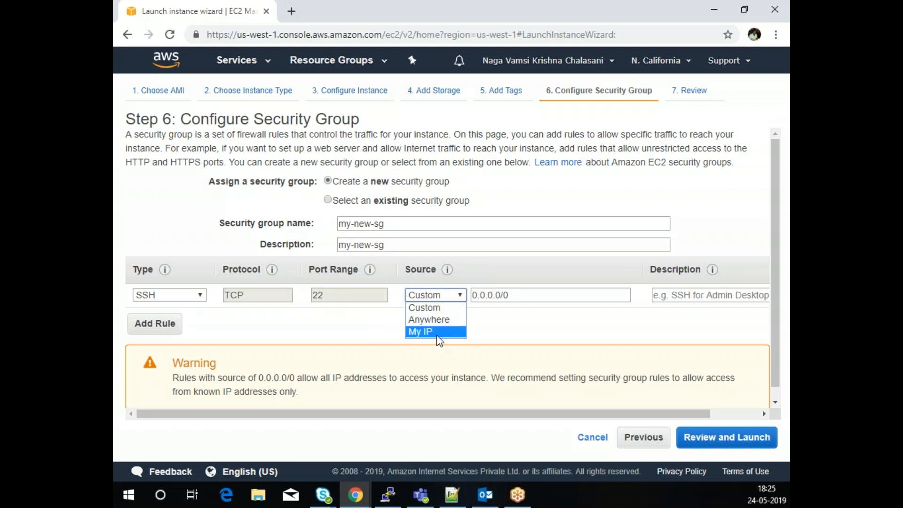
click(439, 332)
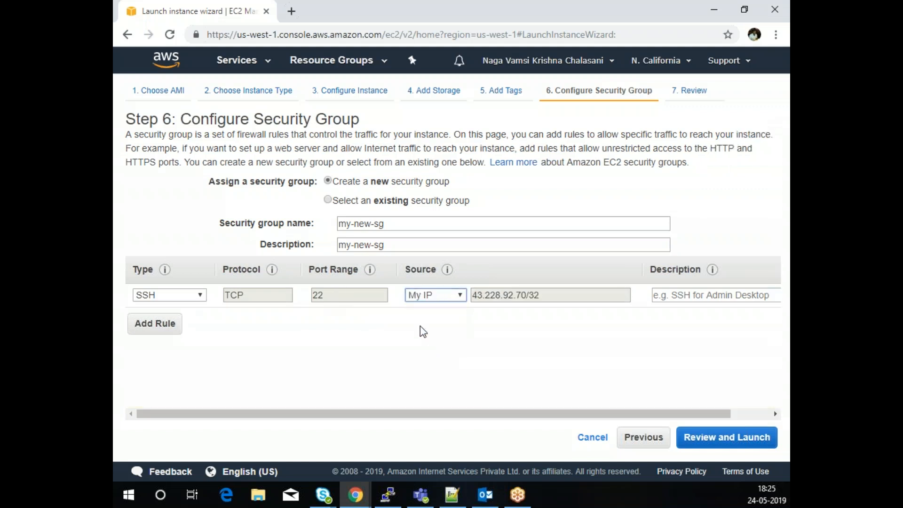
click(157, 325)
click(169, 319)
scroll(169, 305, down, 1)
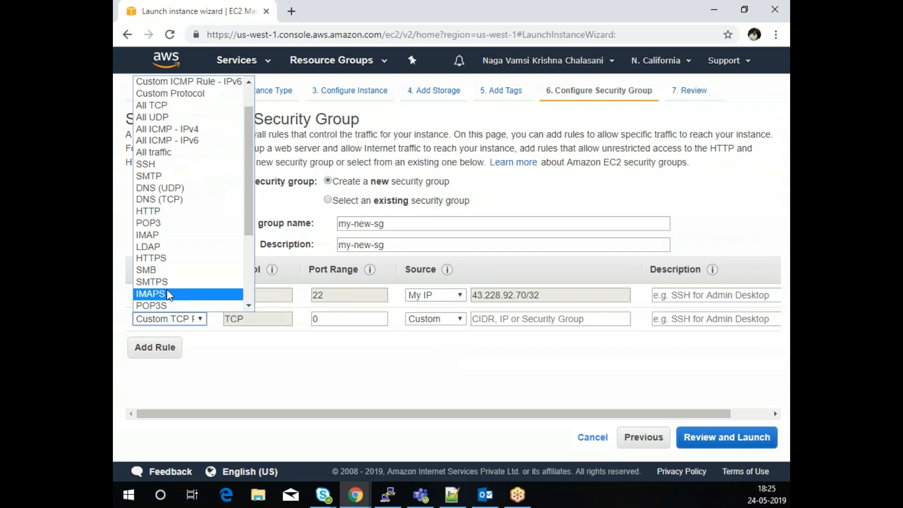
click(173, 212)
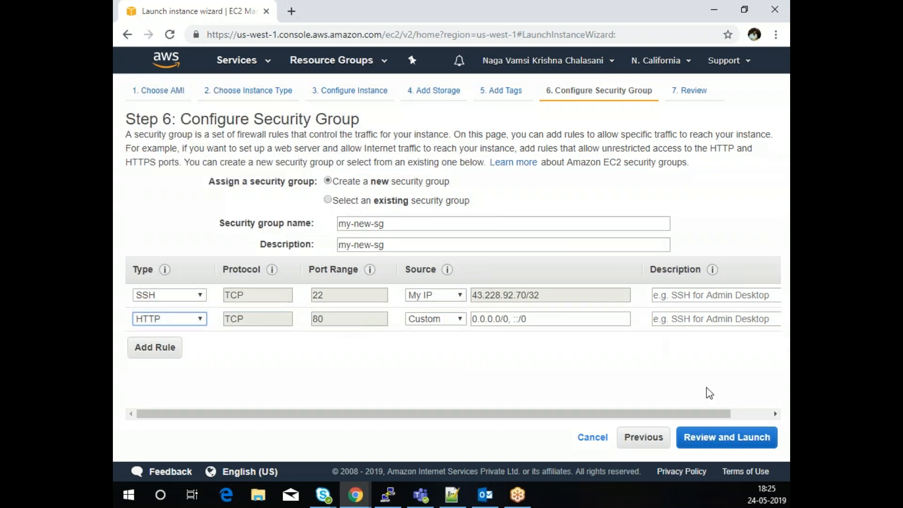
click(725, 437)
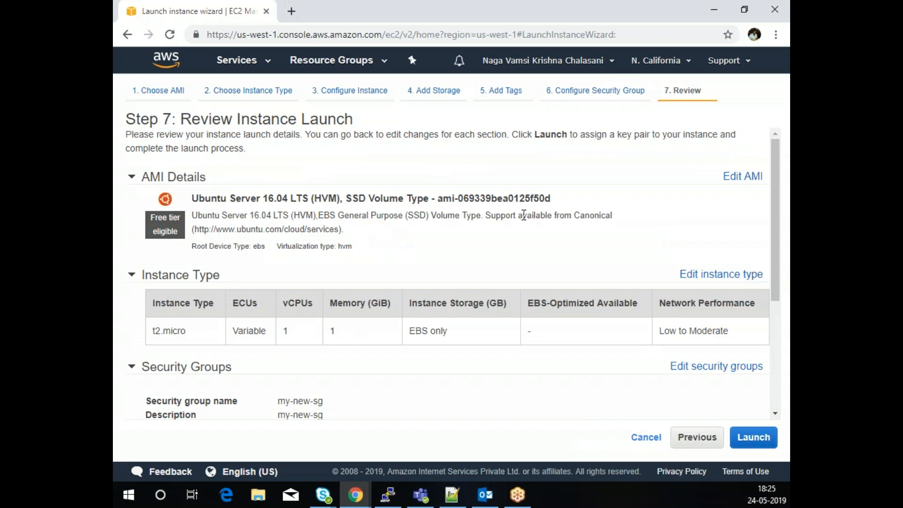
- Review the instance launch settings and start the launch
scroll(603, 265, down, 2)
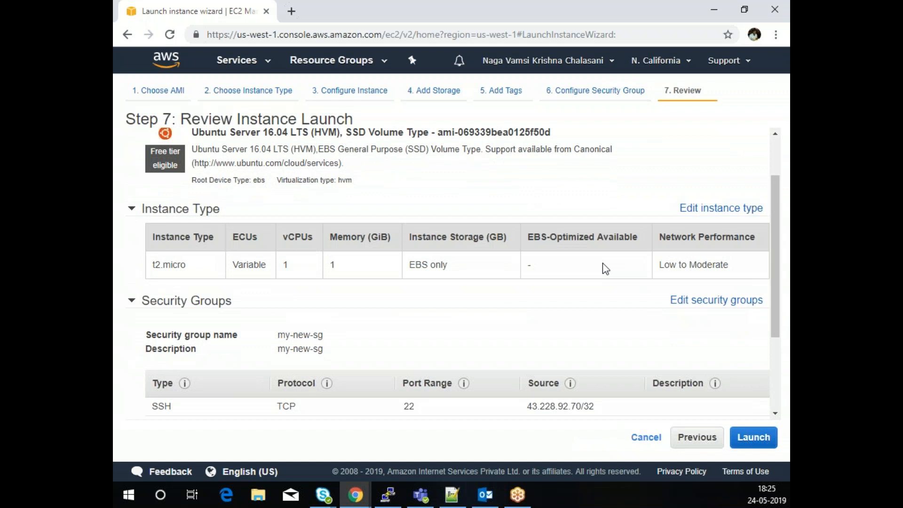
scroll(603, 264, down, 4)
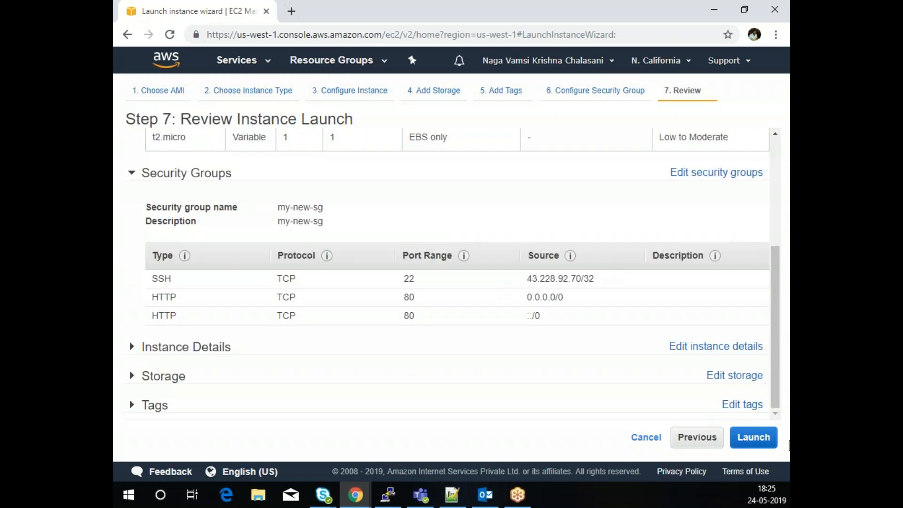
click(747, 439)
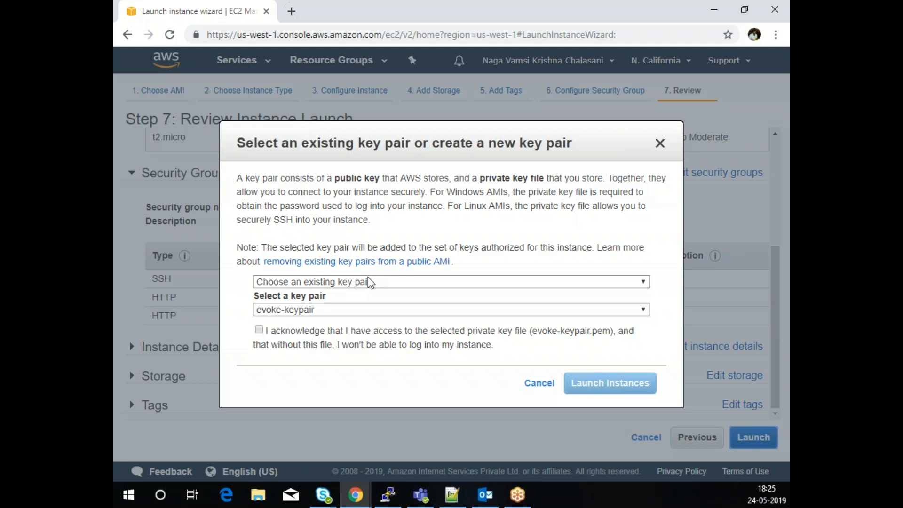
- Create and download the new key pair evoke-keypair-cali, then launch the instance
click(369, 282)
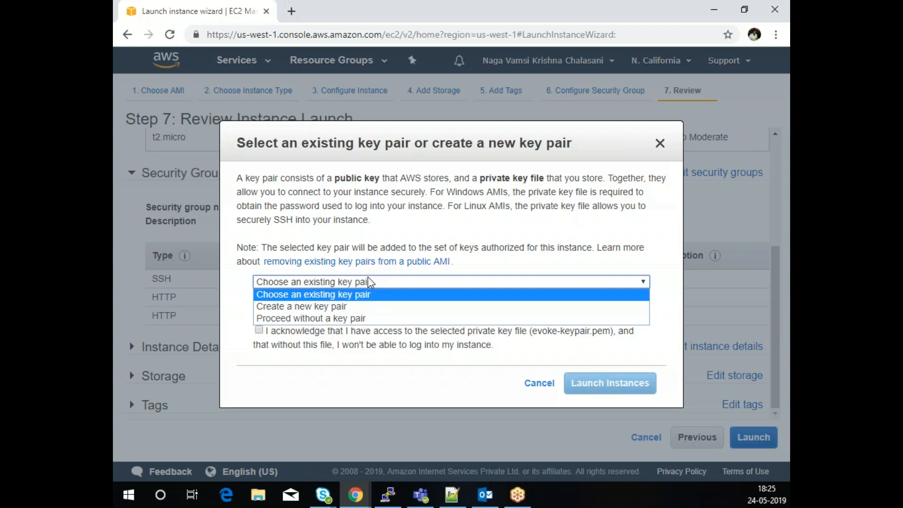
click(349, 305)
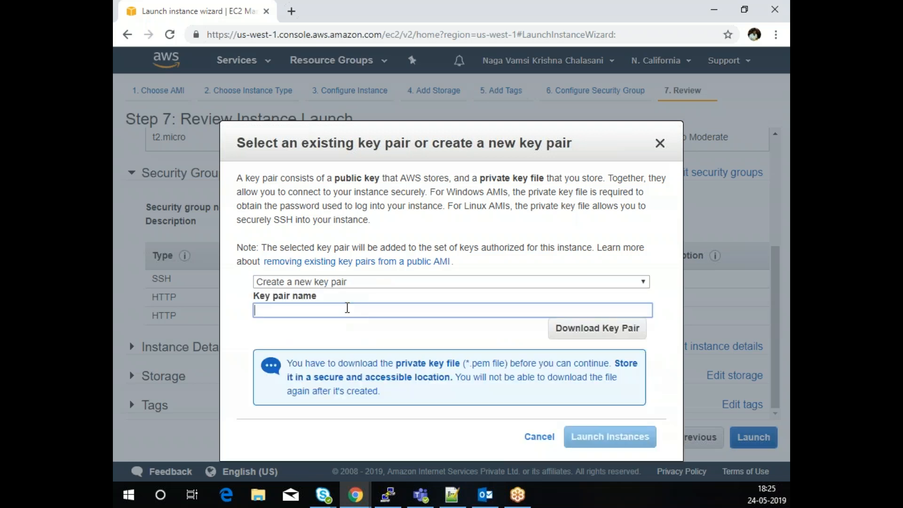
text(evoke-keypair-cali)
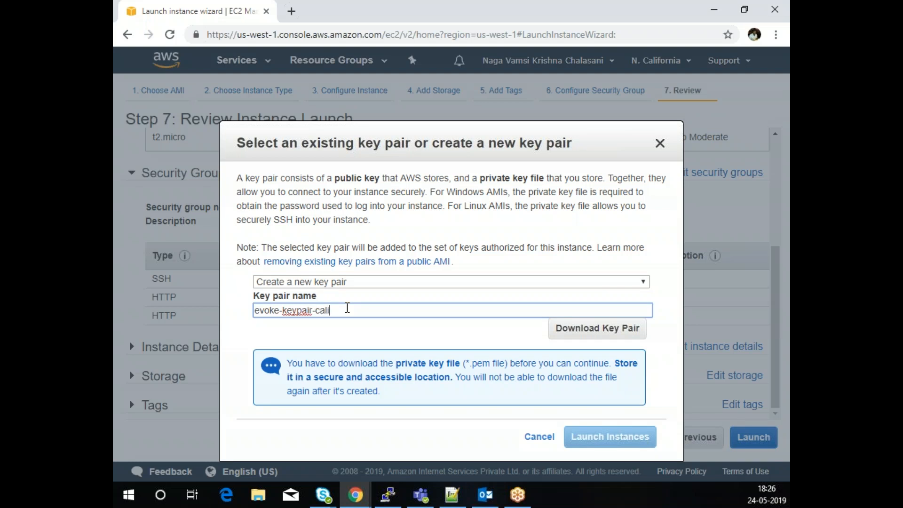
click(590, 332)
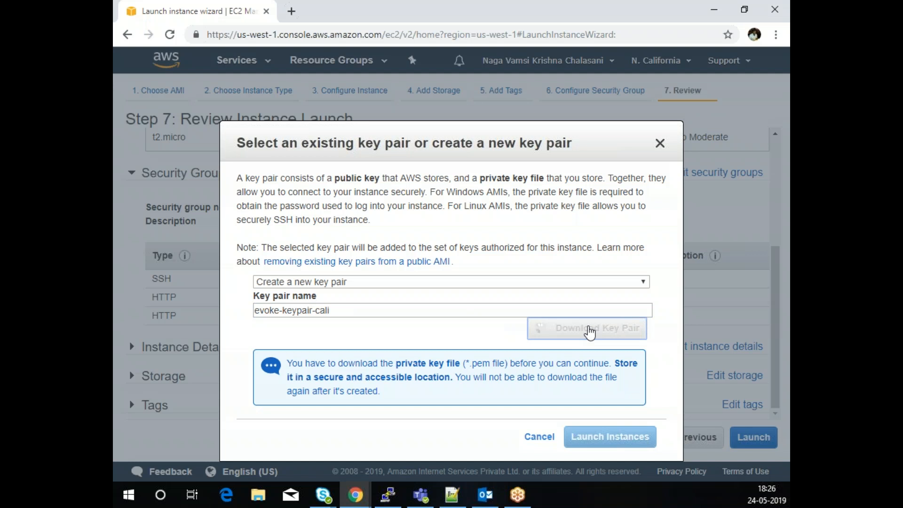
click(598, 438)
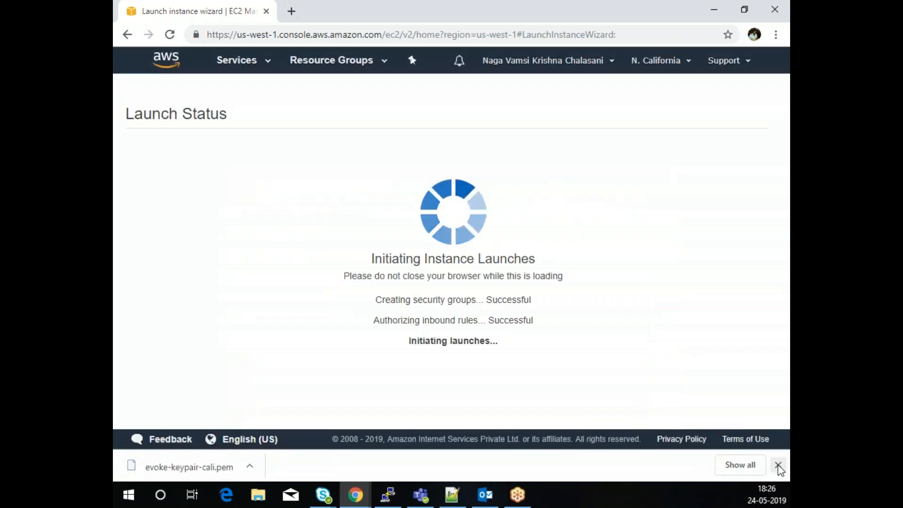
click(778, 464)
scroll(607, 230, down, 3)
click(736, 444)
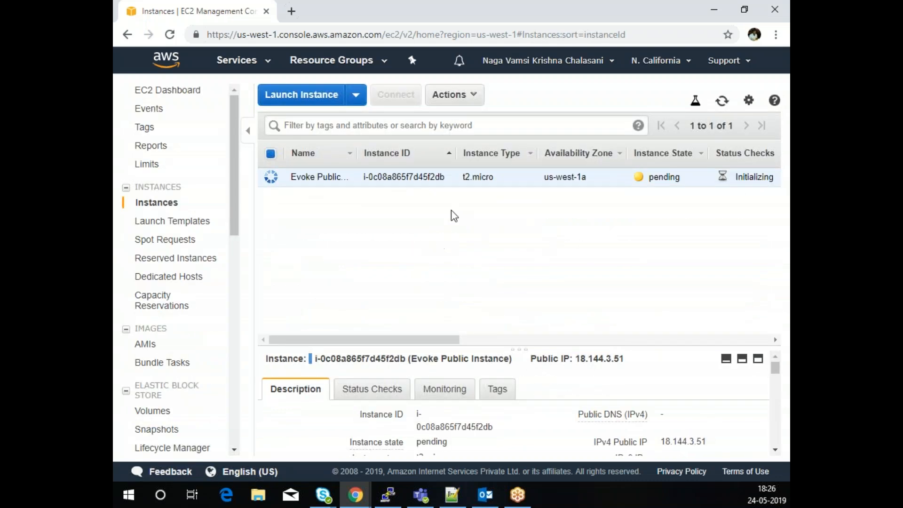
- Start another instance launch and select the Ubuntu Server 16.04 LTS (HVM), SSD Volume Type image
mouse_move(654, 416)
click(317, 97)
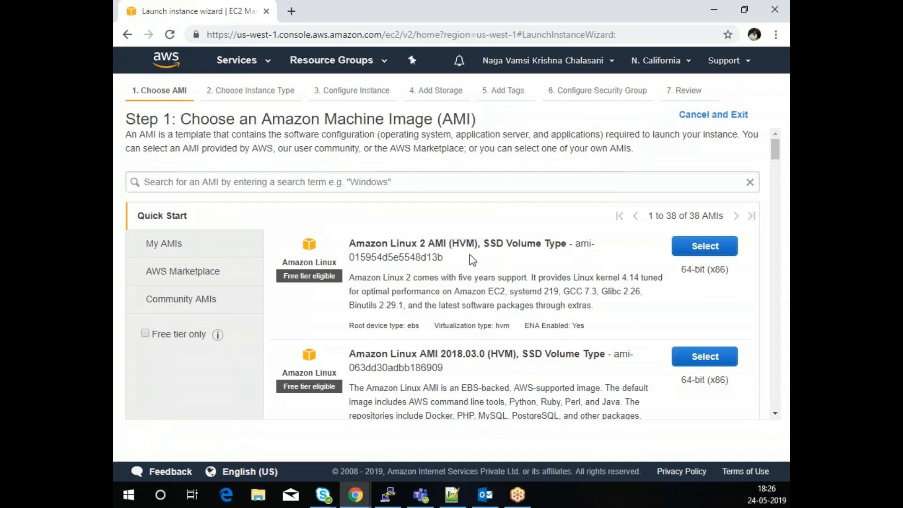
scroll(472, 258, down, 4)
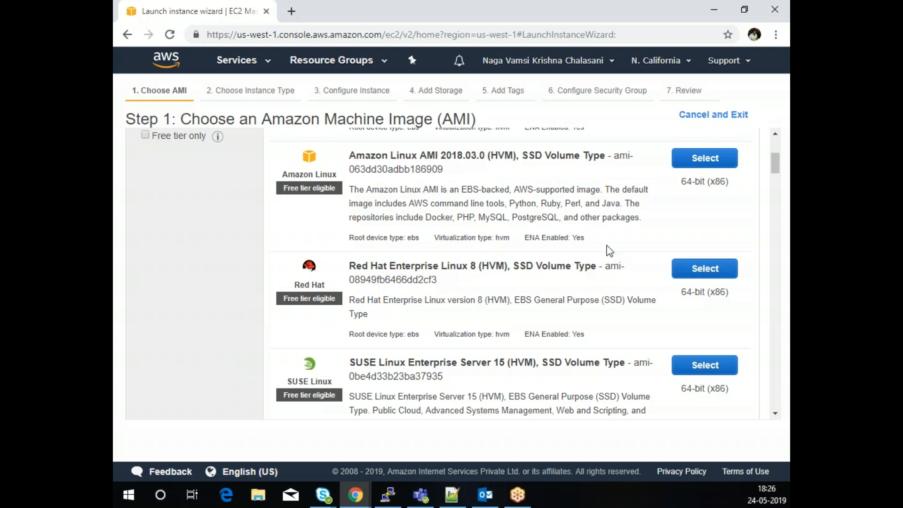
scroll(553, 278, down, 1)
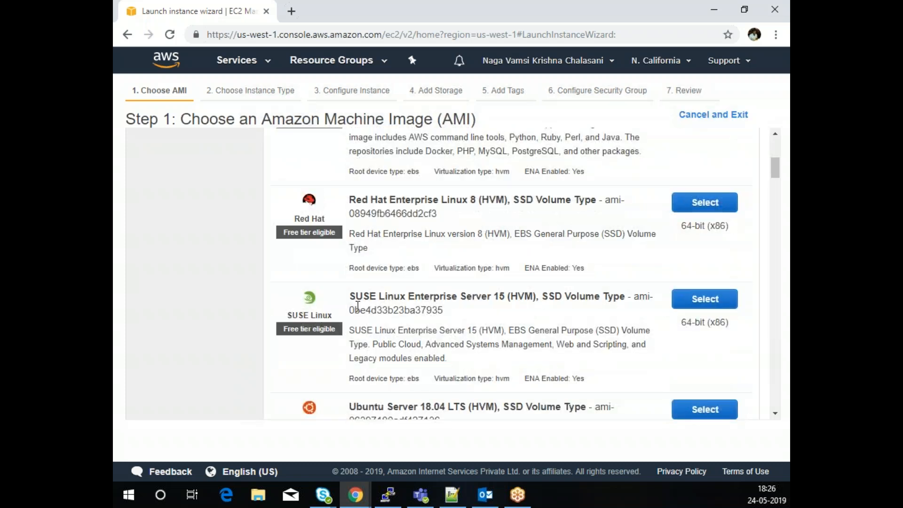
scroll(504, 320, down, 3)
scroll(471, 220, down, 5)
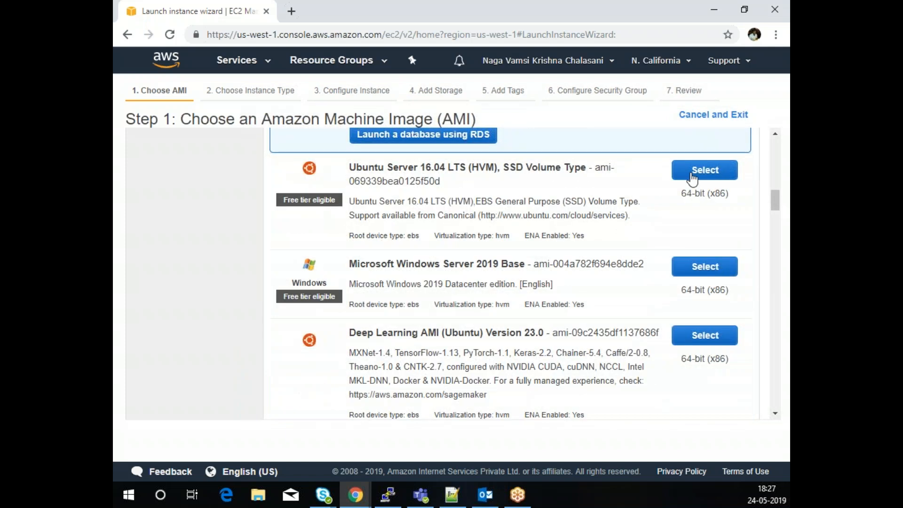
click(691, 171)
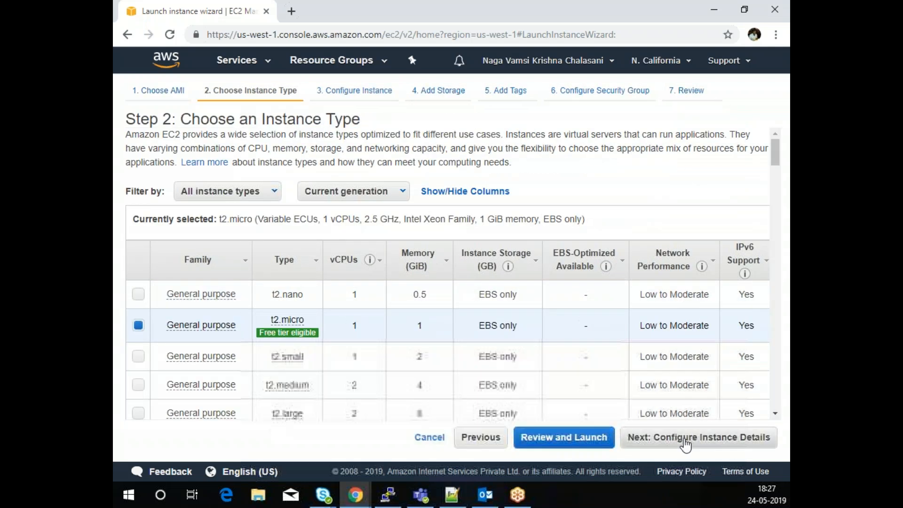
- Keep t2.micro, put the instance in the Evoke VPC's Private Subnet, and skip past storage
click(686, 442)
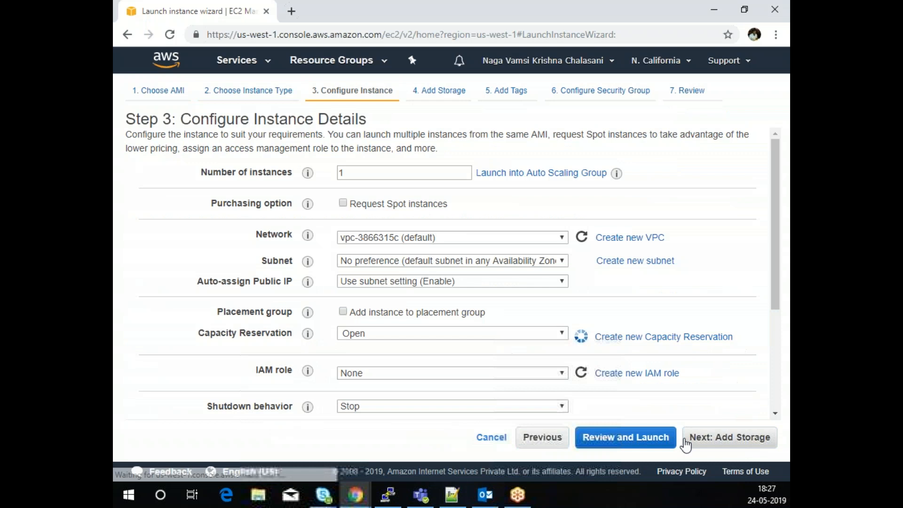
click(444, 243)
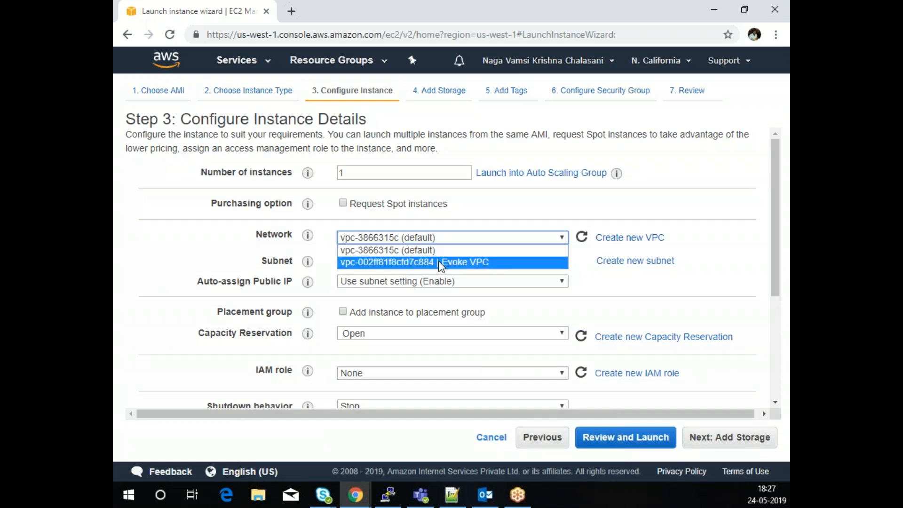
click(438, 262)
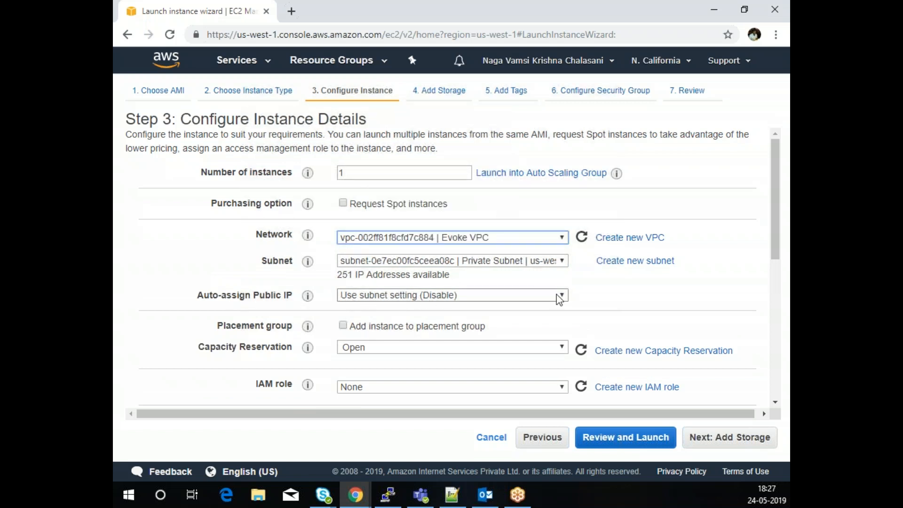
scroll(703, 329, down, 3)
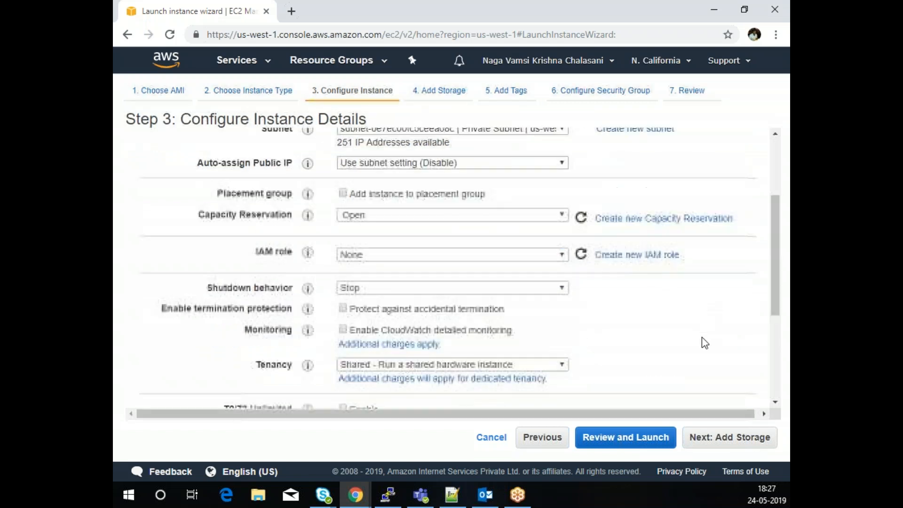
click(744, 438)
click(738, 439)
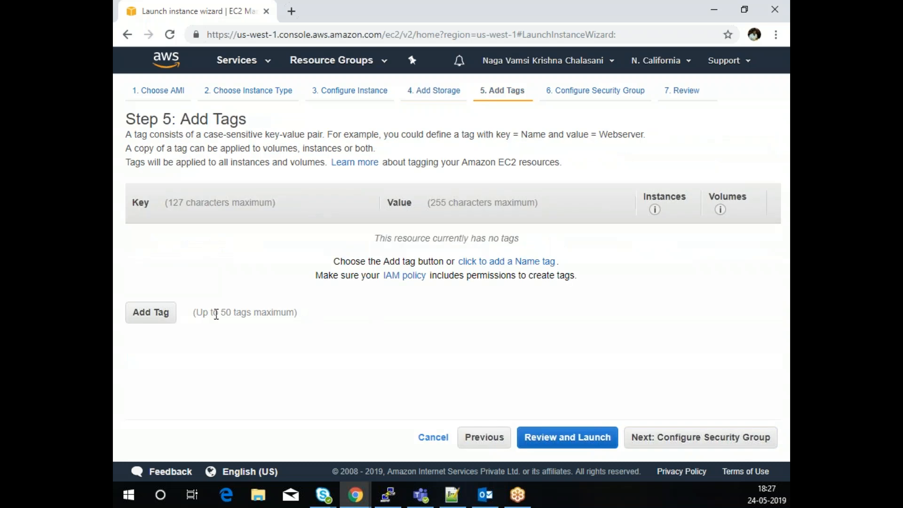
- Add a tag with key Name and value 'Private Instance', then proceed to security groups
click(151, 312)
text(Name)
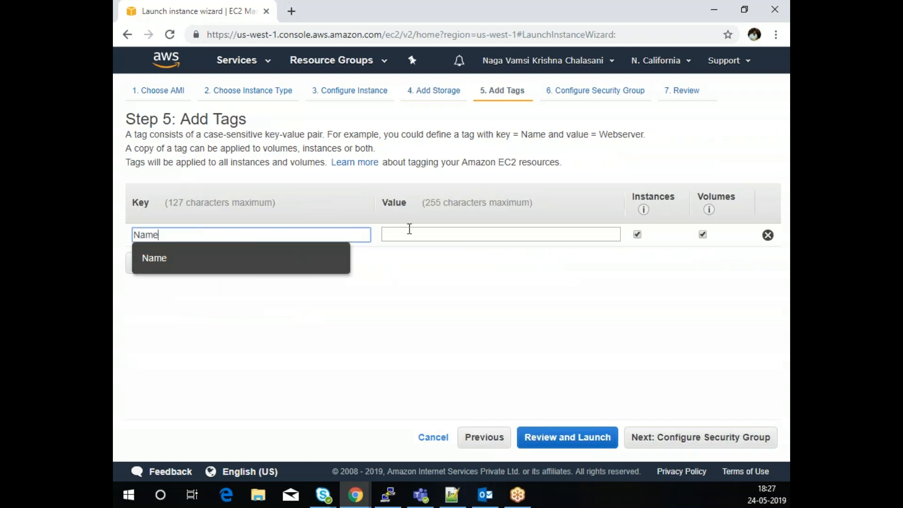
click(414, 236)
text(Private)
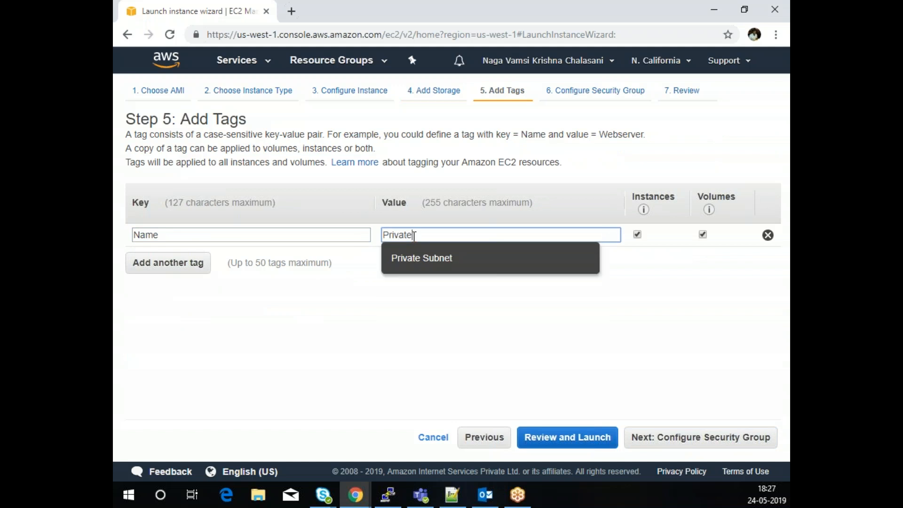
text( Instance)
click(701, 437)
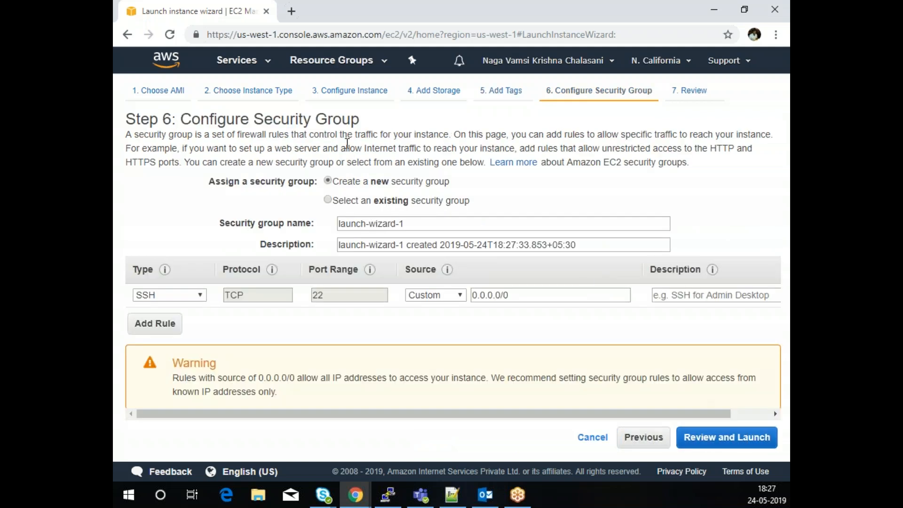
- Attach the existing my-new-sg security group and go to the launch review
click(328, 200)
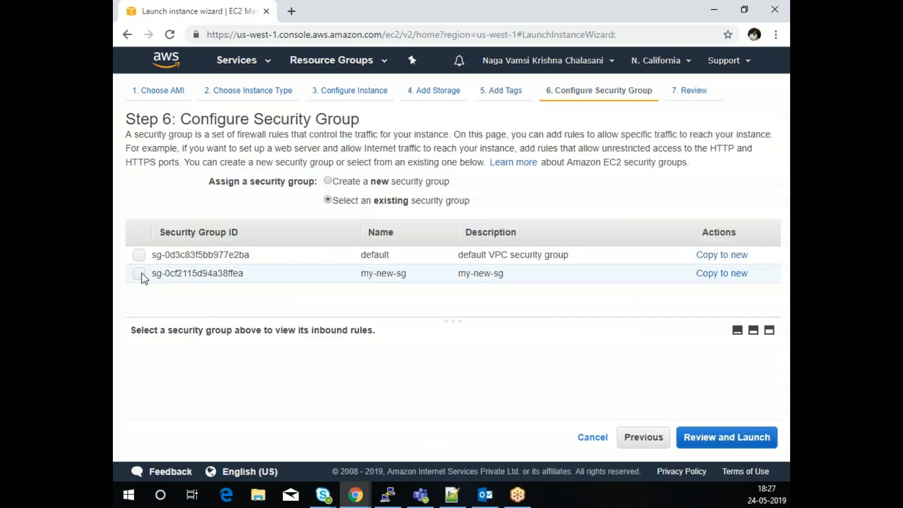
click(139, 273)
click(721, 440)
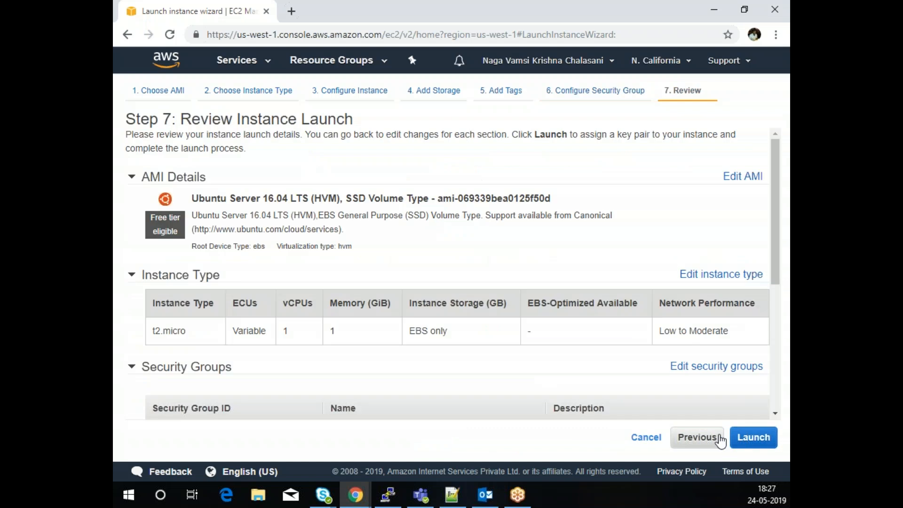
- Launch using the existing evoke-keypair-cali key pair, acknowledging the private key file
click(759, 438)
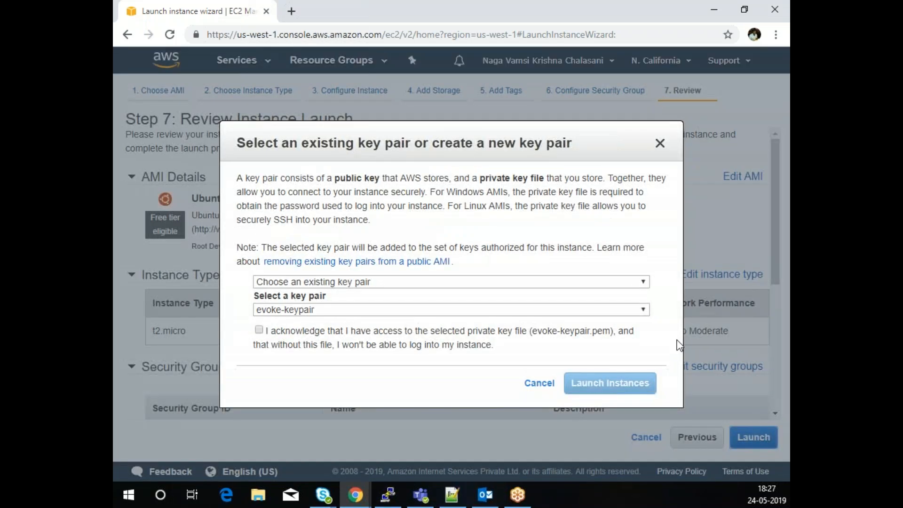
click(304, 312)
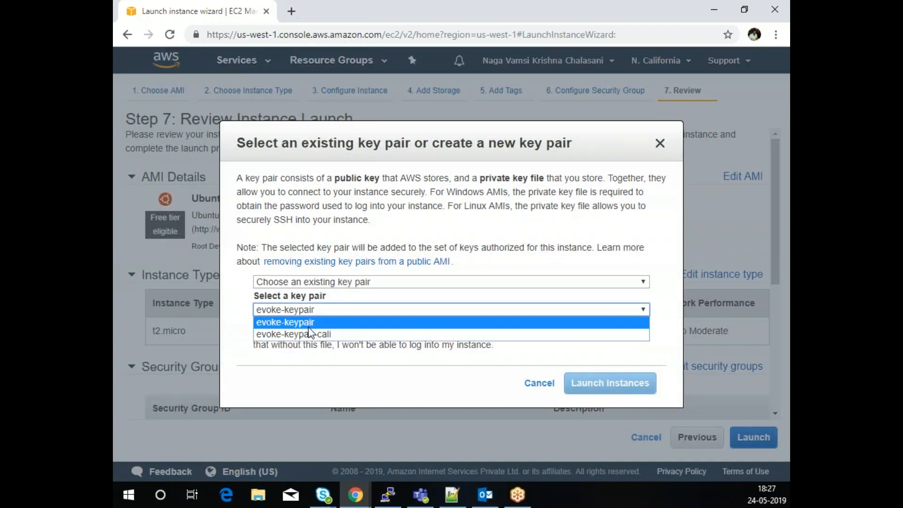
click(311, 333)
click(258, 330)
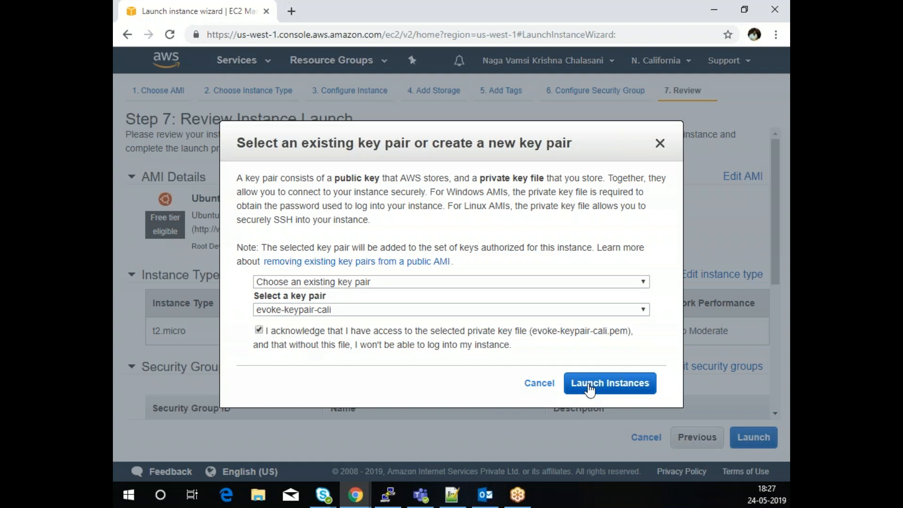
click(567, 388)
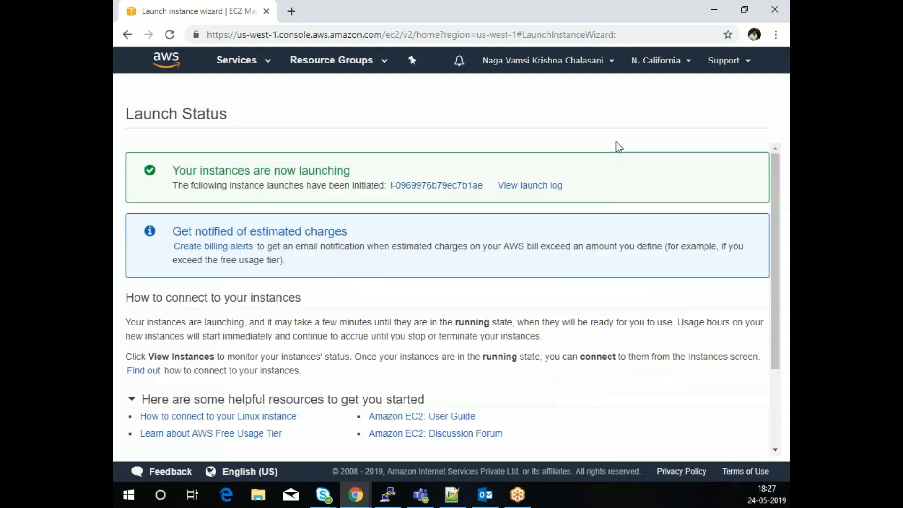
- Open the instances list and view the Private Instance's details
scroll(706, 386, down, 5)
click(727, 447)
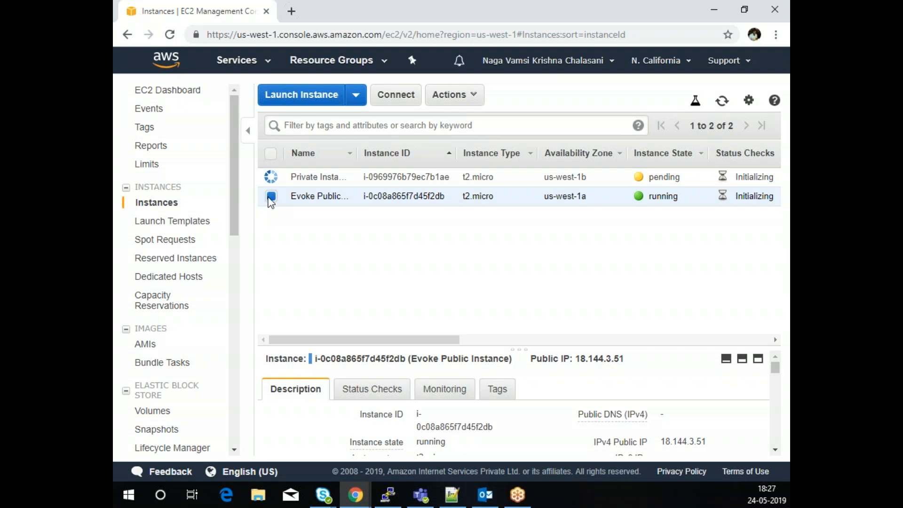
drag(520, 350, 540, 231)
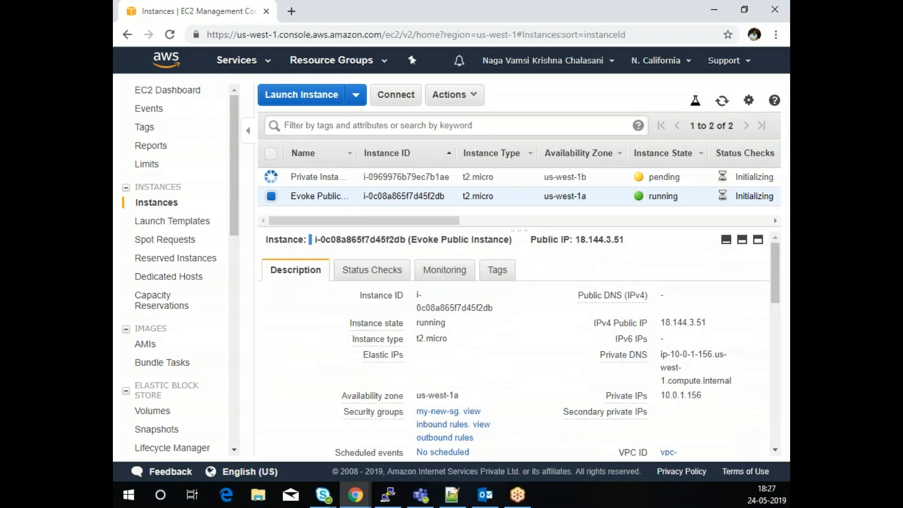
click(272, 178)
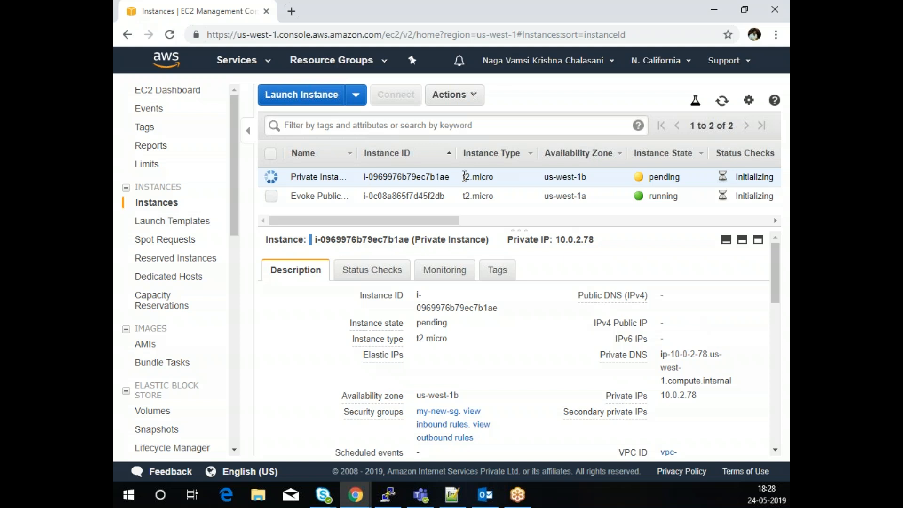
- Select Evoke Public Instance, copy its public IP 18.144.3.51, and switch to PuTTY
click(271, 197)
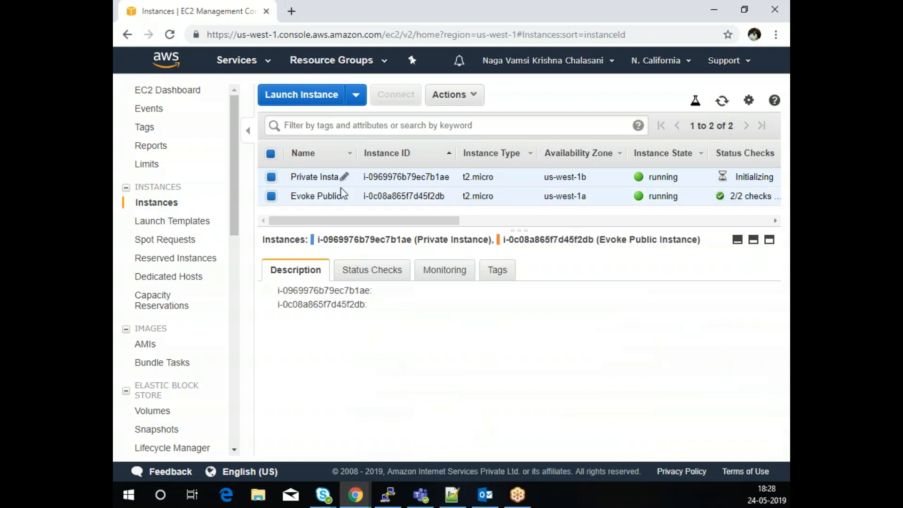
click(272, 178)
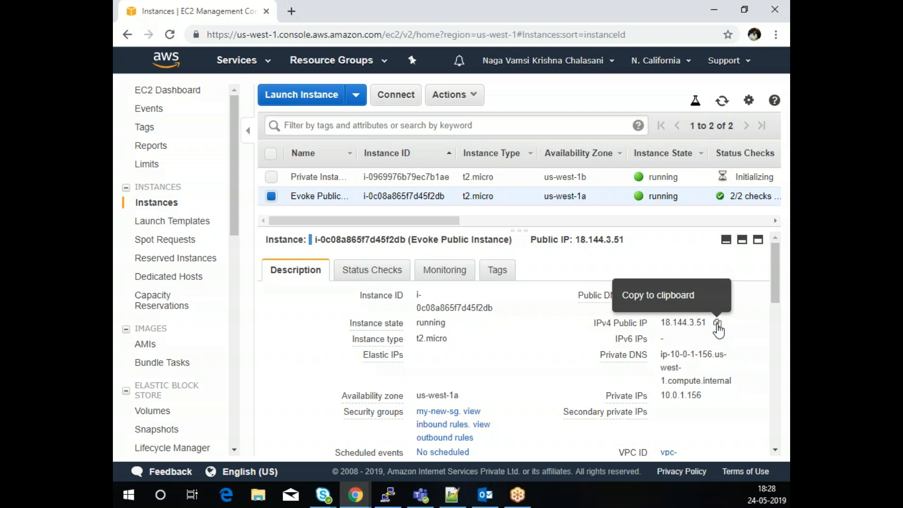
click(717, 325)
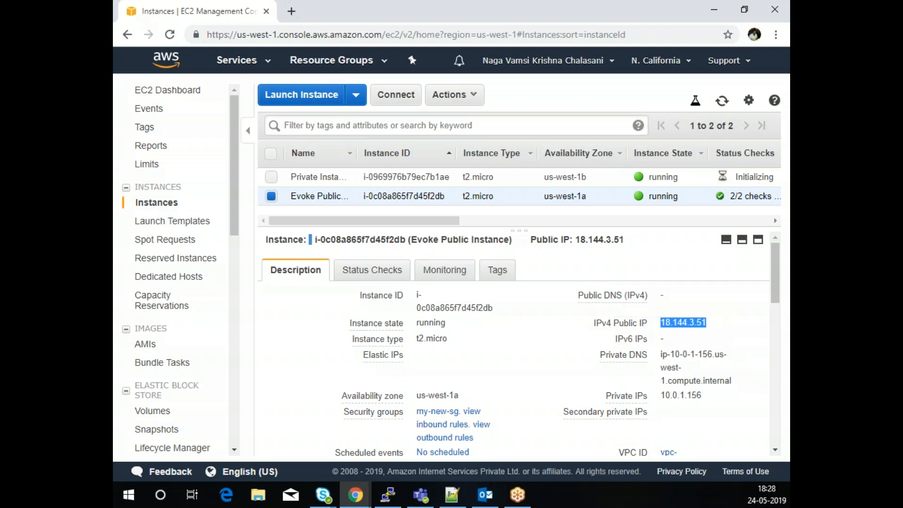
key(alt+Tab)
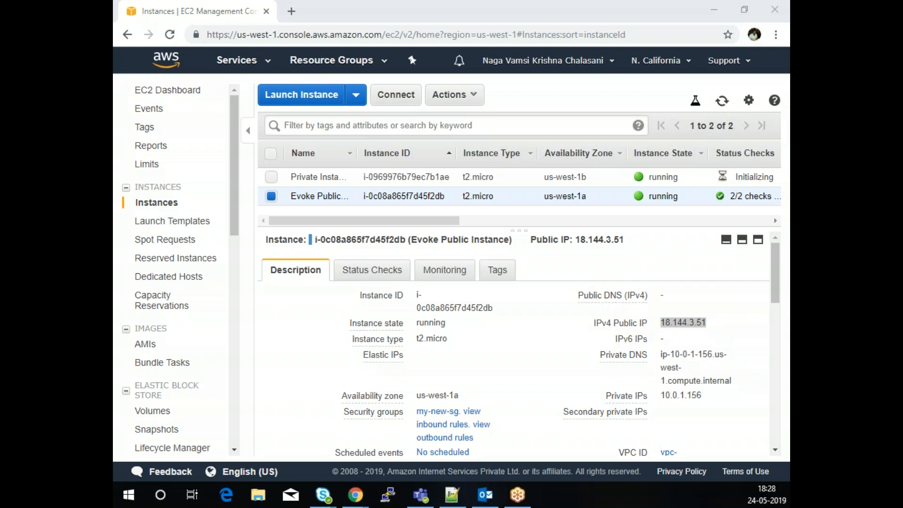
- Paste 18.144.3.51 as the PuTTY host name, go to SSH > Auth, and launch PuTTYgen
drag(113, 137, 393, 127)
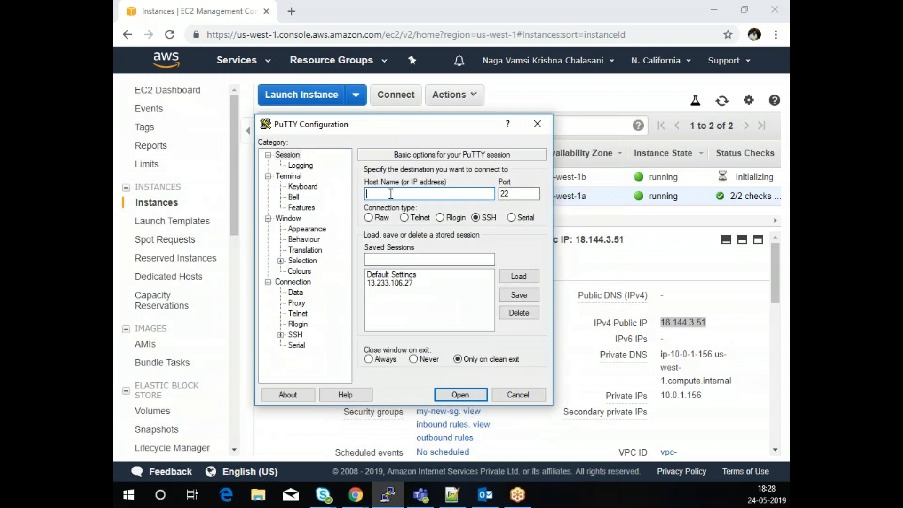
key(ctrl+v)
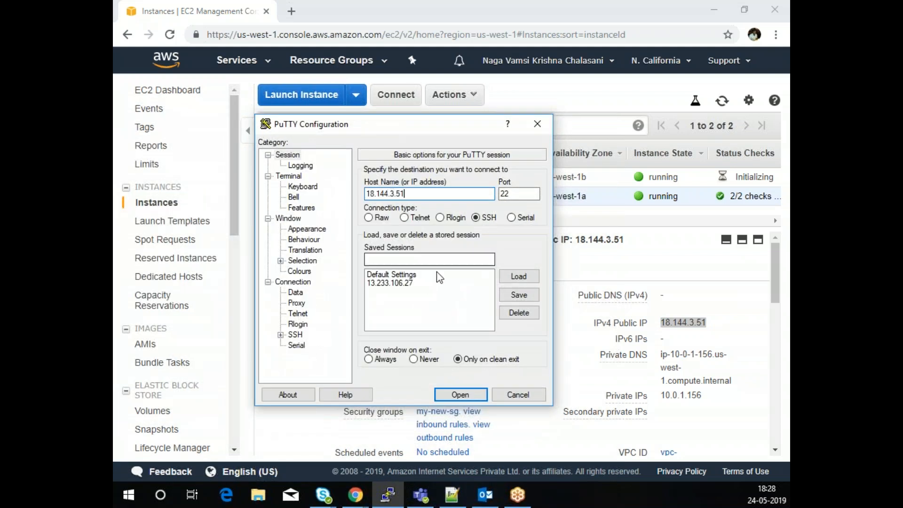
click(300, 165)
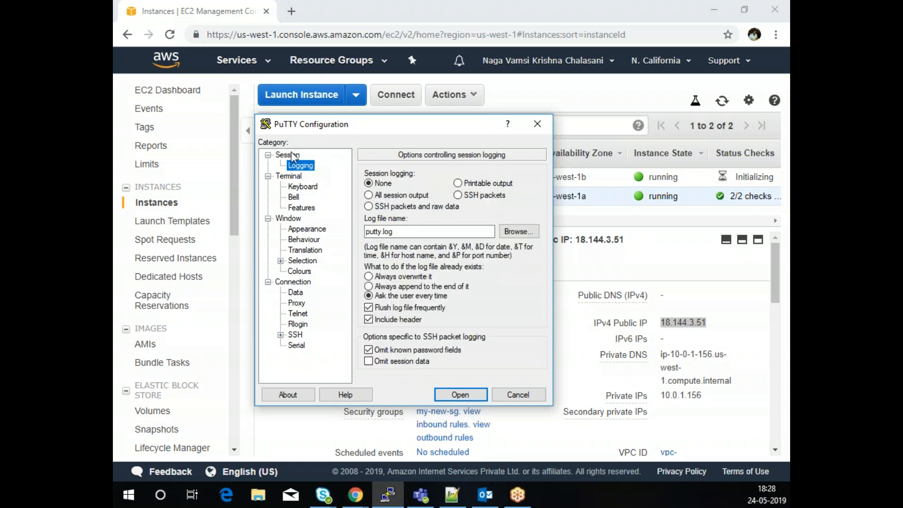
click(289, 154)
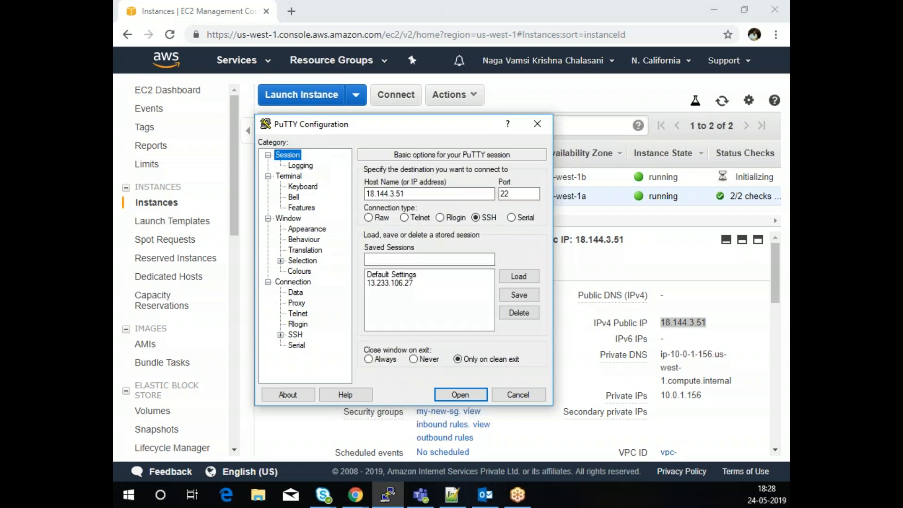
click(281, 335)
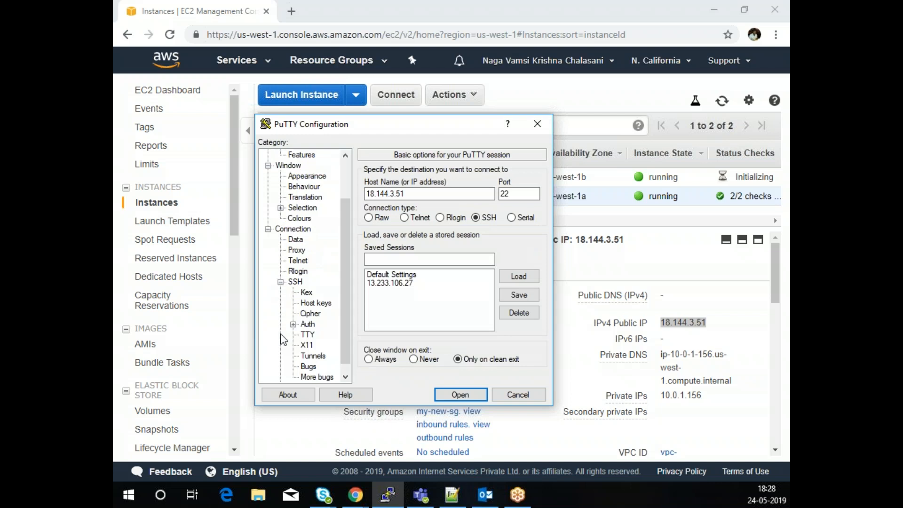
click(308, 325)
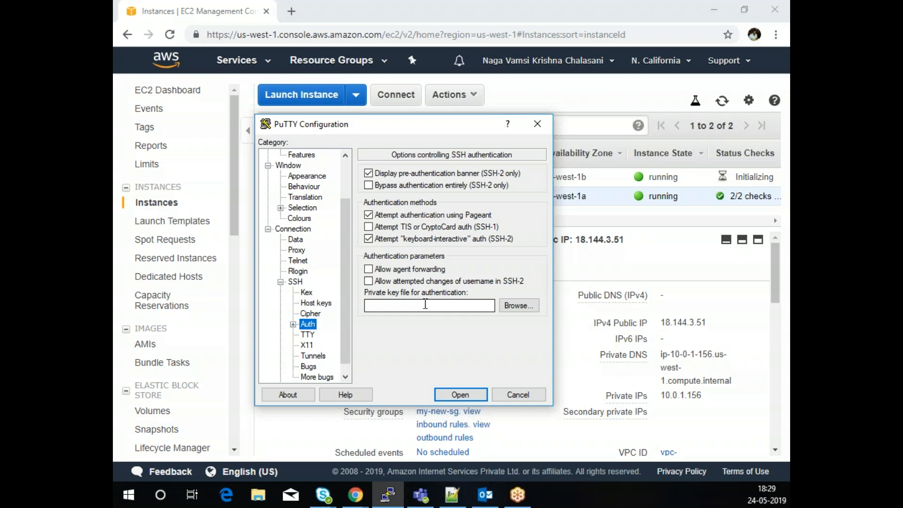
click(519, 306)
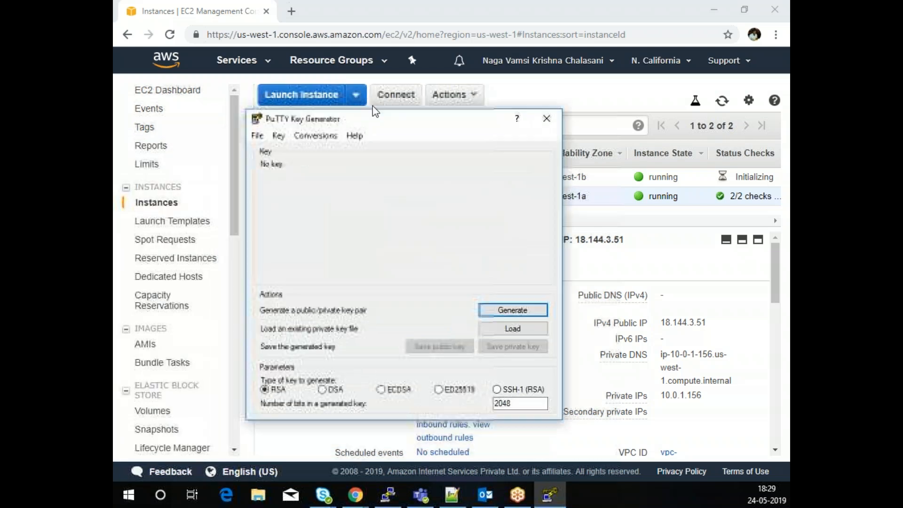
- Load the evoke-keypair-cali.pem key into PuTTYgen, showing all file types
click(537, 325)
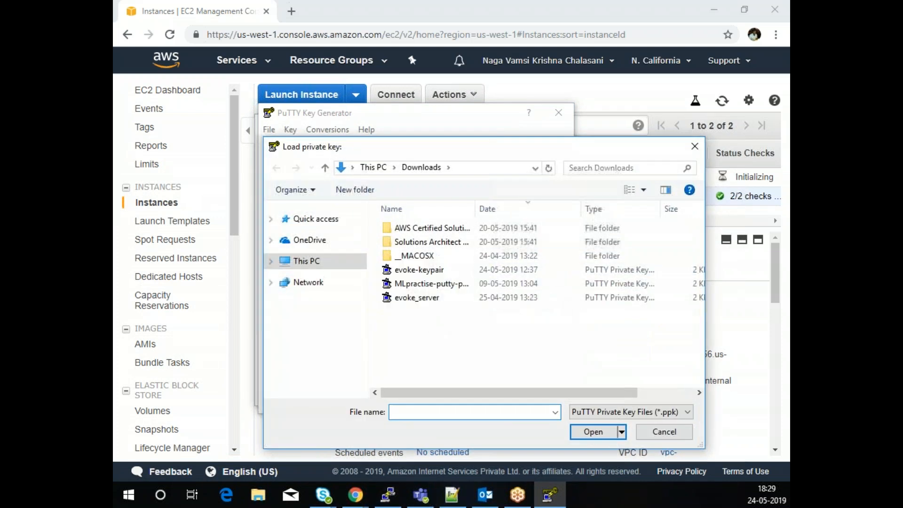
click(623, 414)
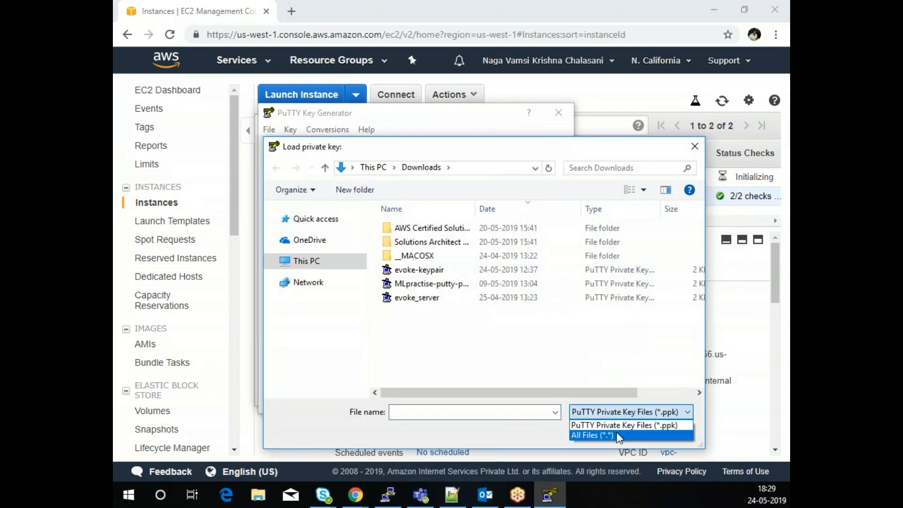
click(616, 432)
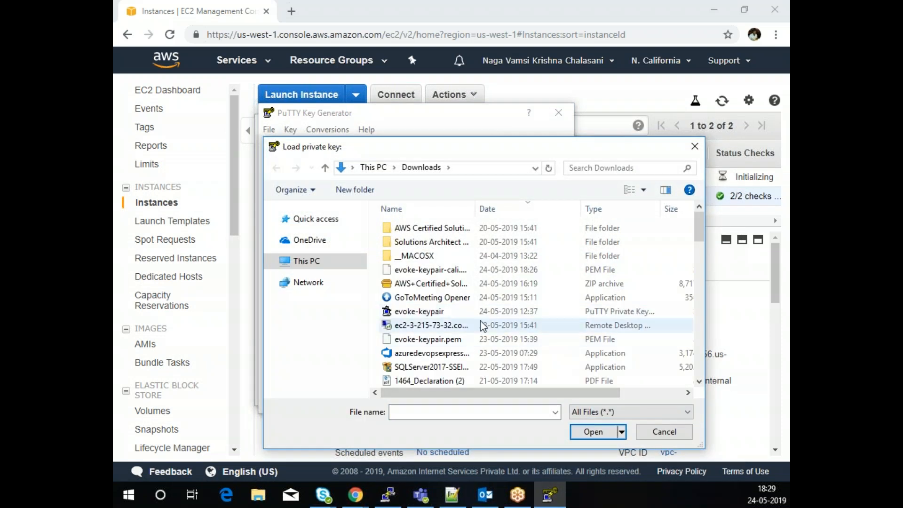
click(418, 270)
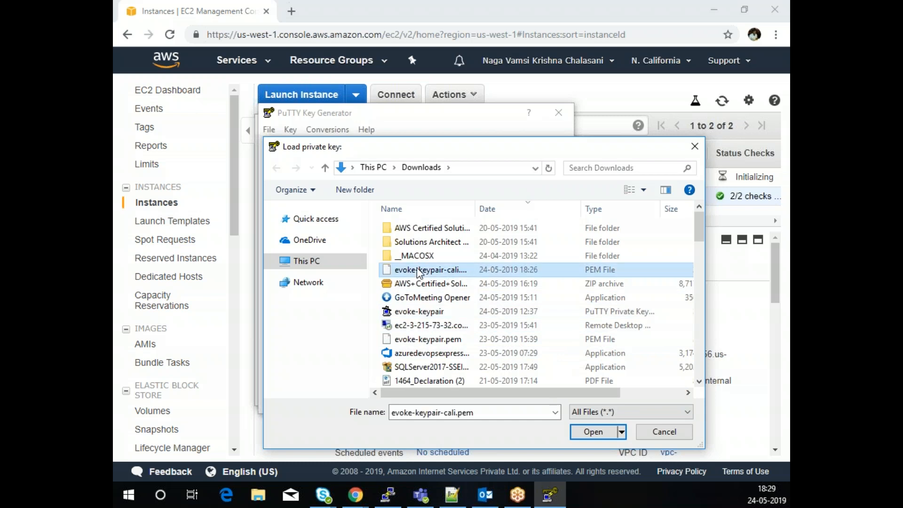
click(583, 433)
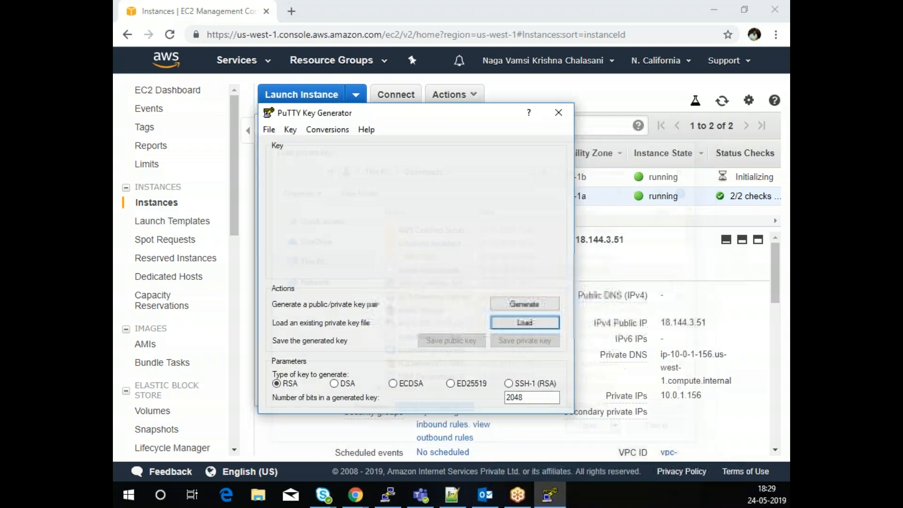
click(530, 306)
- Save it without a passphrase as evoke-keypari-cali.ppk in Downloads and close PuTTYgen
click(519, 340)
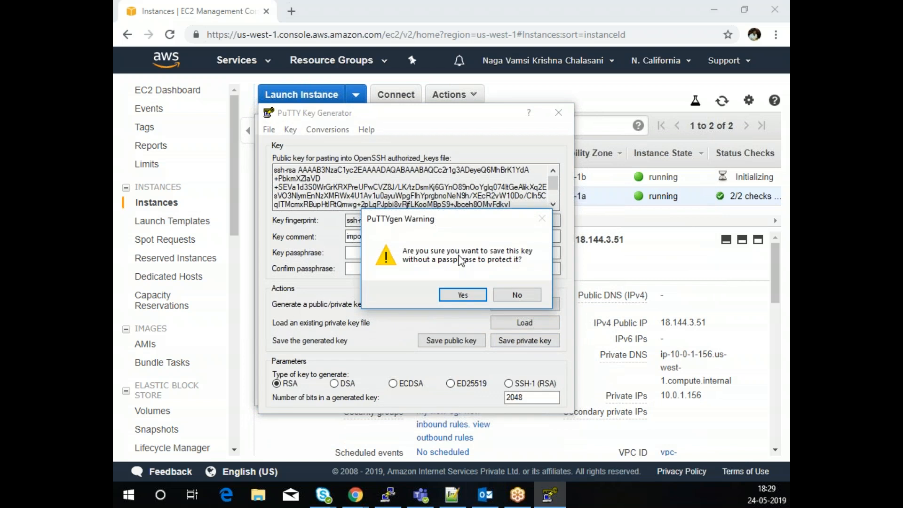
click(461, 294)
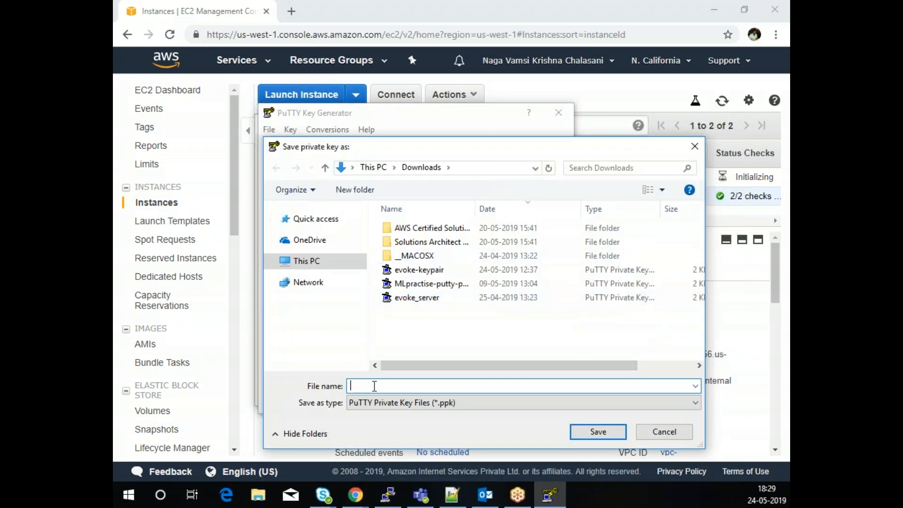
text(evoke-k)
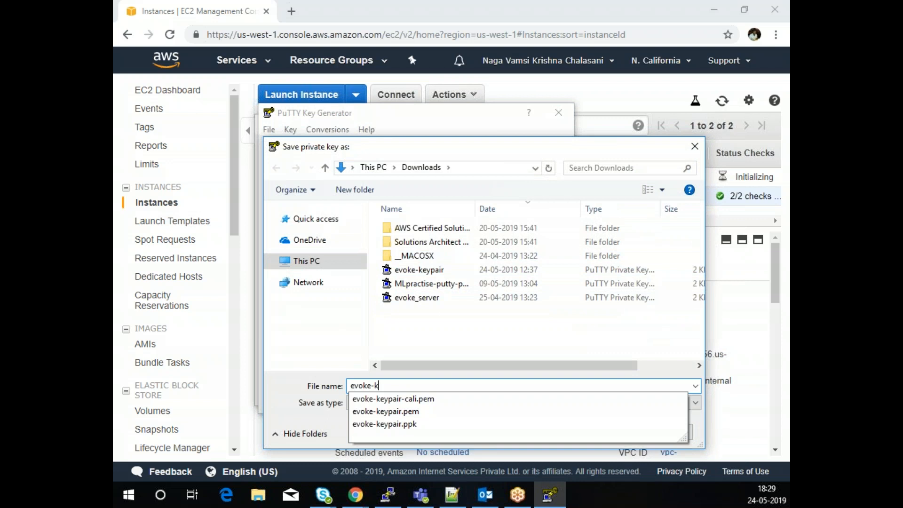
text(eypari-cali.ppk)
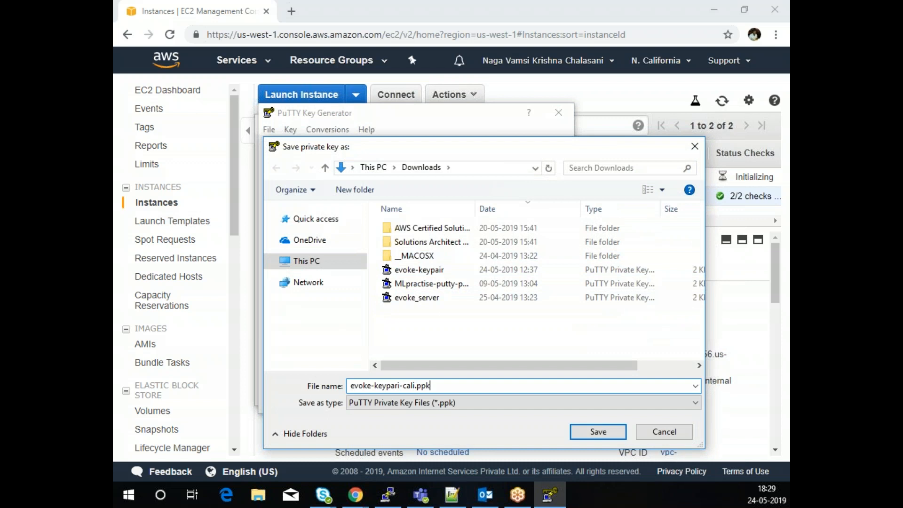
click(594, 434)
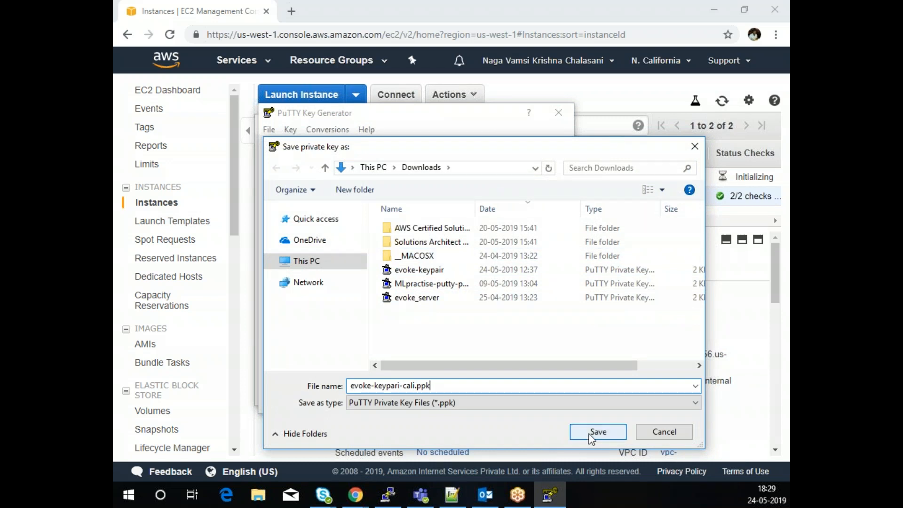
click(558, 113)
click(524, 307)
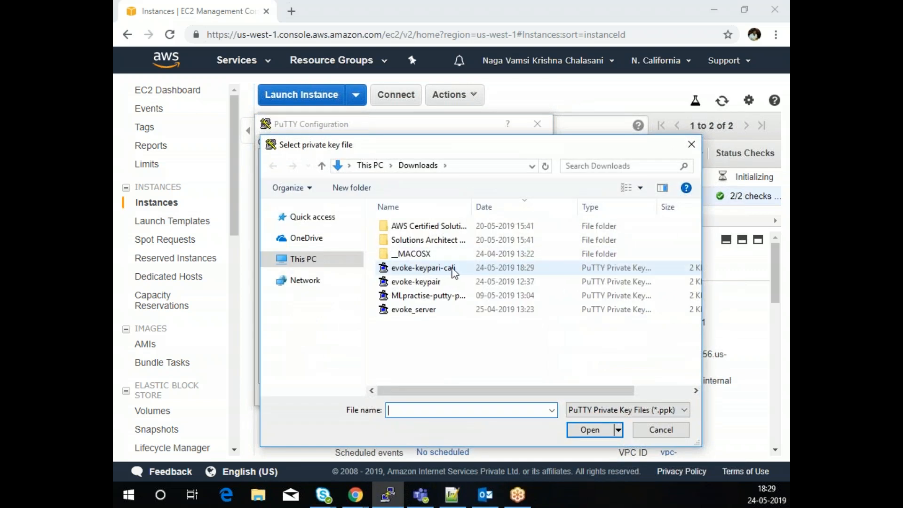
- Select evoke-keypari-cali.ppk as the auth key and connect to 18.144.3.51
click(451, 268)
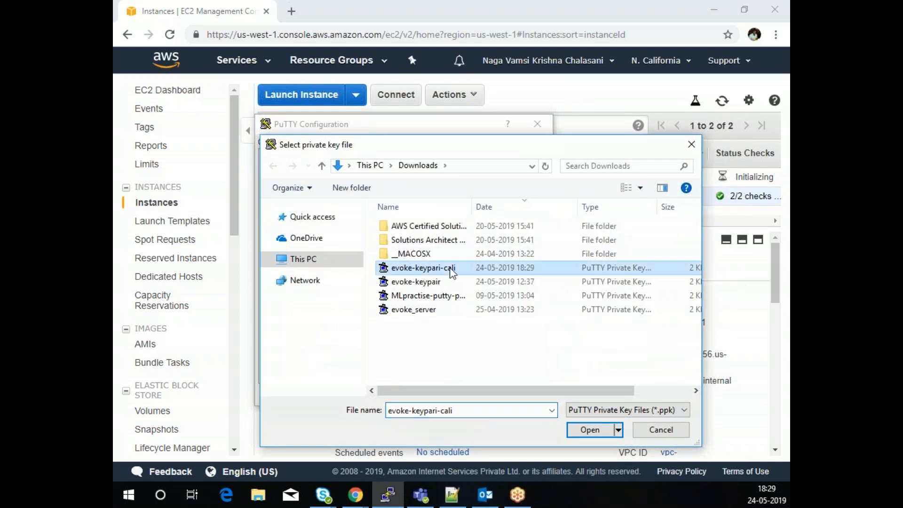
click(589, 430)
click(460, 395)
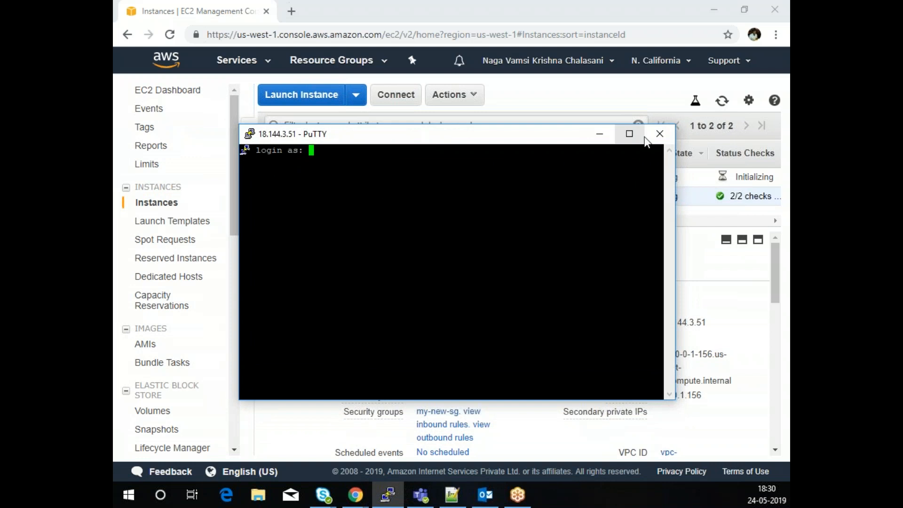
- Try logging in as 'ubunrtu' and dismiss the server's fatal authentication error
click(630, 135)
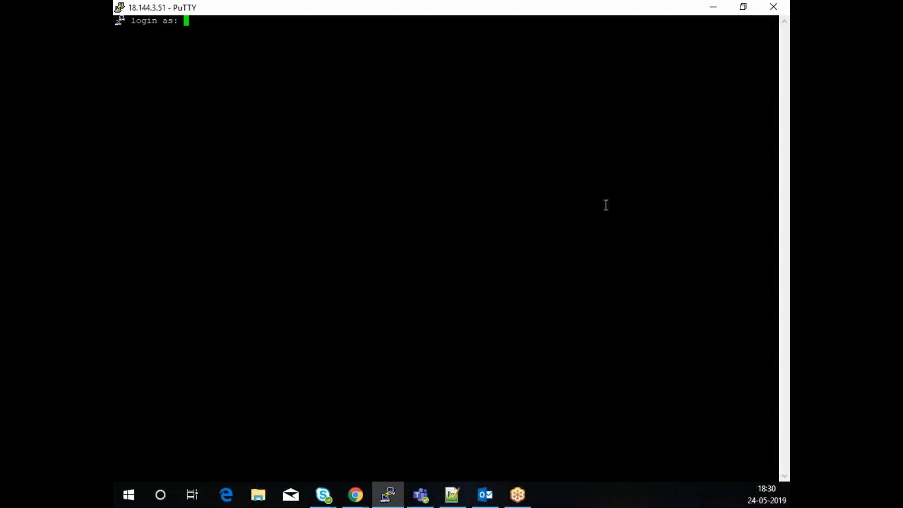
text(ubunrtu)
key(Return)
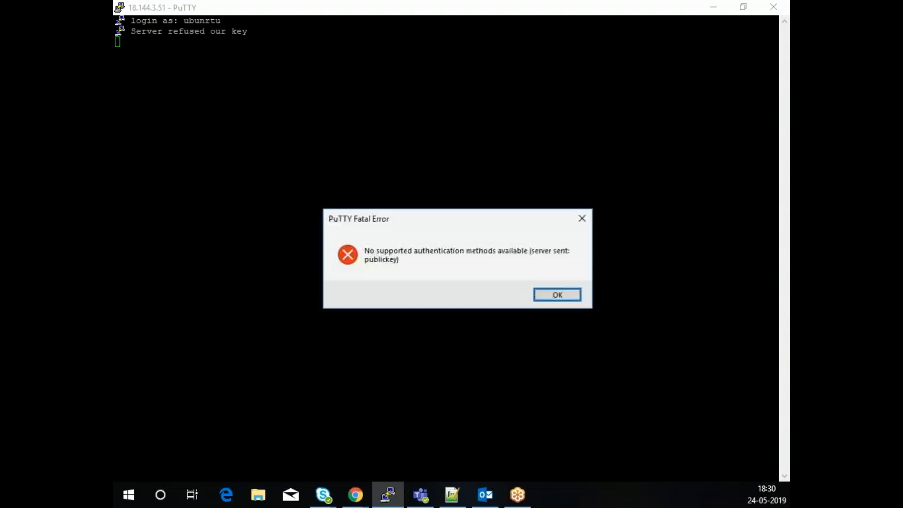
click(558, 295)
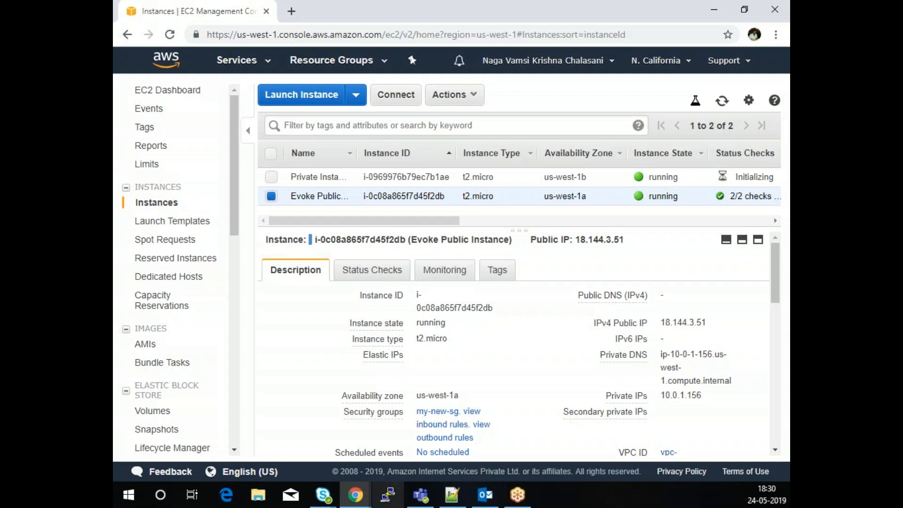
- Connect PuTTY to host 18.144.3.51 with the evoke-keypari-cali.ppk private key under SSH Auth
click(388, 495)
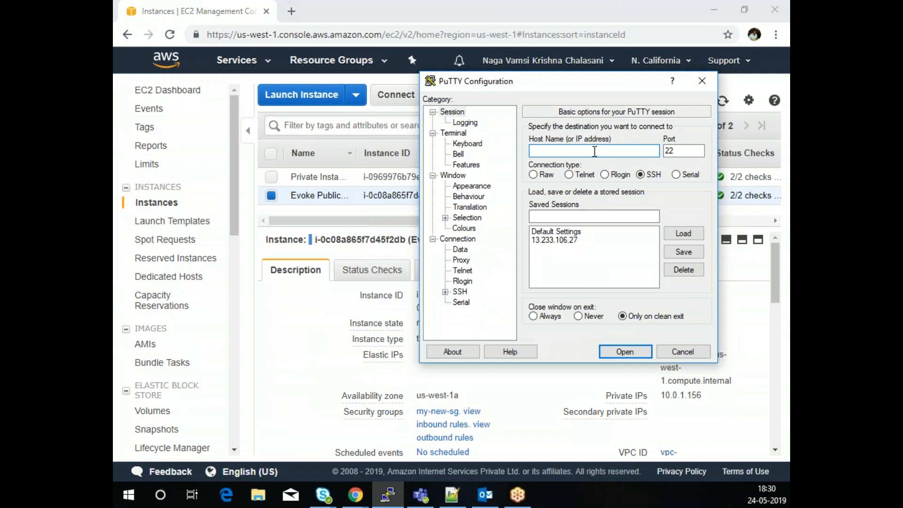
key(ctrl+v)
click(459, 293)
click(445, 292)
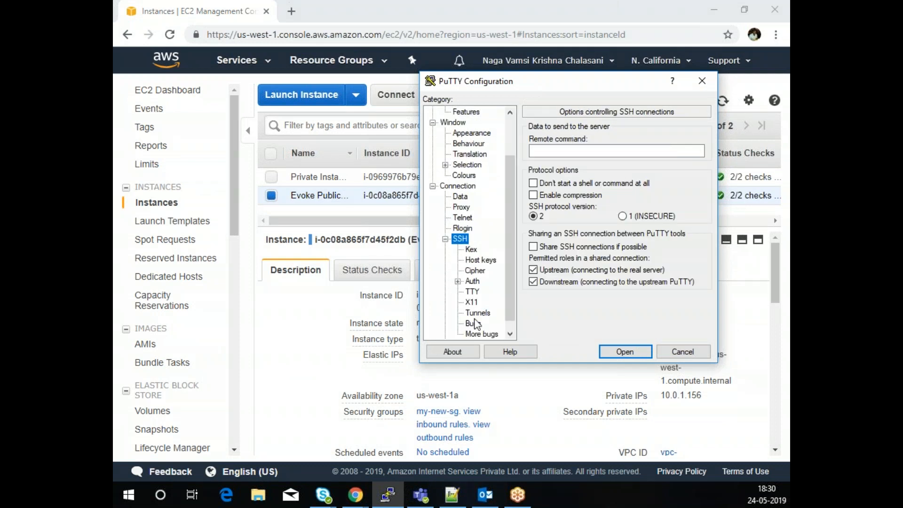
click(470, 283)
click(672, 267)
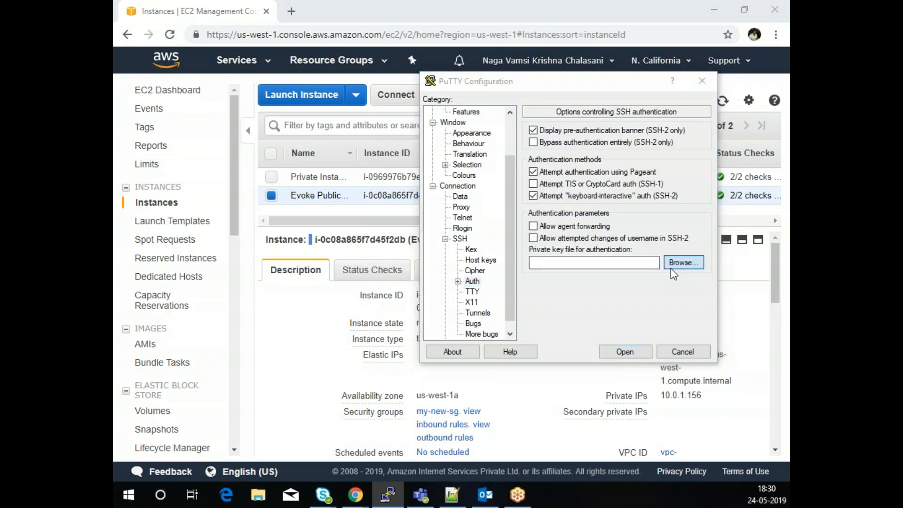
click(518, 225)
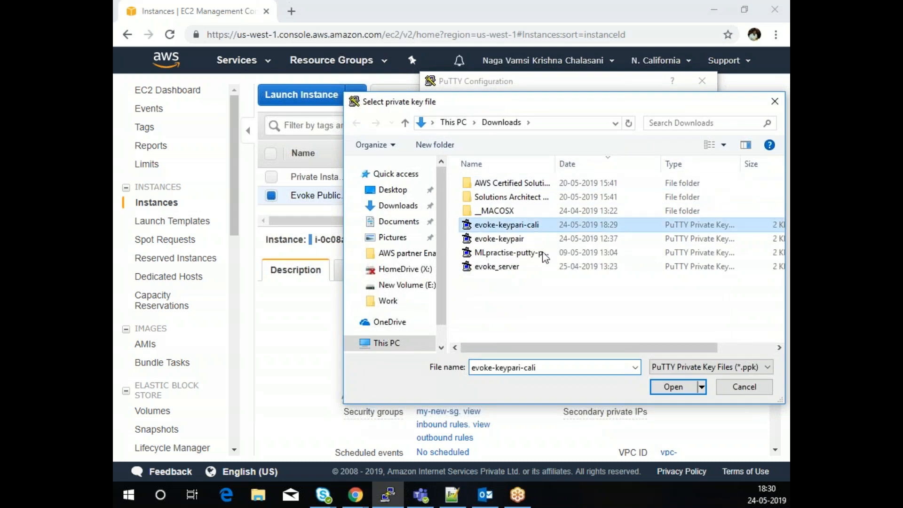
click(674, 386)
click(626, 354)
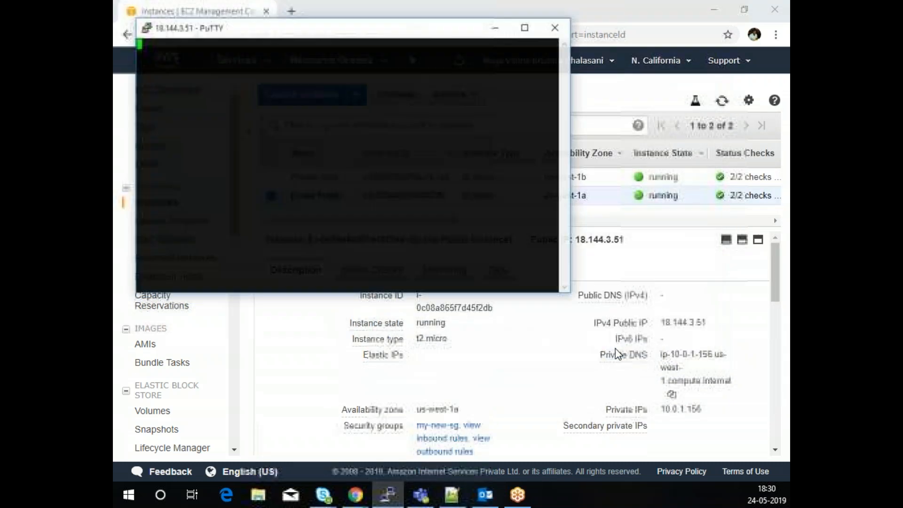
- Log in as ubuntu and run df -h, showing the 7.7G root volume 13% used
text(ubuntu)
key(Return)
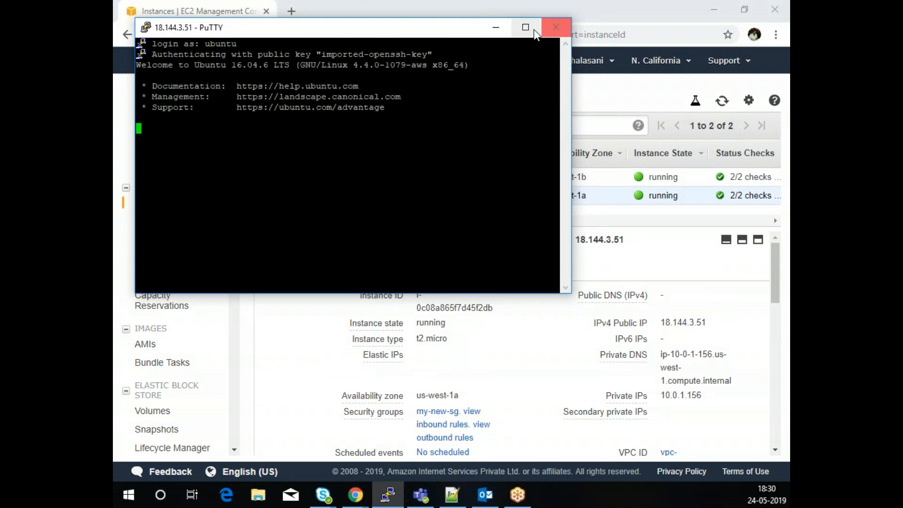
click(525, 27)
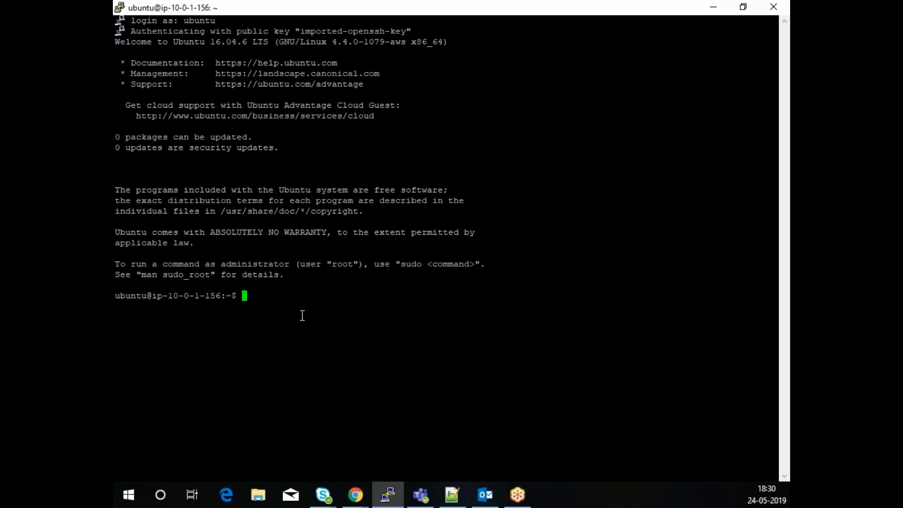
text(df -h)
key(Return)
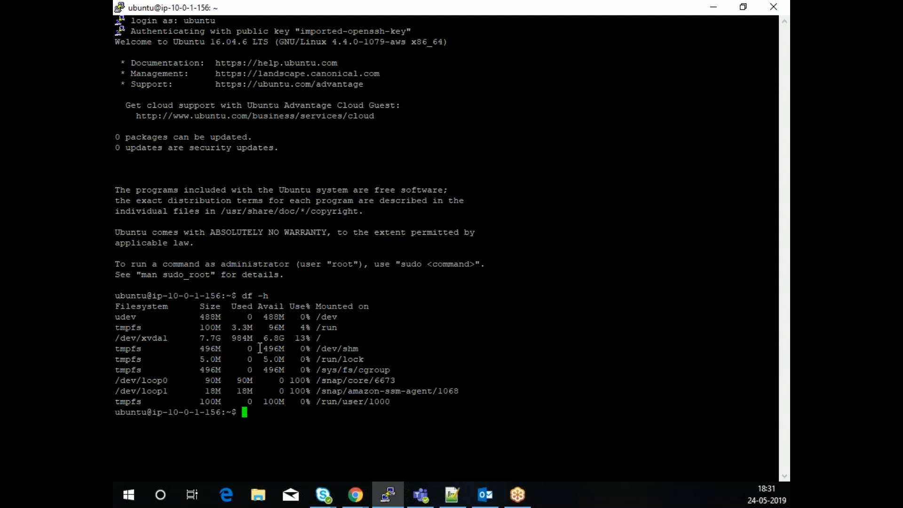
- Minimize the PuTTY terminal to bring back the EC2 Instances console
click(713, 7)
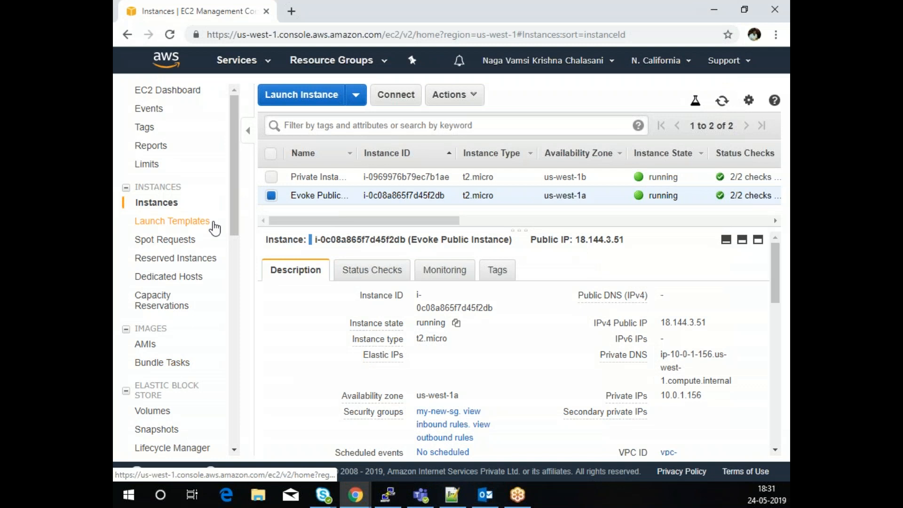
- Copy the Evoke Public Instance's public IP address
click(452, 97)
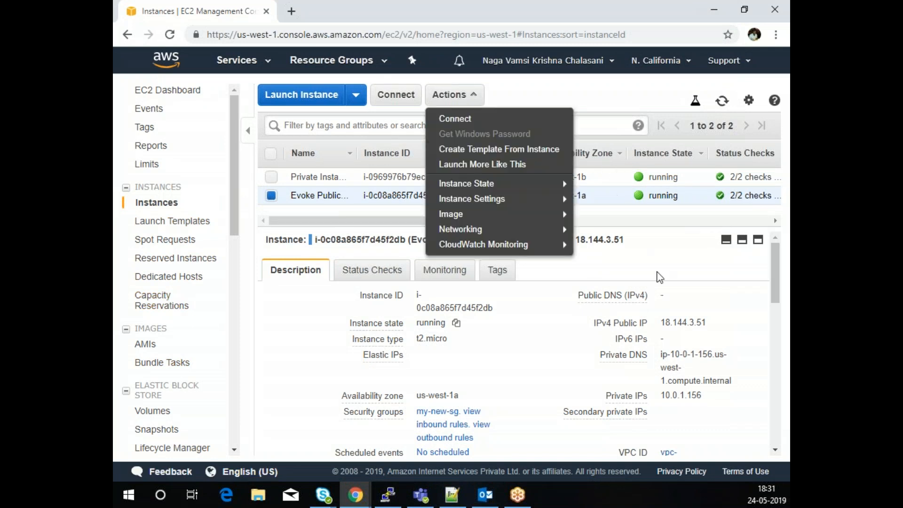
click(680, 273)
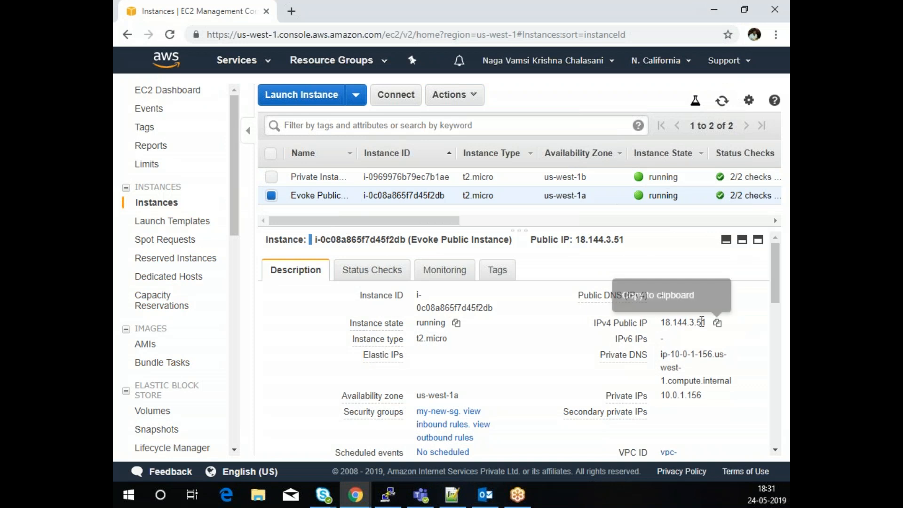
click(718, 323)
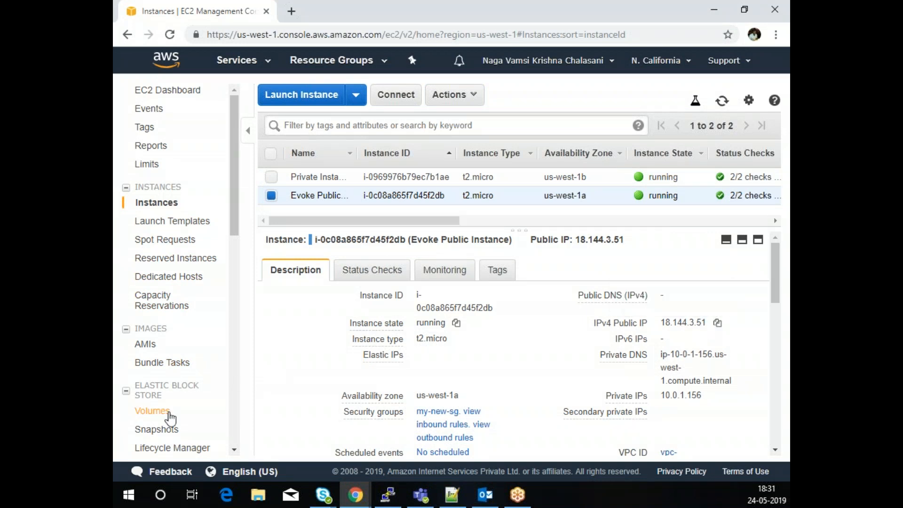
scroll(167, 417, down, 3)
- Allocate a new Elastic IP address, 13.56.208.131
click(164, 387)
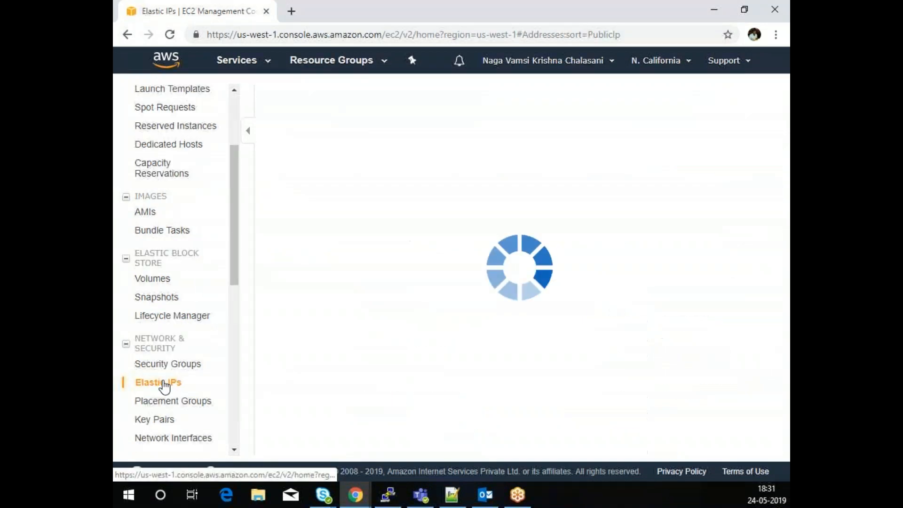
click(502, 211)
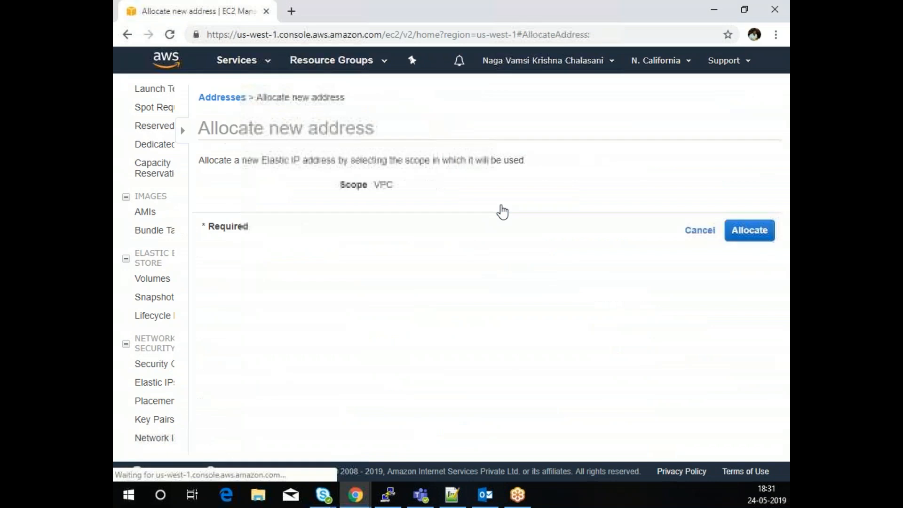
click(749, 231)
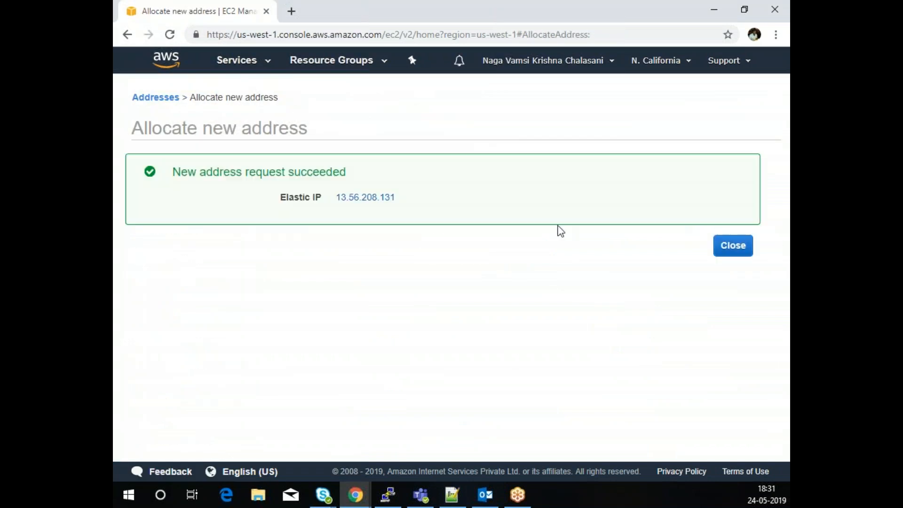
click(732, 245)
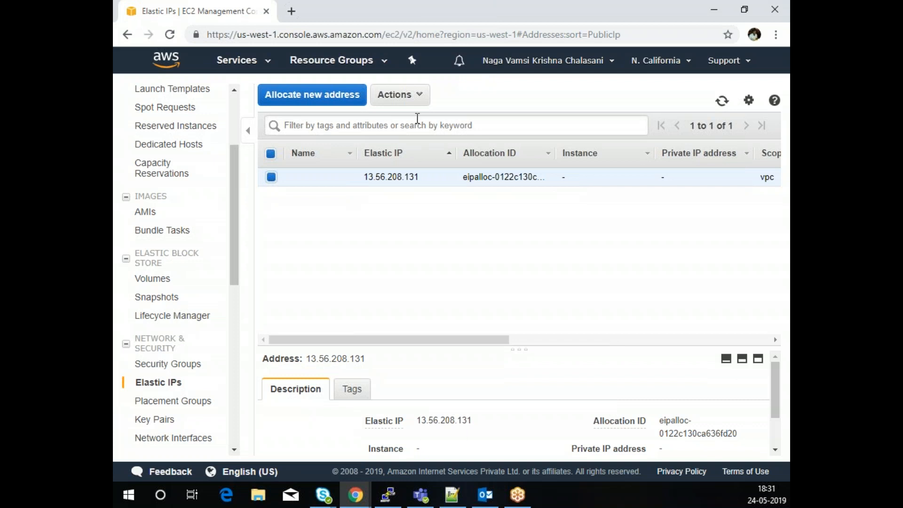
- Associate Elastic IP 13.56.208.131 with the Evoke Public Instance and return to Instances
click(414, 97)
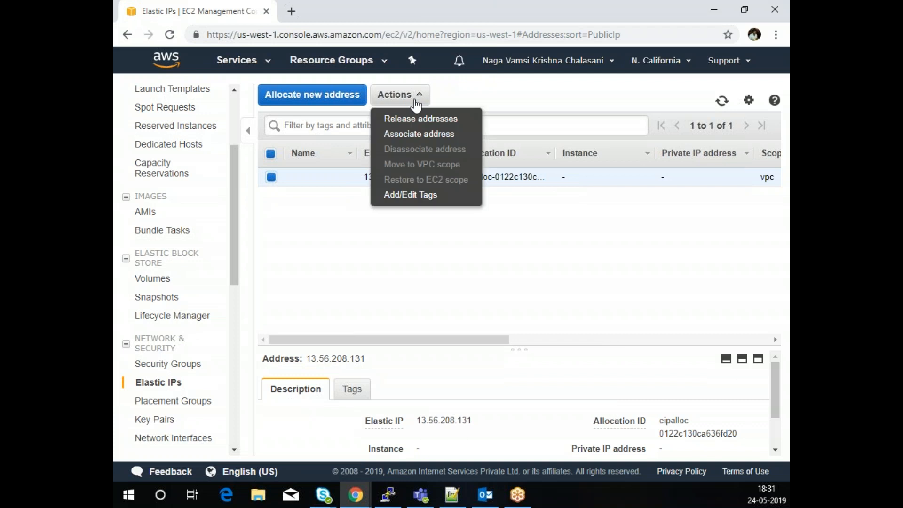
click(420, 135)
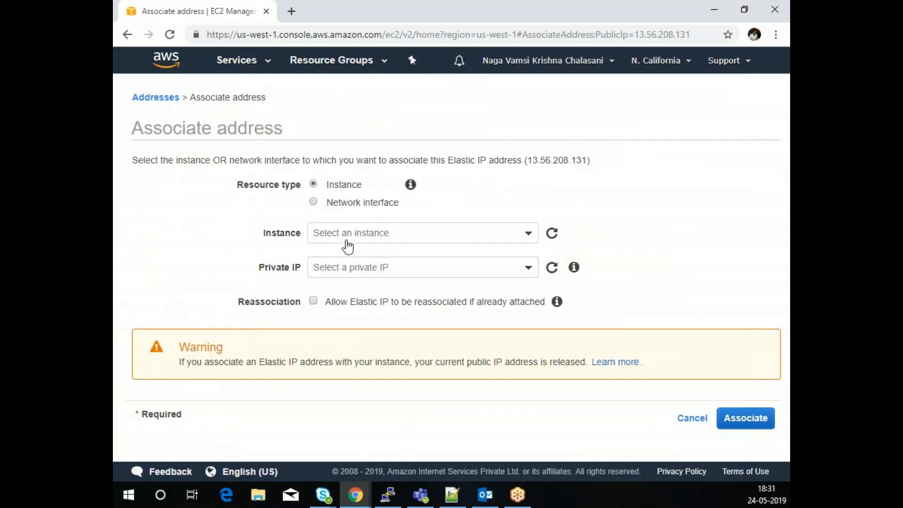
click(356, 233)
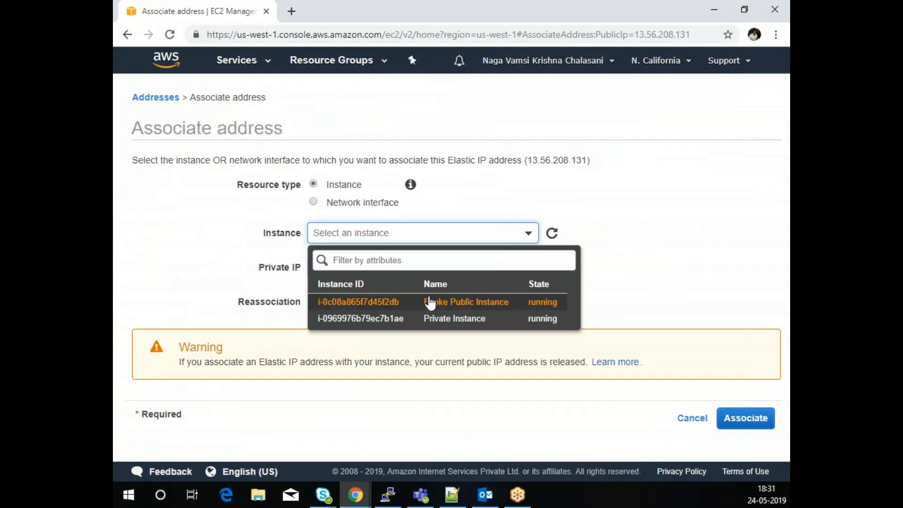
click(473, 306)
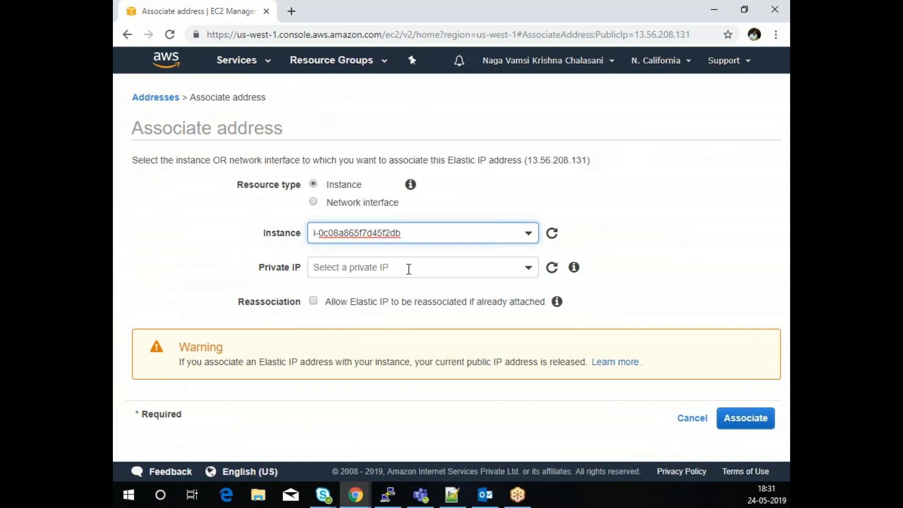
click(748, 418)
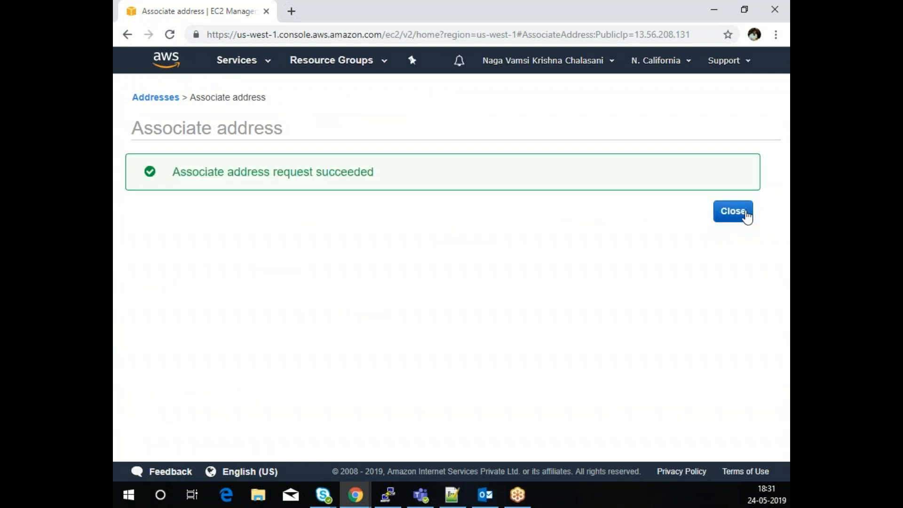
click(744, 218)
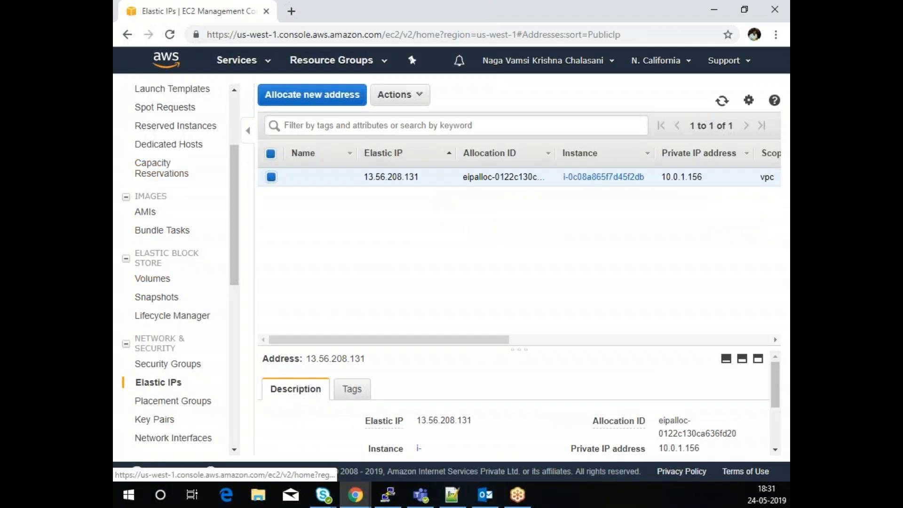
scroll(170, 221, up, 3)
click(160, 202)
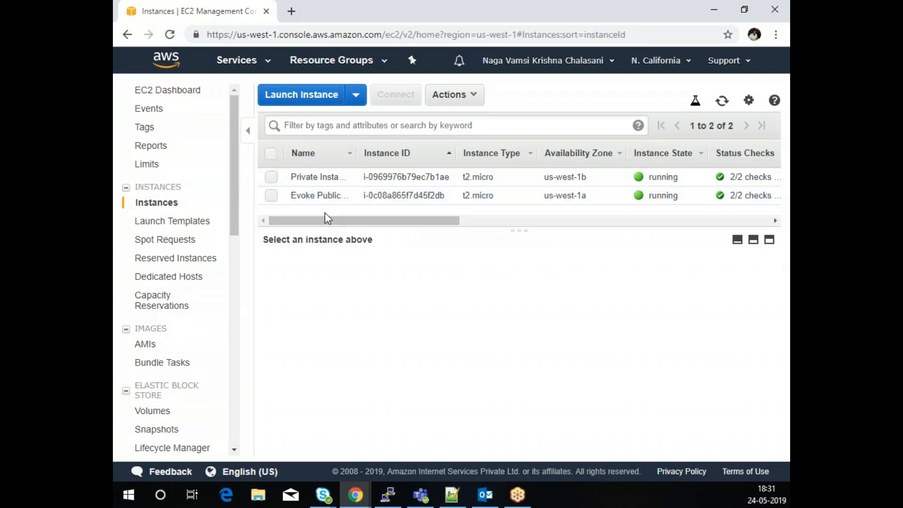
- Stop the Evoke Public Instance and refresh the list to show it stopping
click(271, 198)
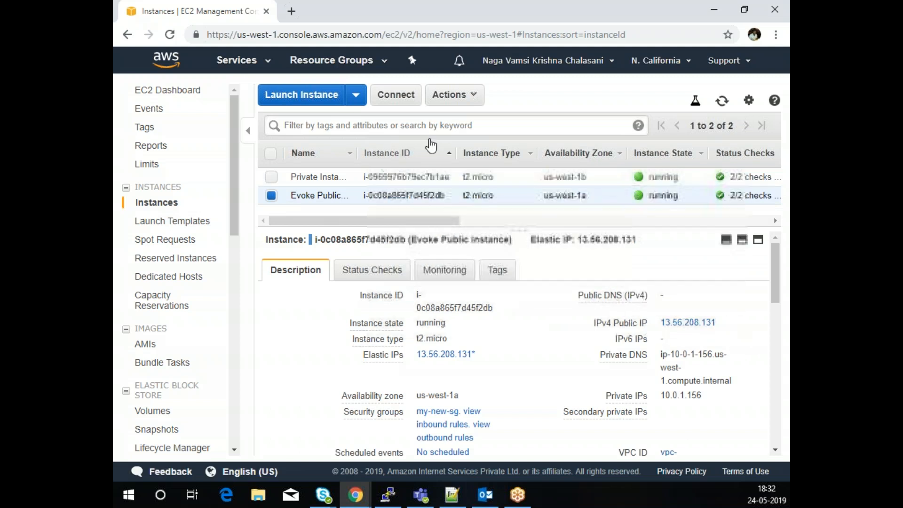
click(451, 95)
mouse_move(490, 187)
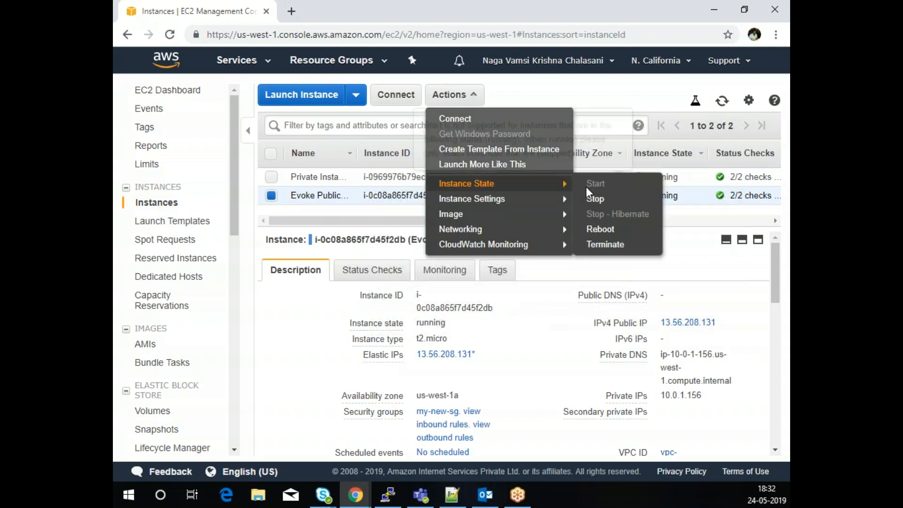
click(605, 199)
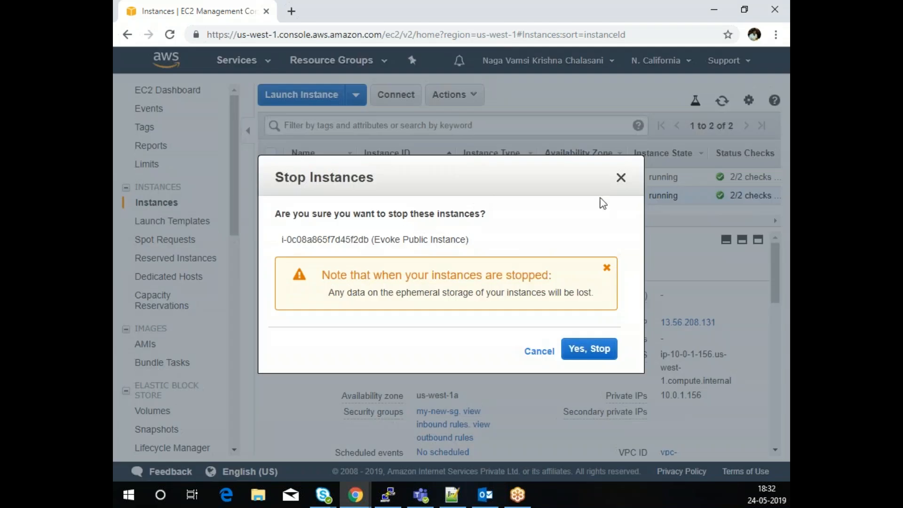
click(588, 354)
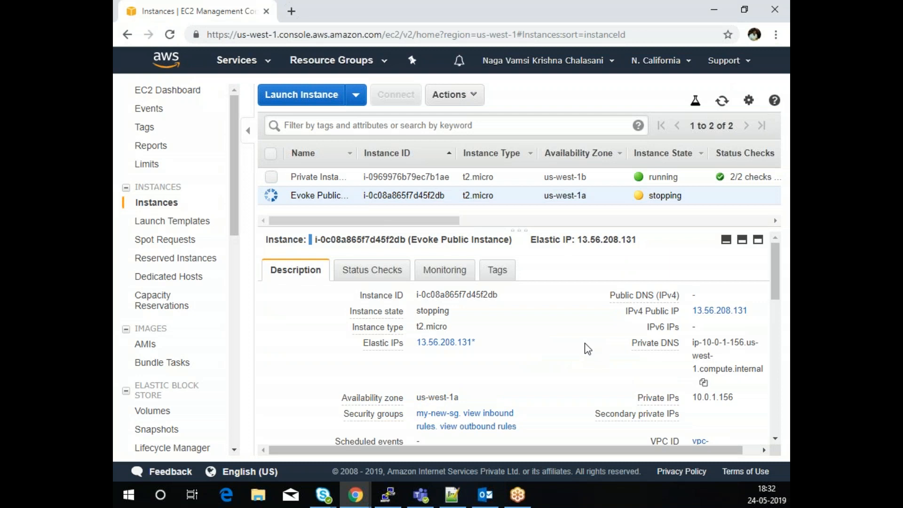
click(723, 103)
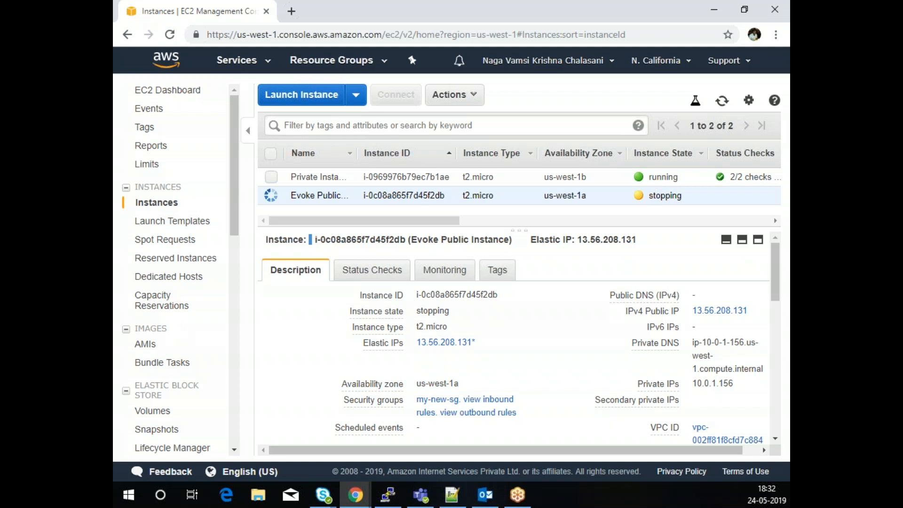
- Select the Evoke Public Instance's 8 GiB volume and start a detach, then cancel it
click(154, 413)
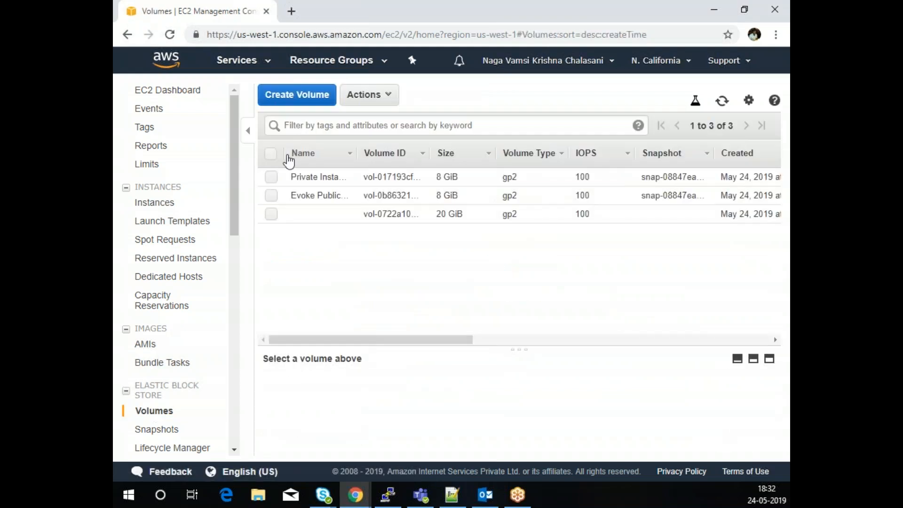
click(272, 194)
drag(518, 347, 526, 250)
drag(424, 243, 306, 245)
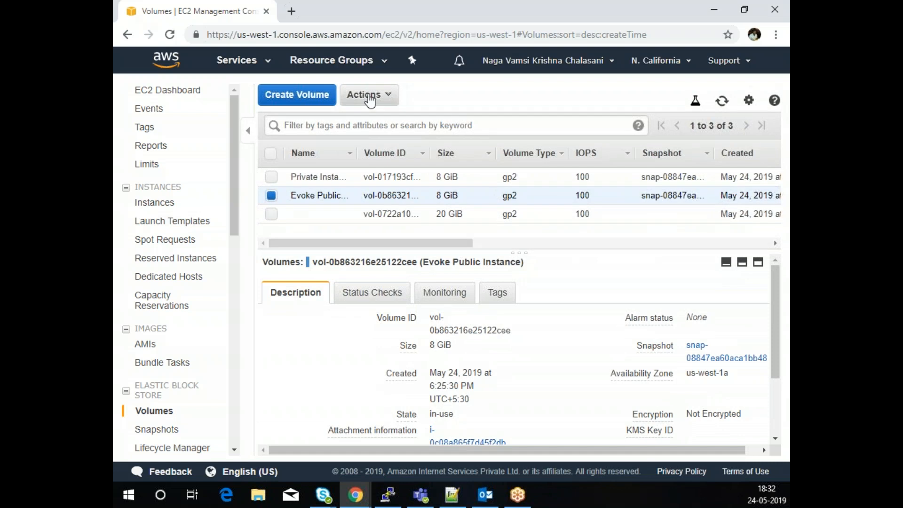
click(371, 99)
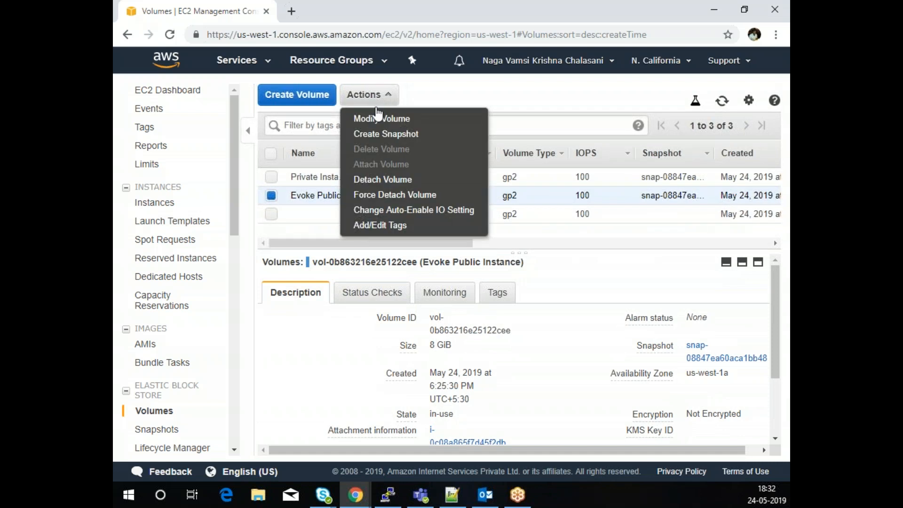
click(387, 181)
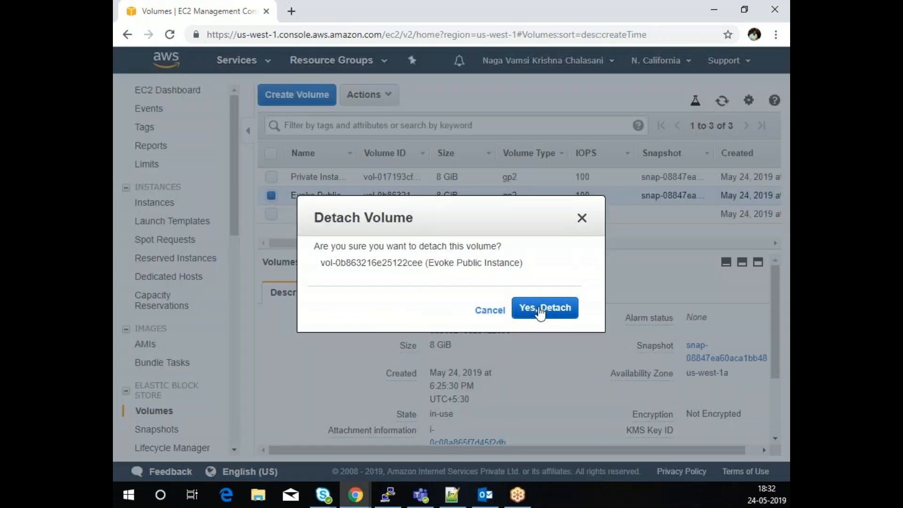
click(489, 311)
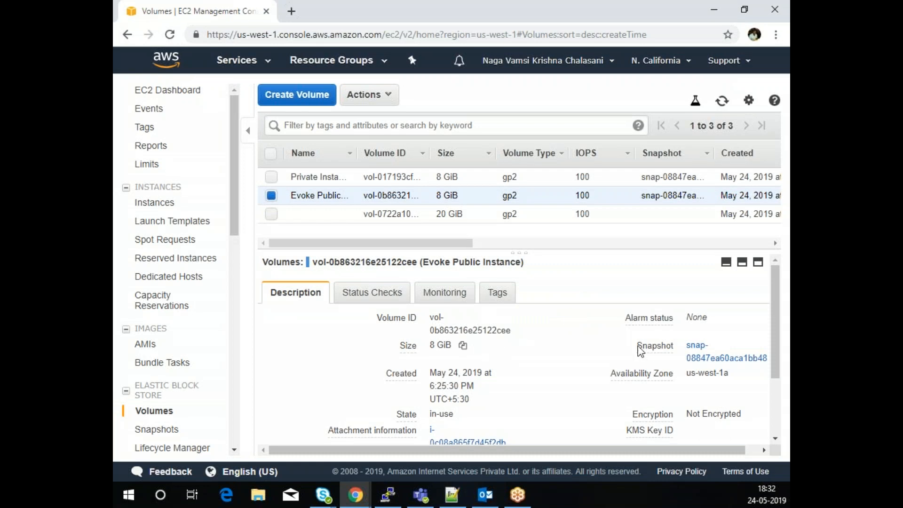
- Detach the 8 GiB volume and refresh so it shows as available
mouse_move(735, 388)
click(386, 99)
click(385, 181)
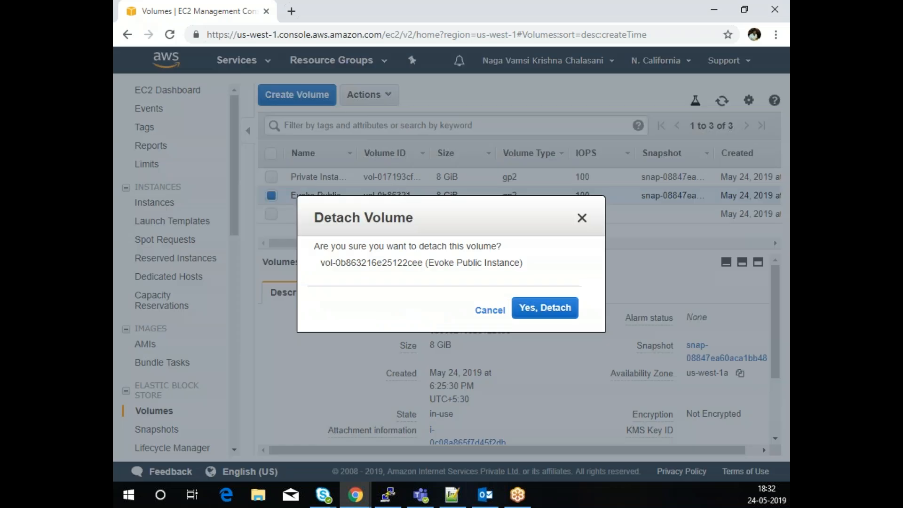
click(543, 312)
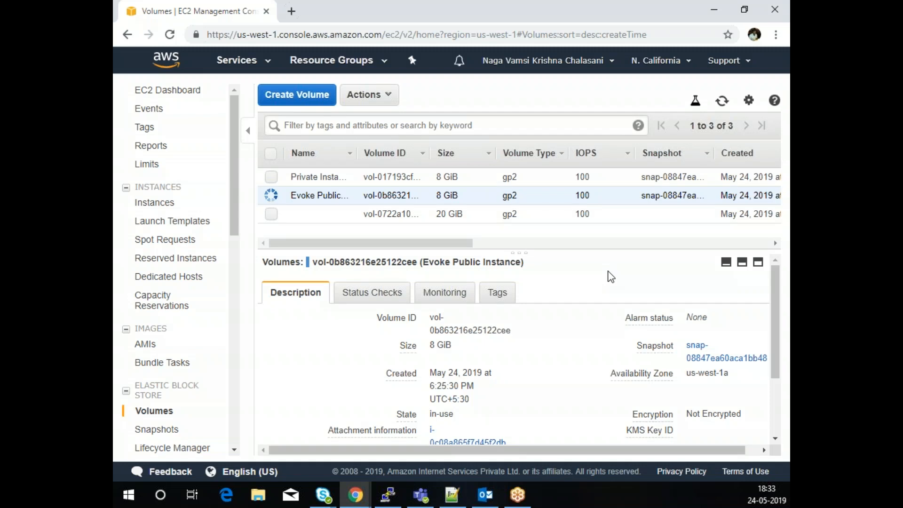
drag(440, 248, 612, 250)
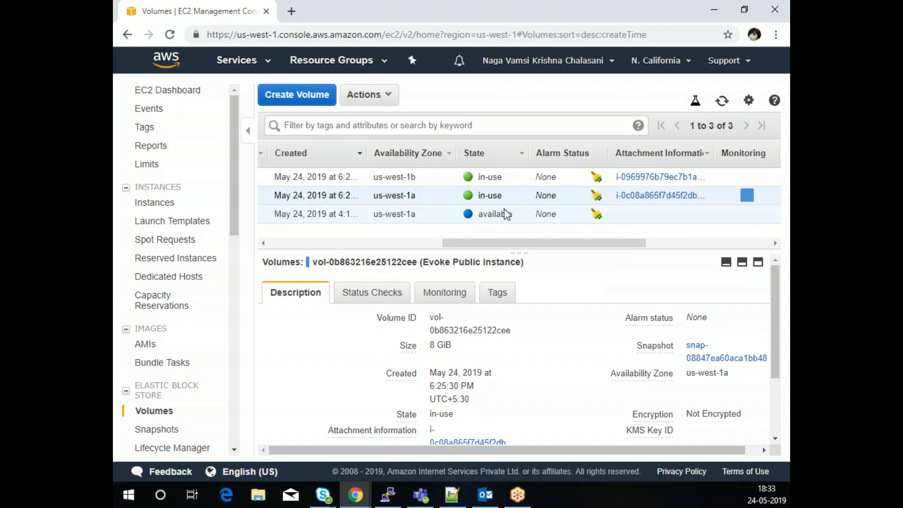
click(723, 100)
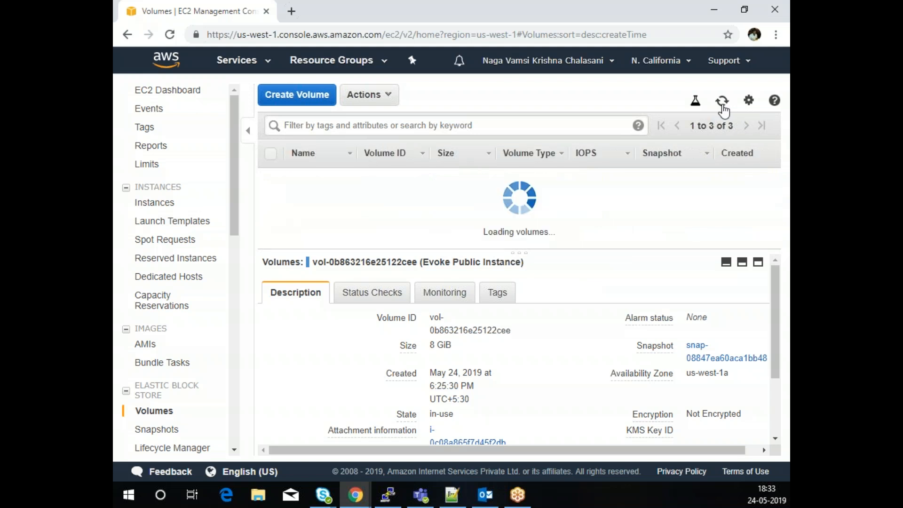
drag(459, 248, 346, 223)
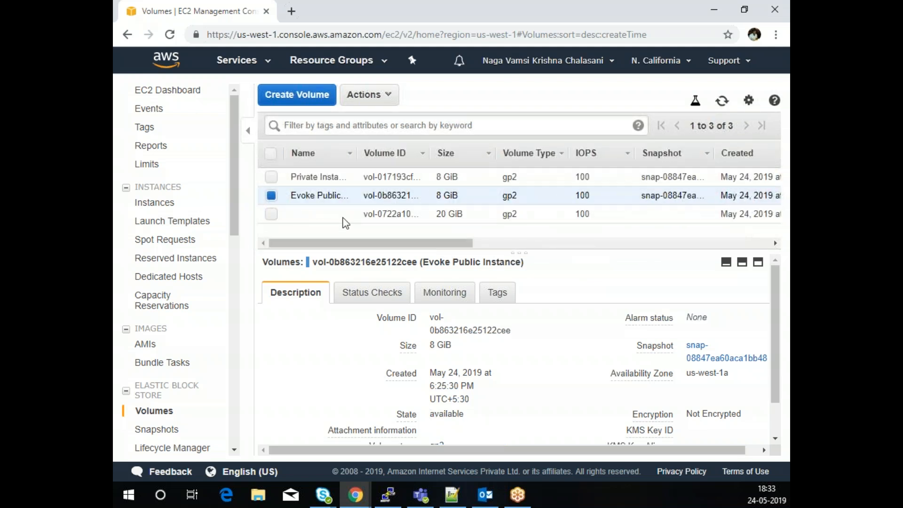
- Snapshot the Evoke Public volume with the description 'root-volume-modification'
click(380, 96)
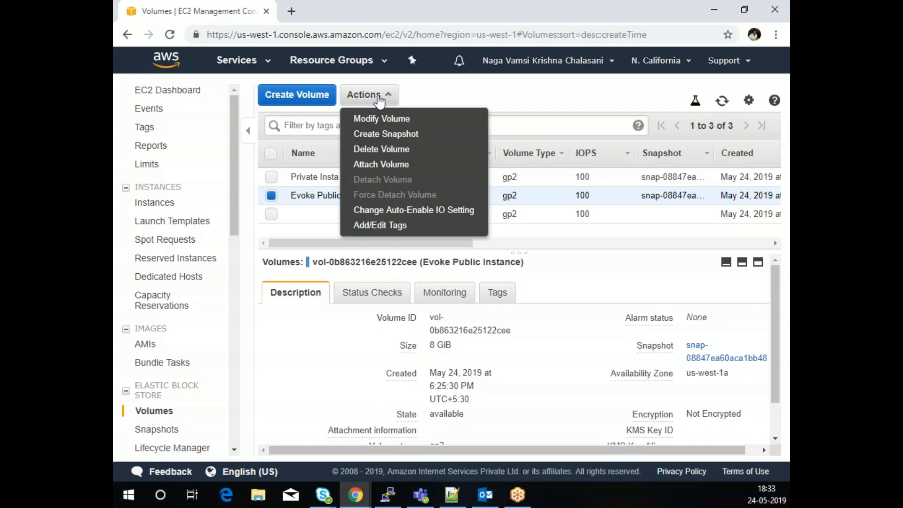
click(392, 134)
click(382, 209)
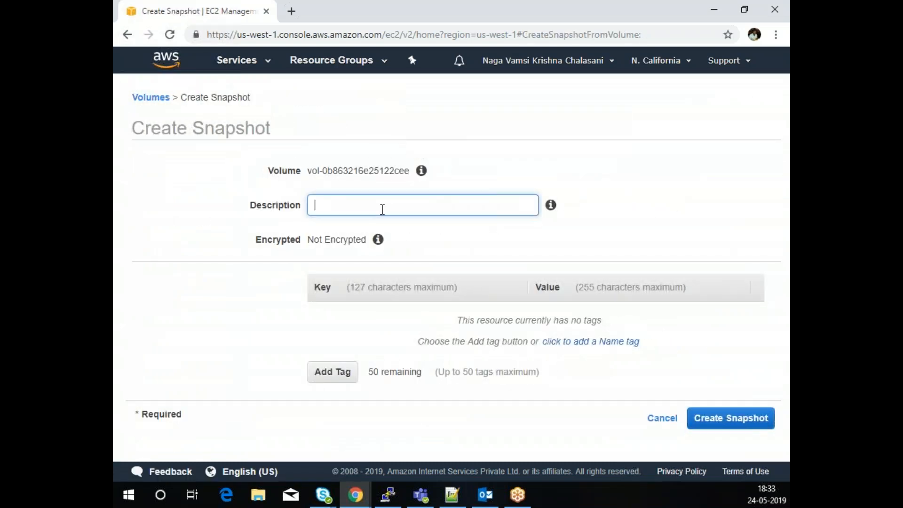
text(rppo)
text(-volume-modification)
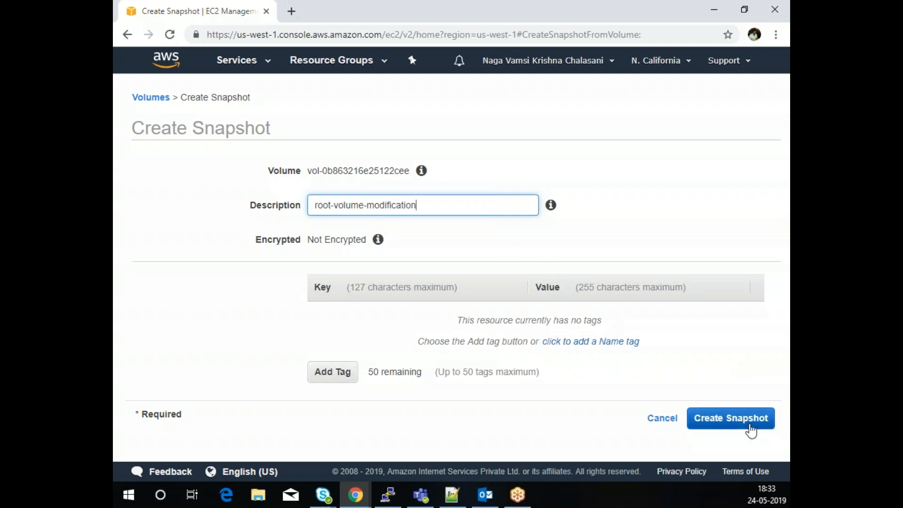
click(733, 423)
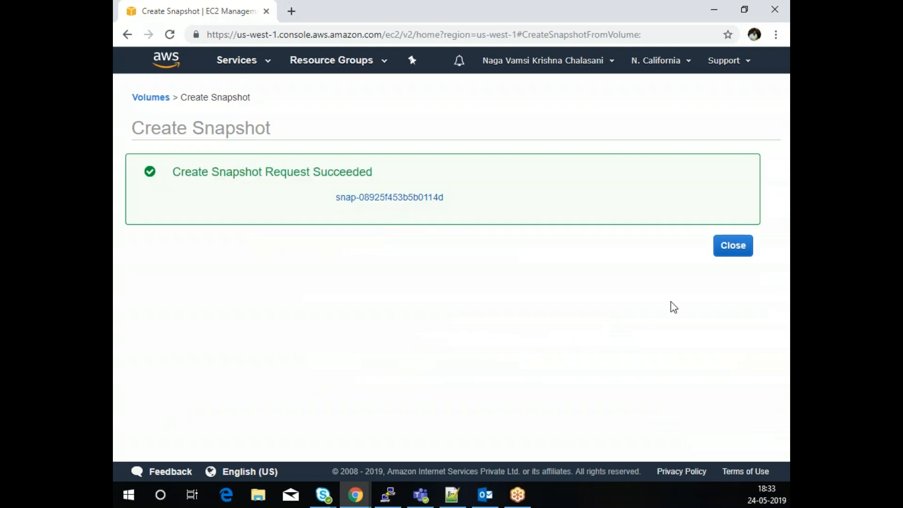
click(741, 246)
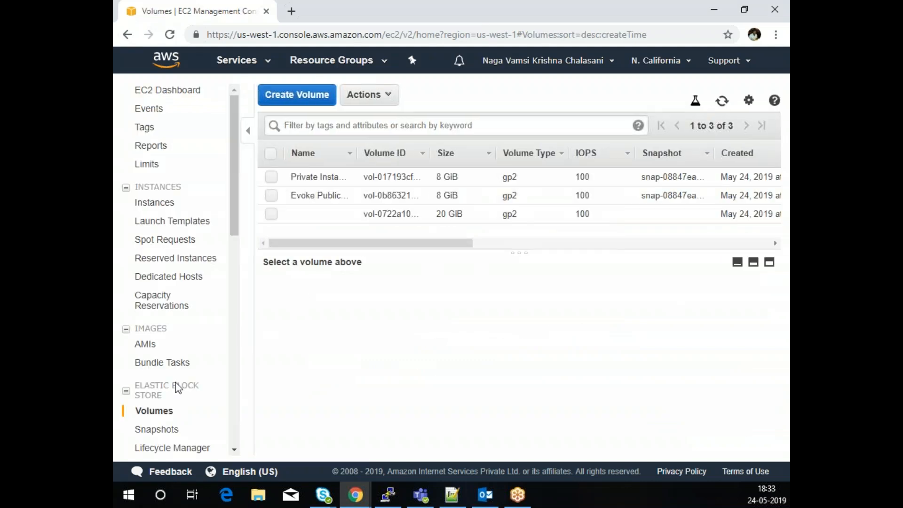
- Refresh the Snapshots list until root-volume-modification reads completed at 100%
click(158, 433)
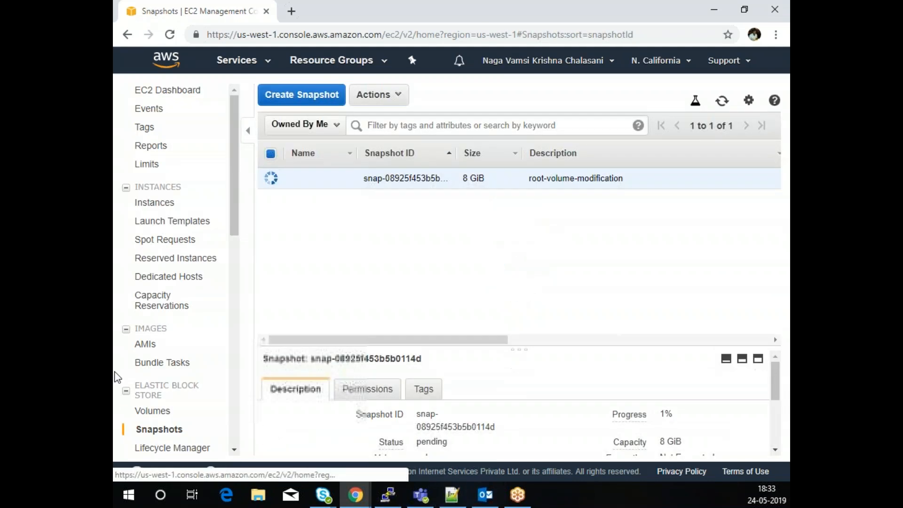
click(723, 100)
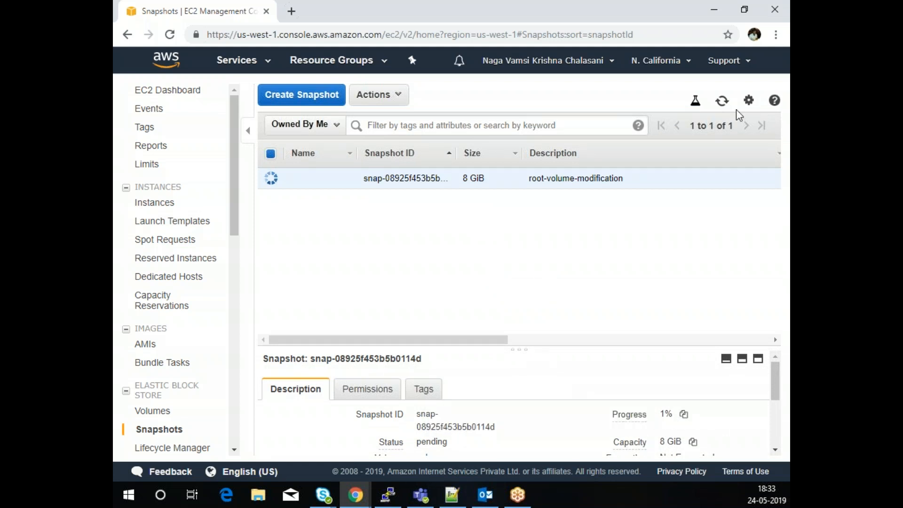
click(722, 101)
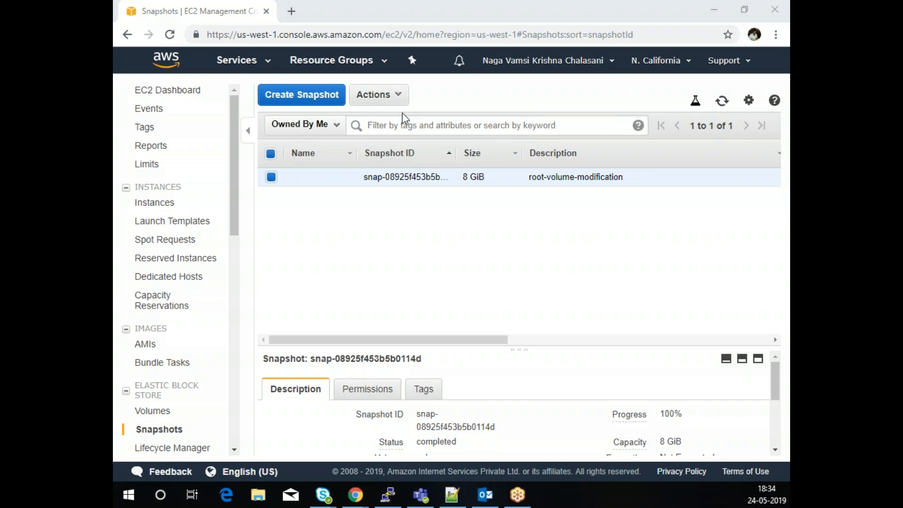
- Create a 30 GiB gp2 volume from the root-volume-modification snapshot, then go to Volumes
click(383, 98)
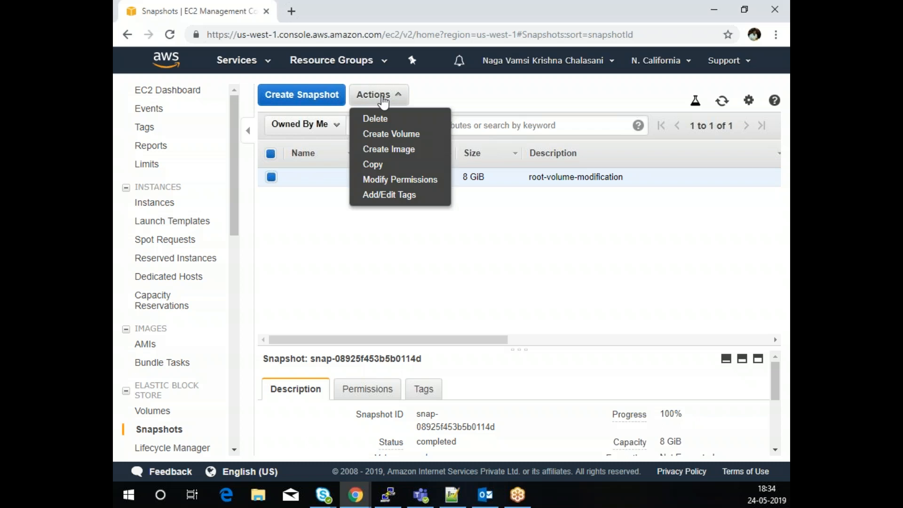
click(390, 135)
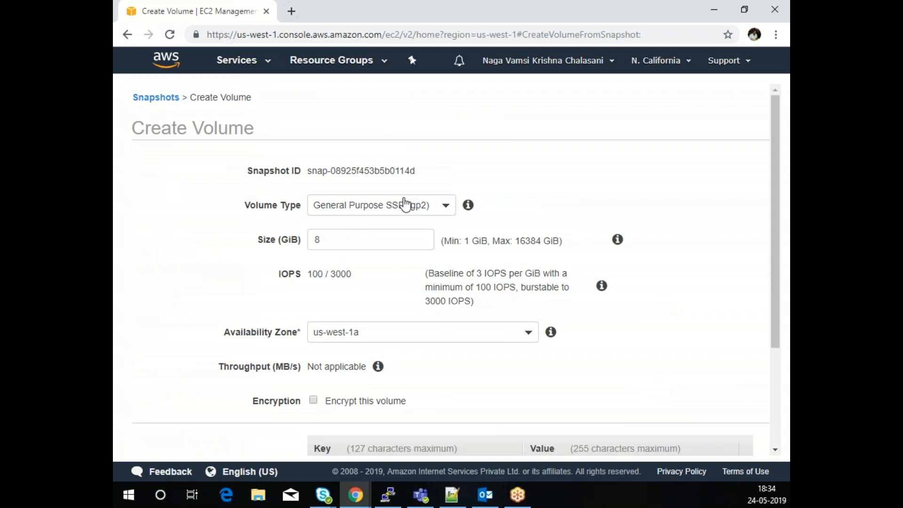
double_click(353, 245)
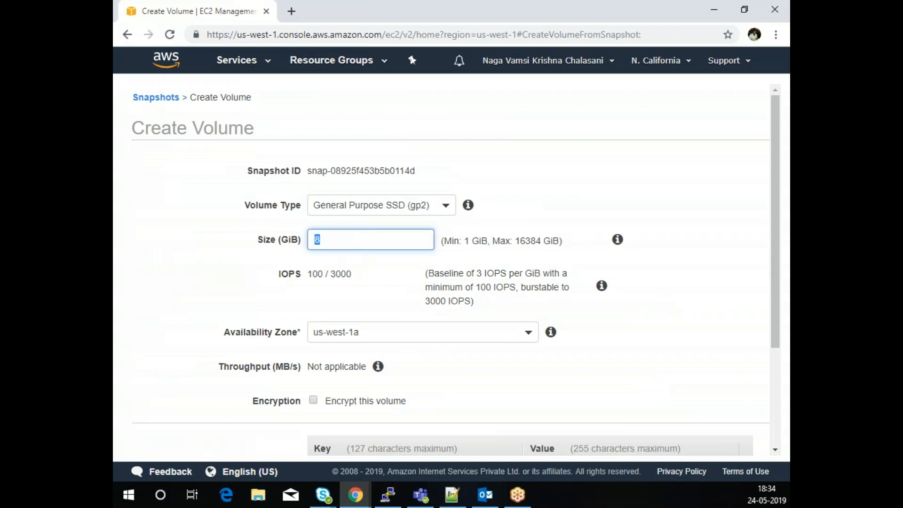
text(30)
scroll(455, 348, down, 1)
scroll(454, 348, down, 2)
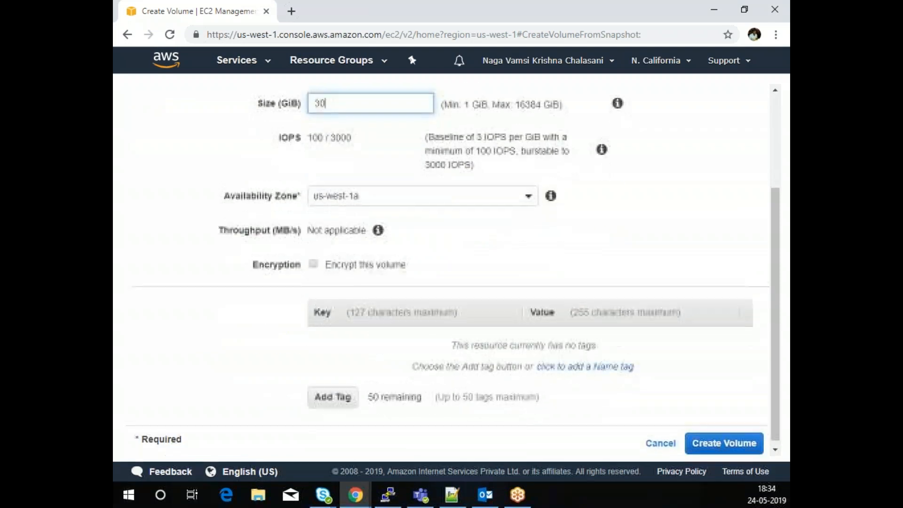
click(723, 439)
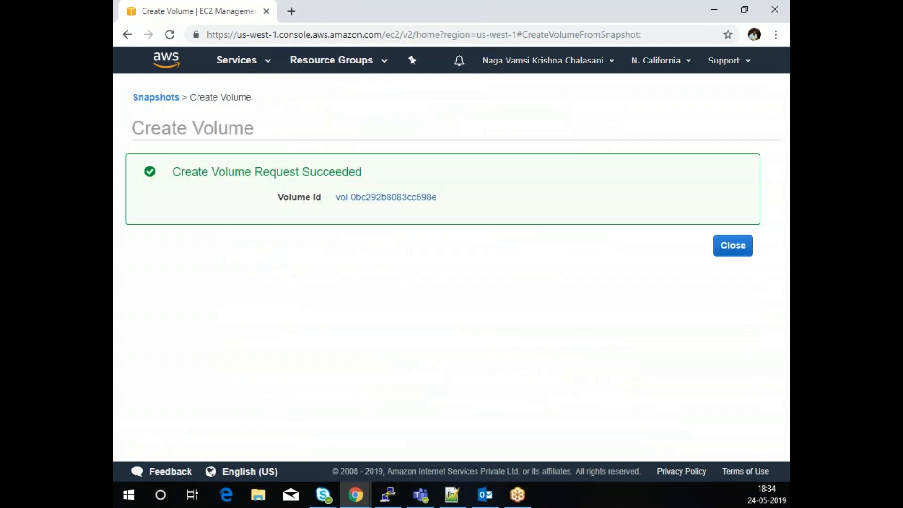
click(732, 245)
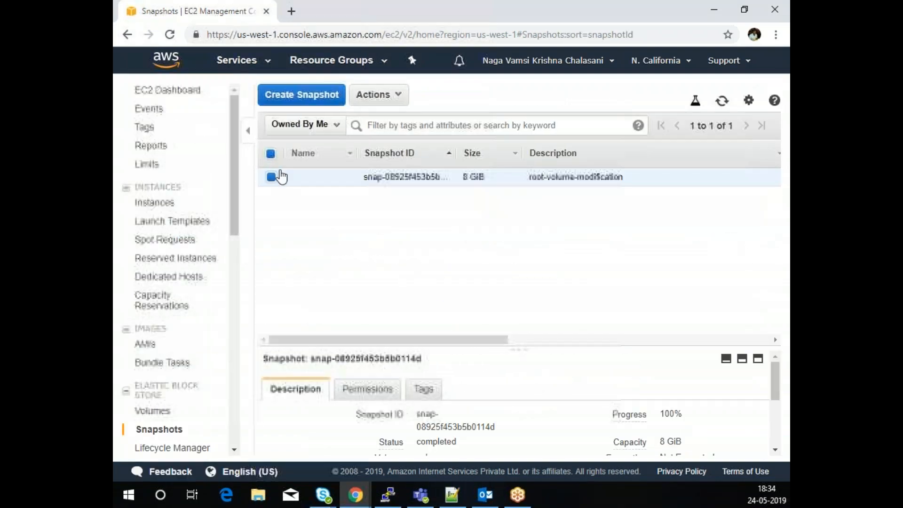
click(147, 414)
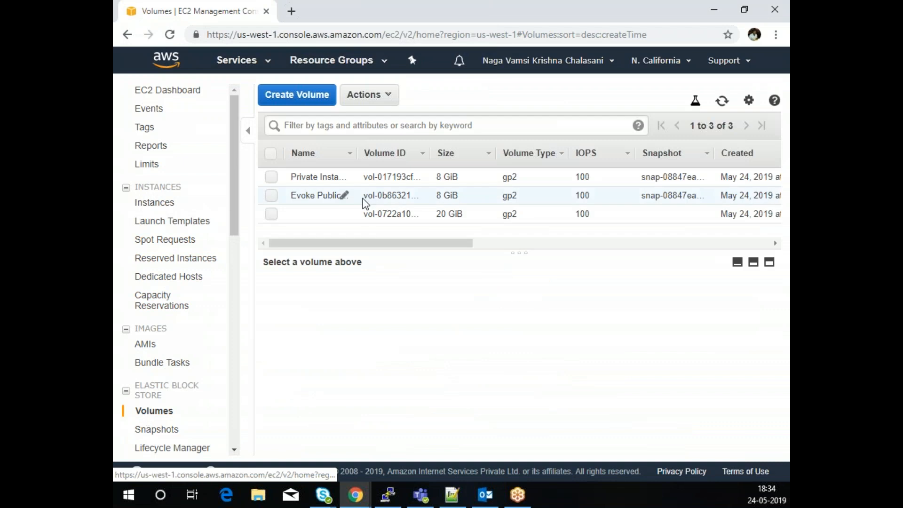
- Attach the new 30 GiB volume to the Evoke Public Instance as device /dev/xvda
click(724, 104)
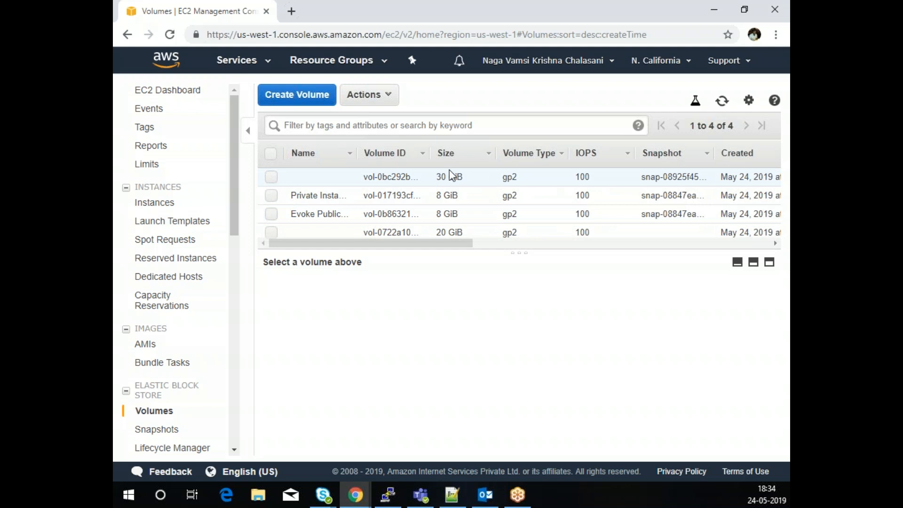
click(271, 177)
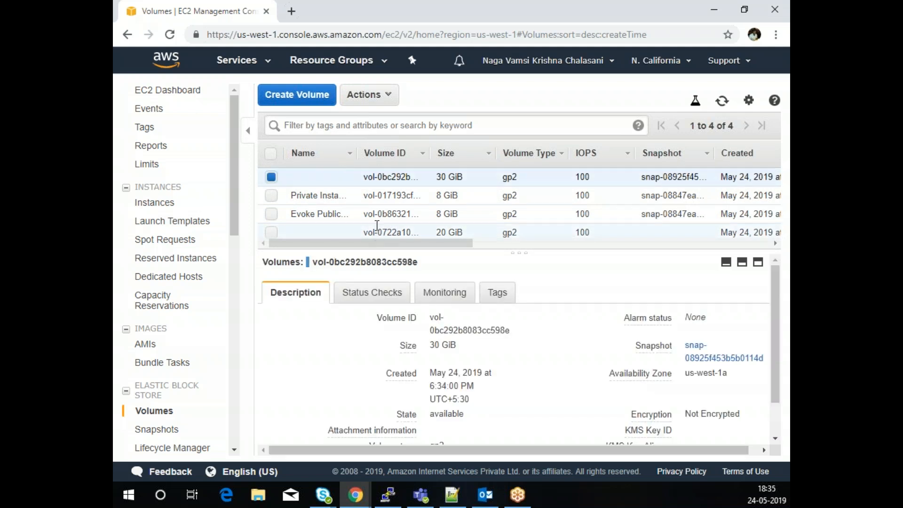
drag(419, 243, 386, 264)
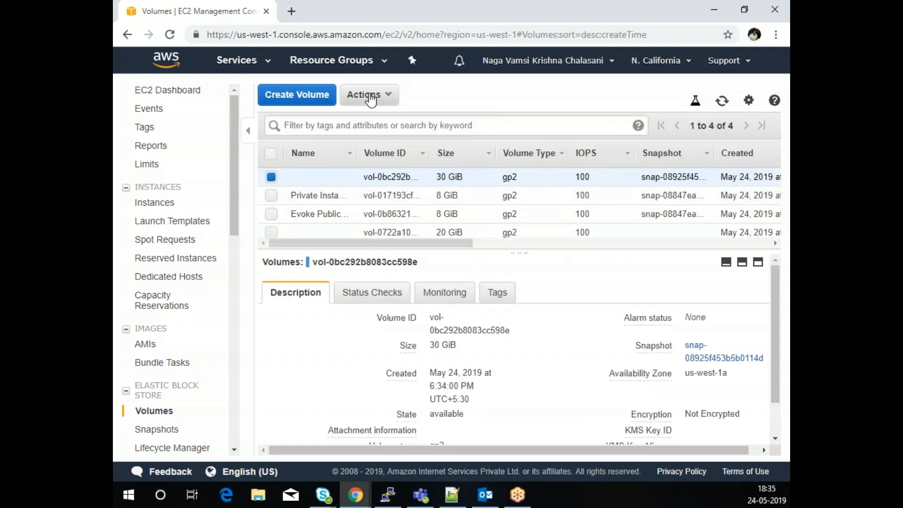
click(370, 96)
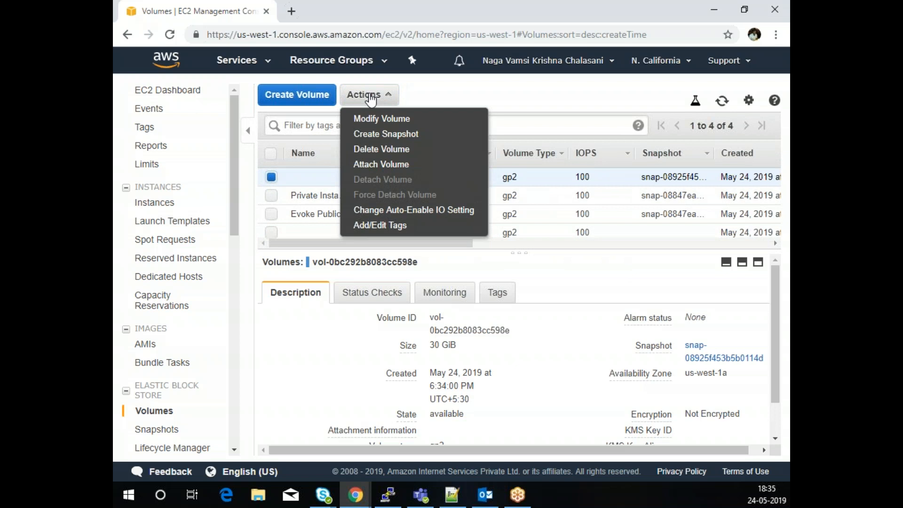
click(381, 167)
click(385, 256)
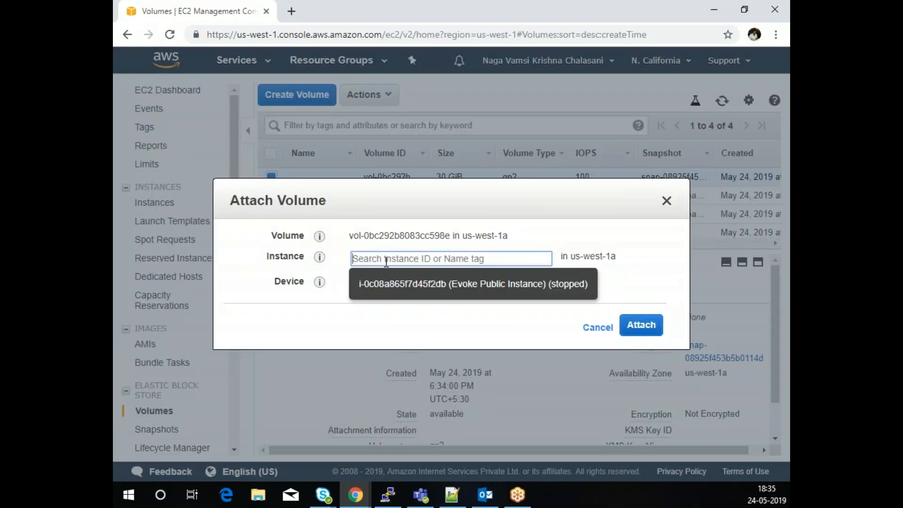
click(440, 281)
click(409, 283)
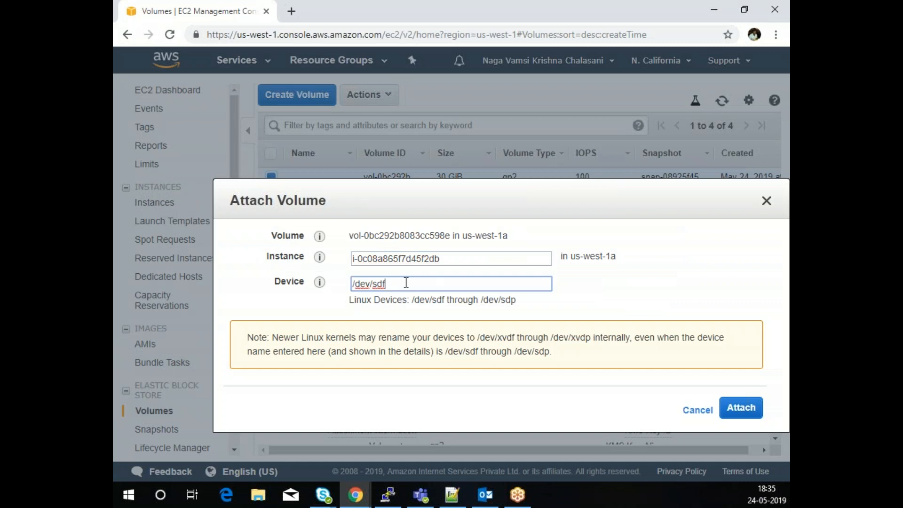
key(BackSpace)
key(BackSpace)
text(xvda)
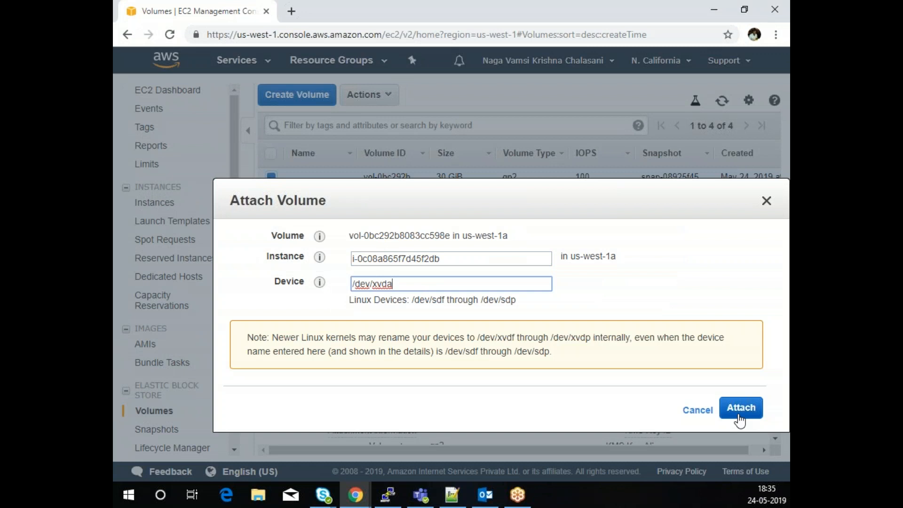
click(740, 417)
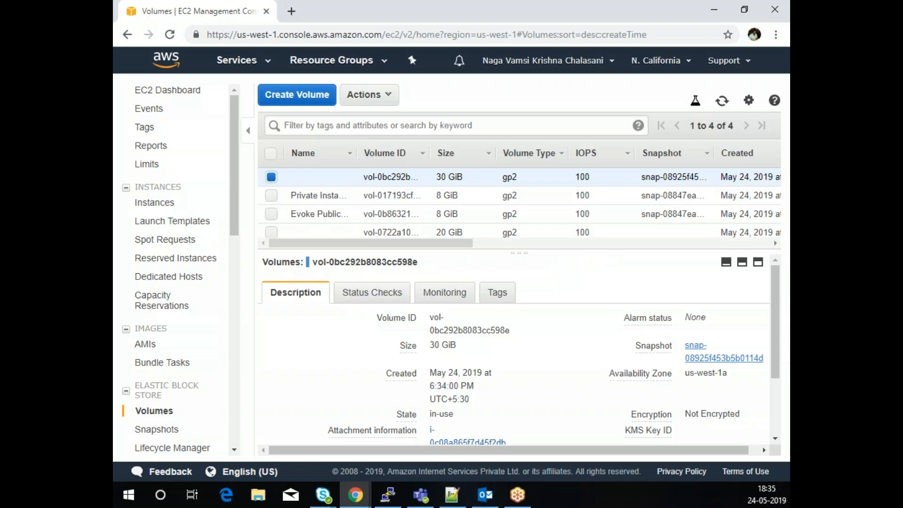
drag(424, 244, 204, 258)
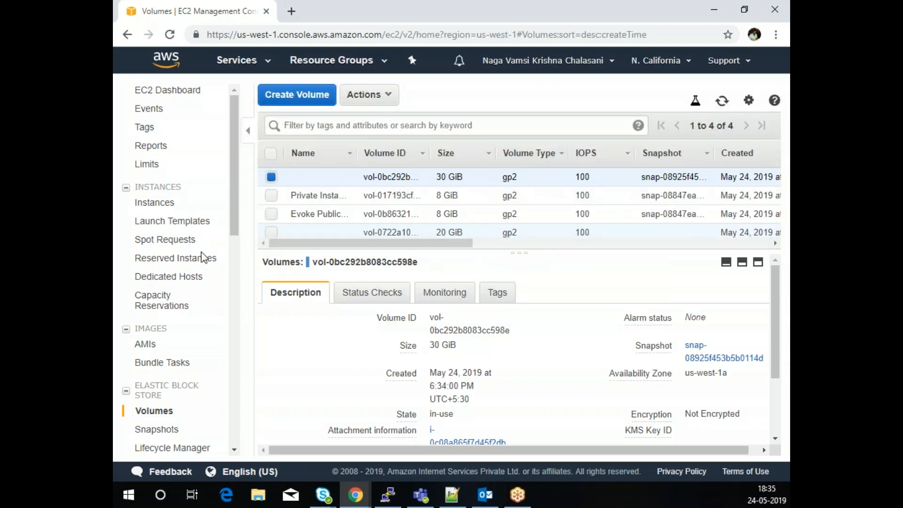
click(157, 202)
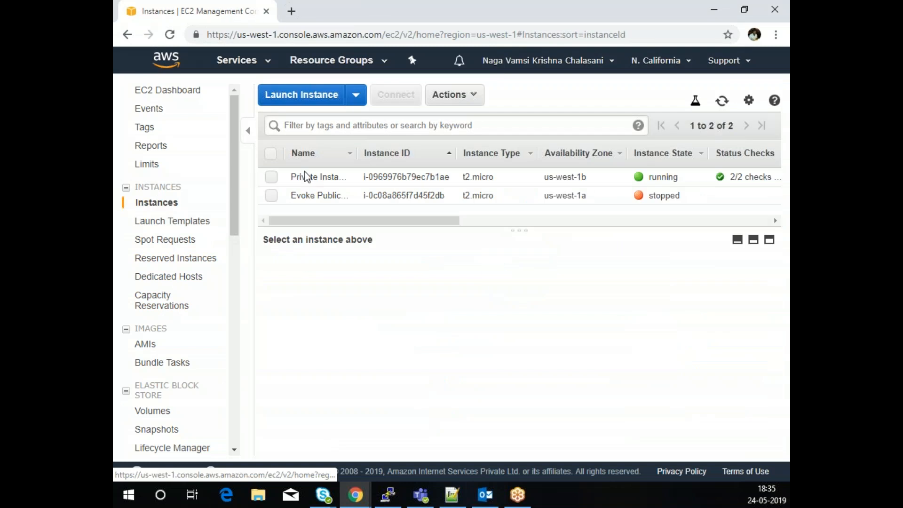
click(271, 196)
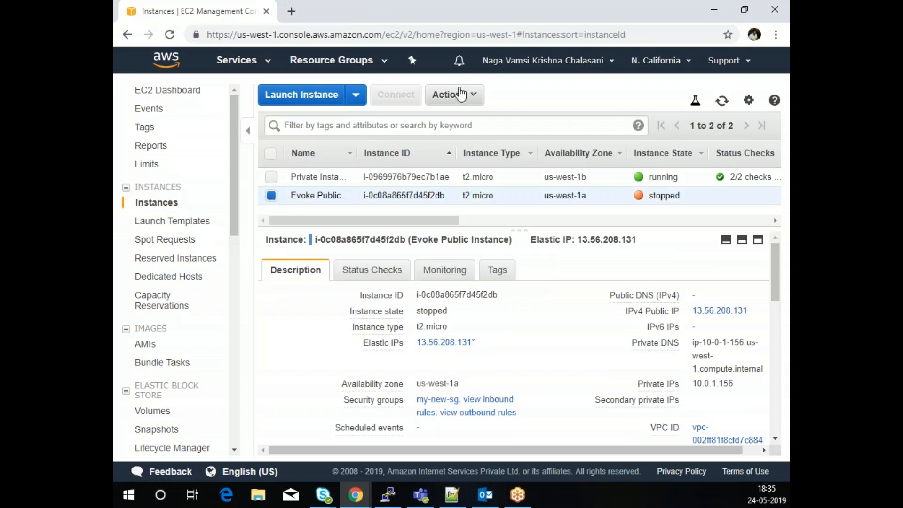
click(454, 95)
mouse_move(487, 185)
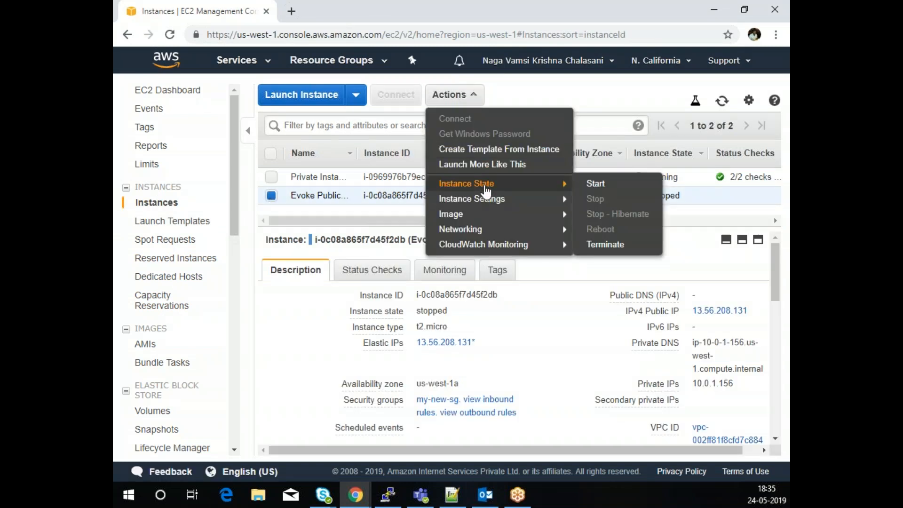
click(596, 184)
click(556, 315)
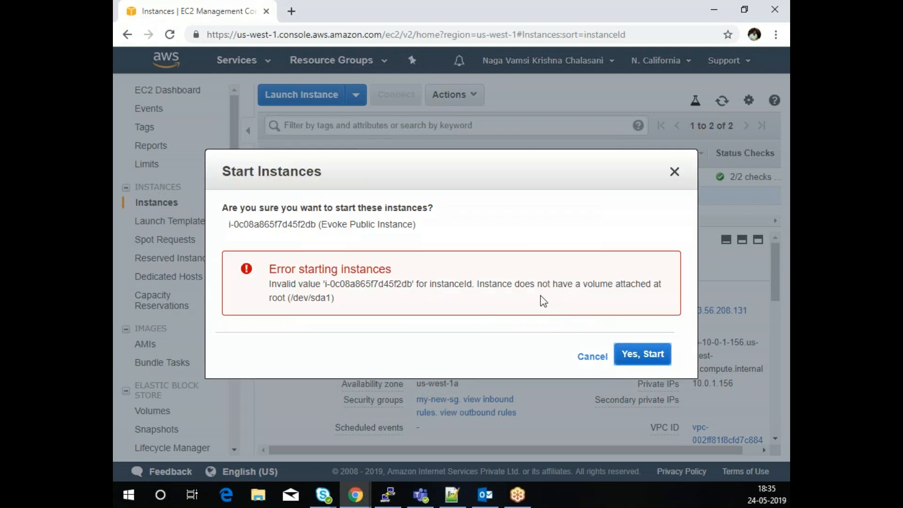
click(648, 354)
click(592, 358)
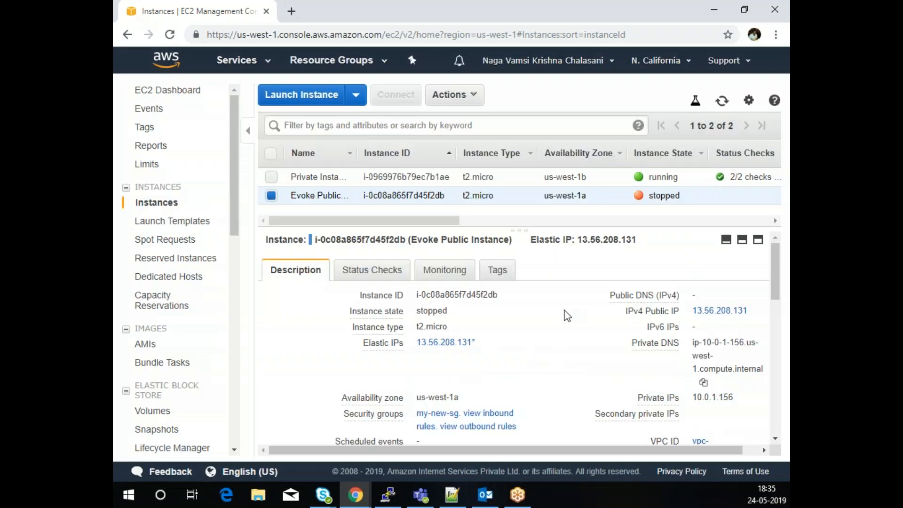
- Detach the 30 GiB volume from the Evoke Public Instance so it reads available
click(160, 412)
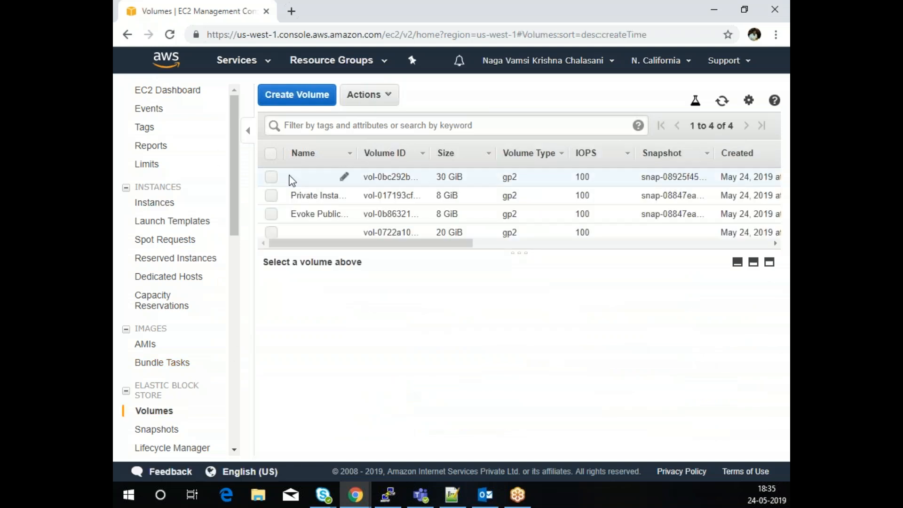
drag(386, 244, 343, 250)
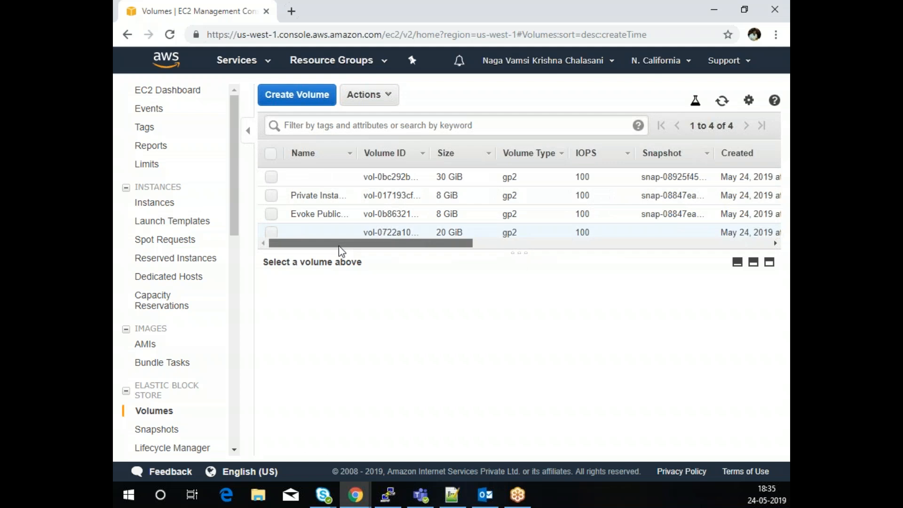
click(272, 179)
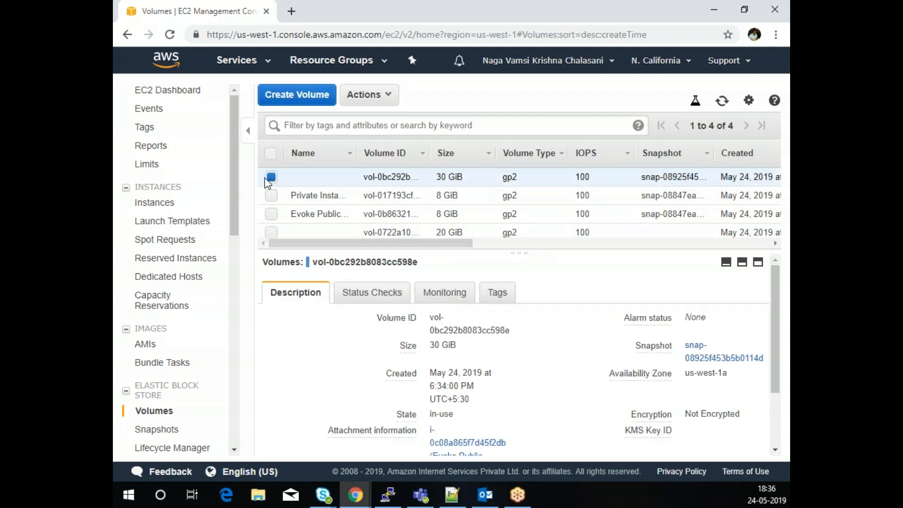
click(369, 95)
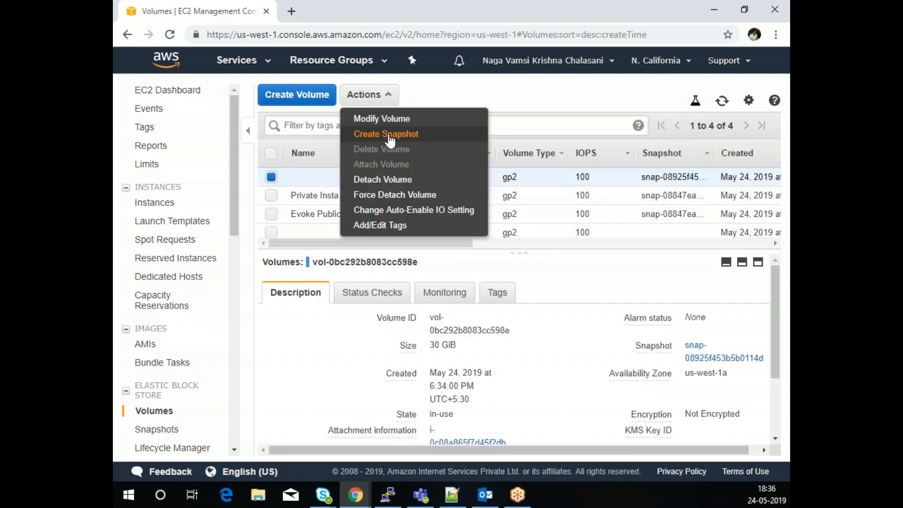
click(399, 182)
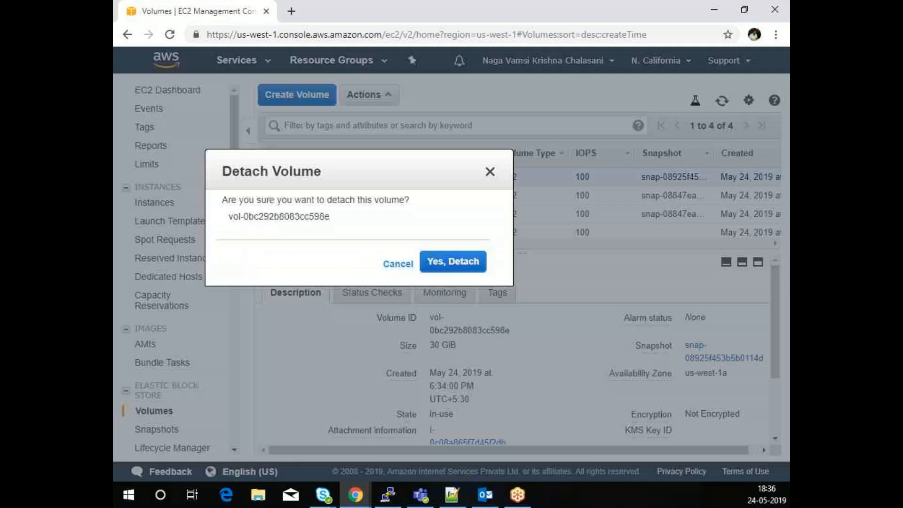
click(545, 309)
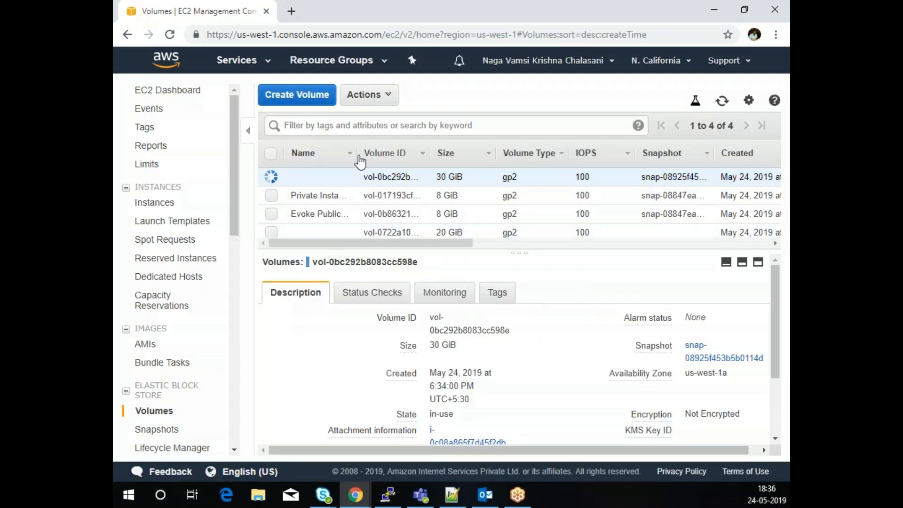
click(385, 96)
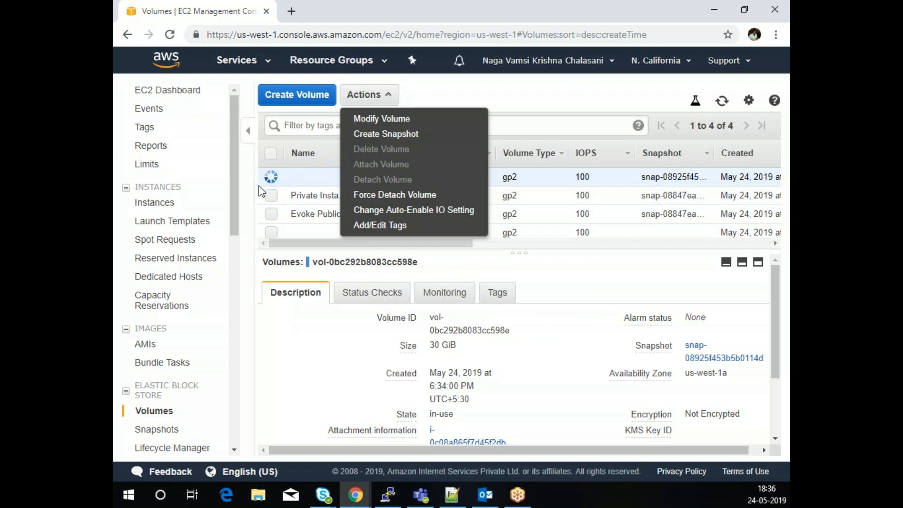
click(512, 94)
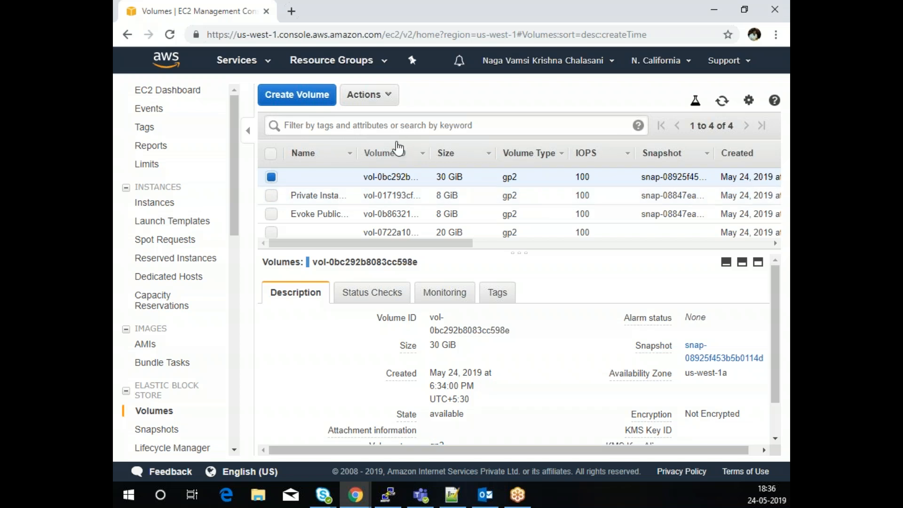
- Delete the detached 30 GiB volume
click(389, 102)
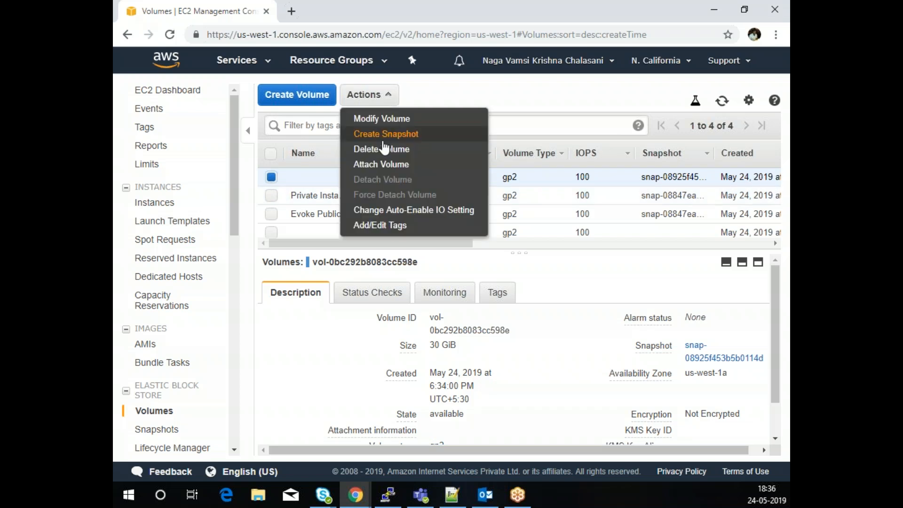
click(383, 150)
click(539, 309)
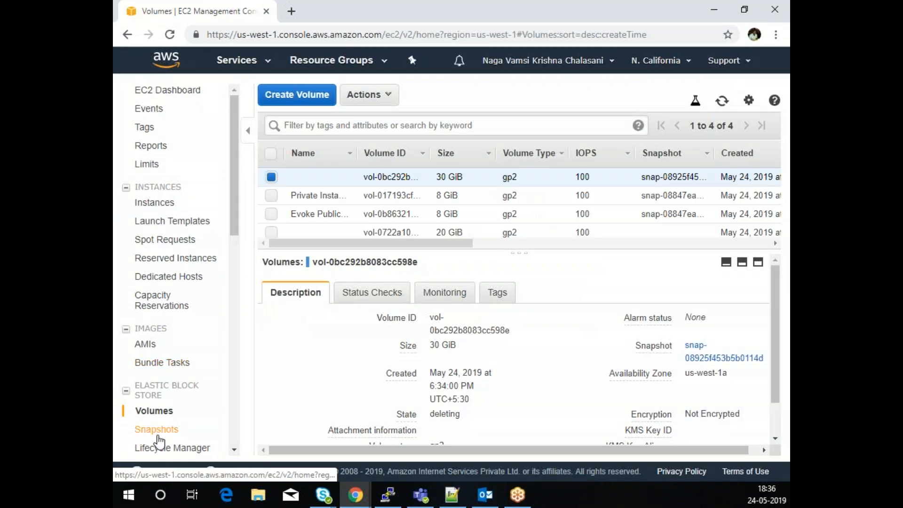
- Create another 30 GiB volume in us-west-1a from the root-volume-modification snapshot
click(161, 431)
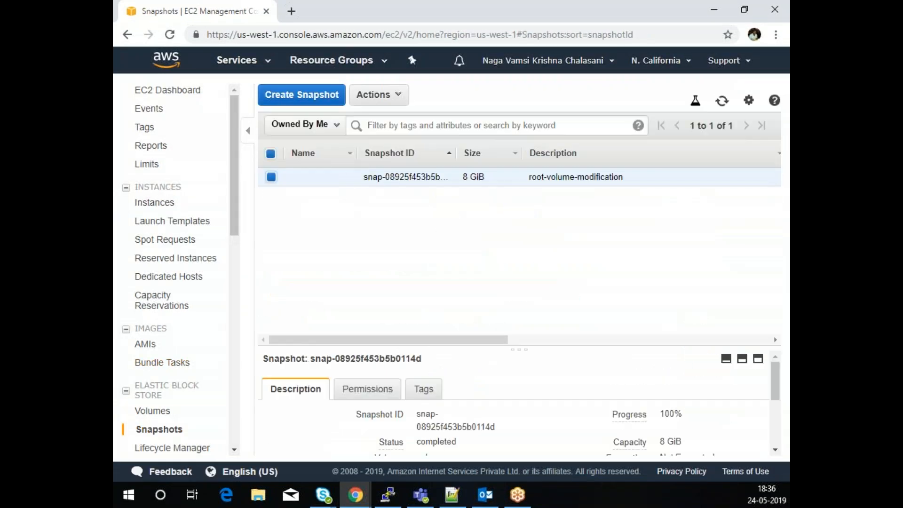
click(380, 95)
click(375, 119)
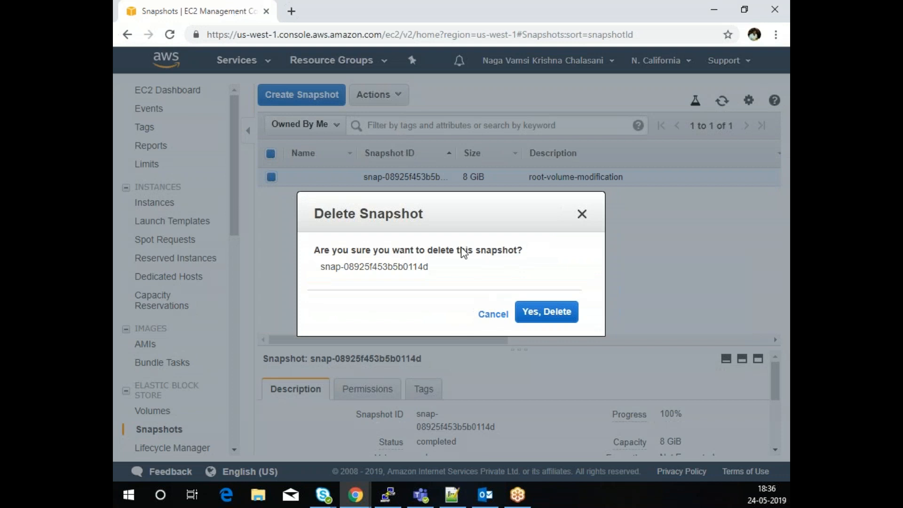
click(491, 314)
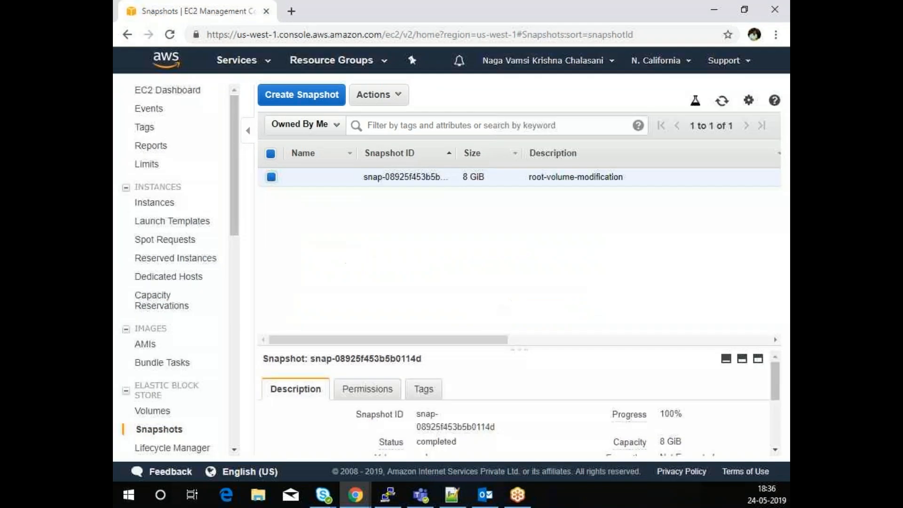
click(401, 96)
click(401, 141)
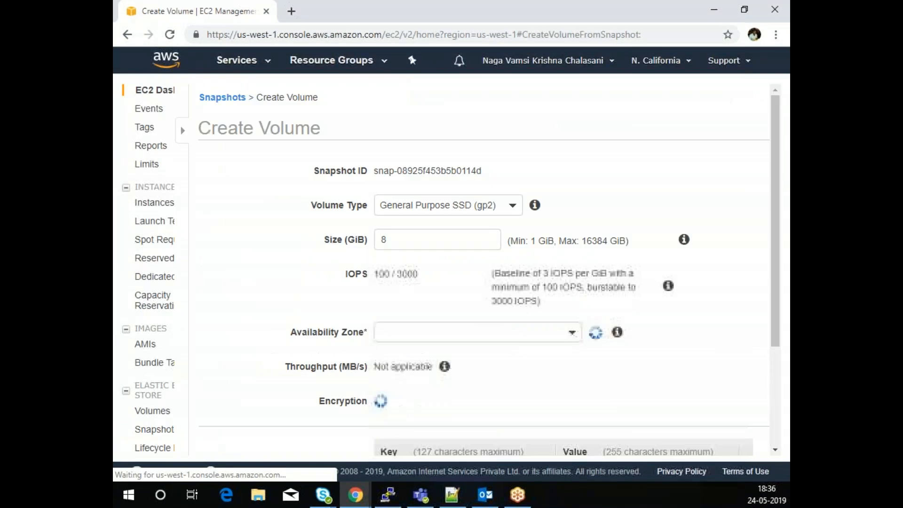
double_click(364, 238)
text(30)
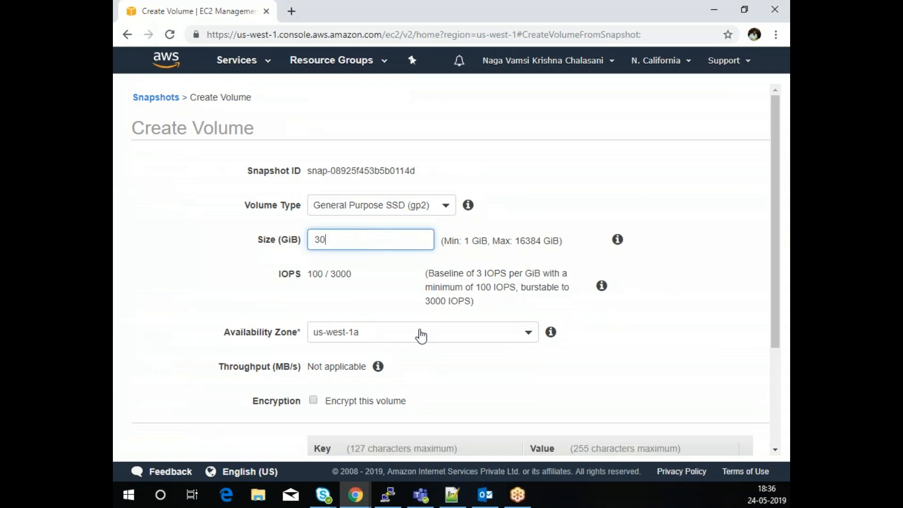
scroll(419, 340, down, 3)
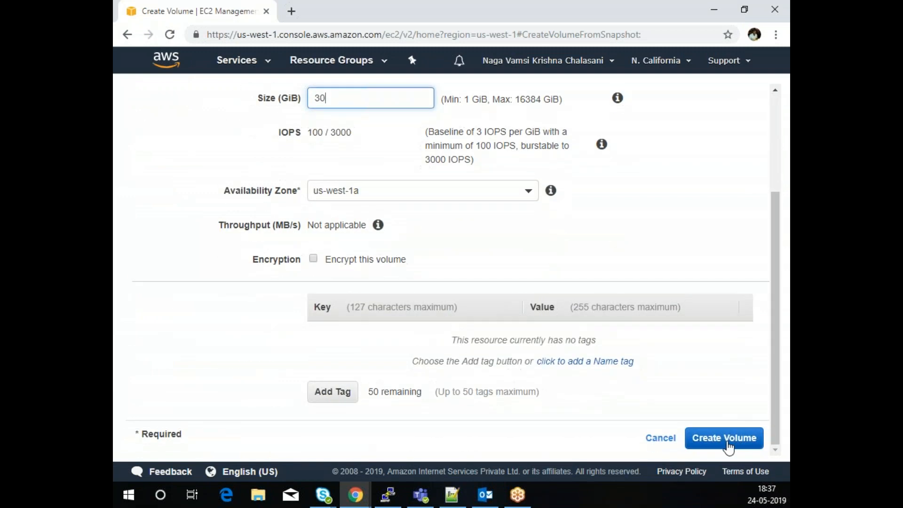
click(725, 445)
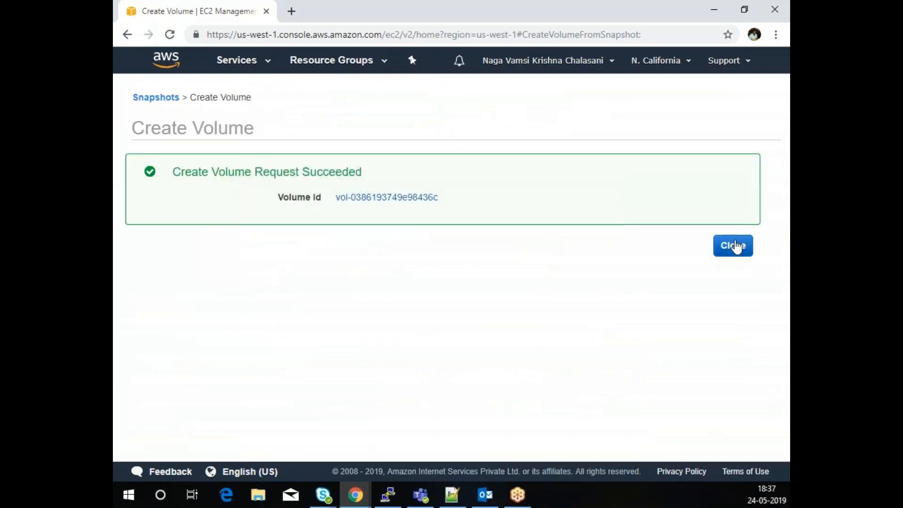
click(733, 246)
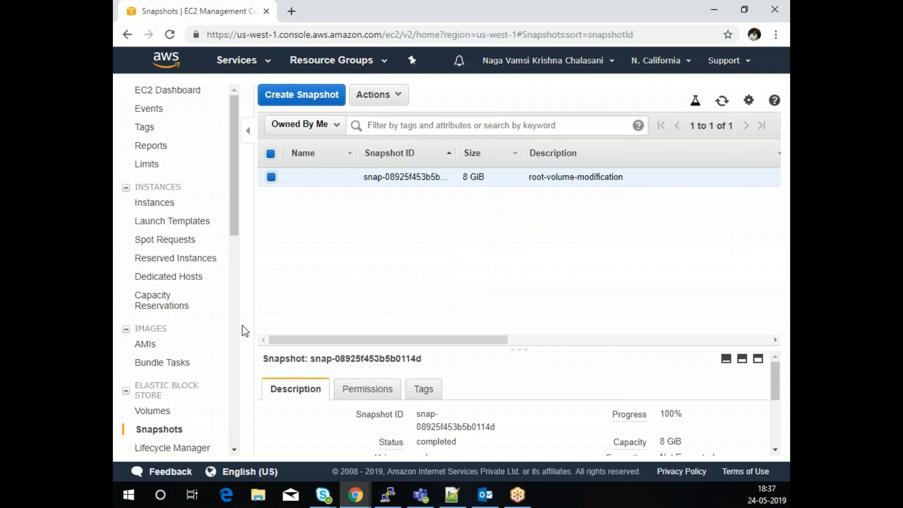
- Attach the new 30 GiB volume to instance i-0c08a865f7d45f2db as root device /dev/sda1
click(142, 411)
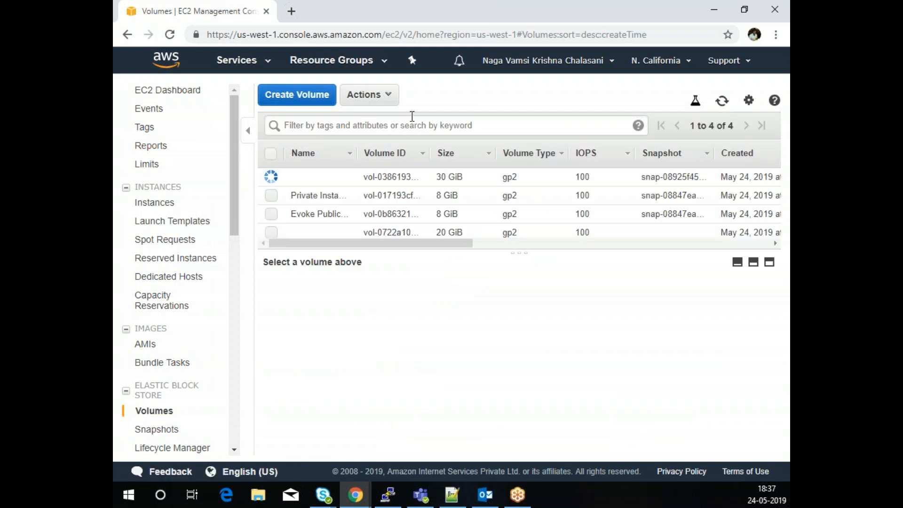
click(722, 103)
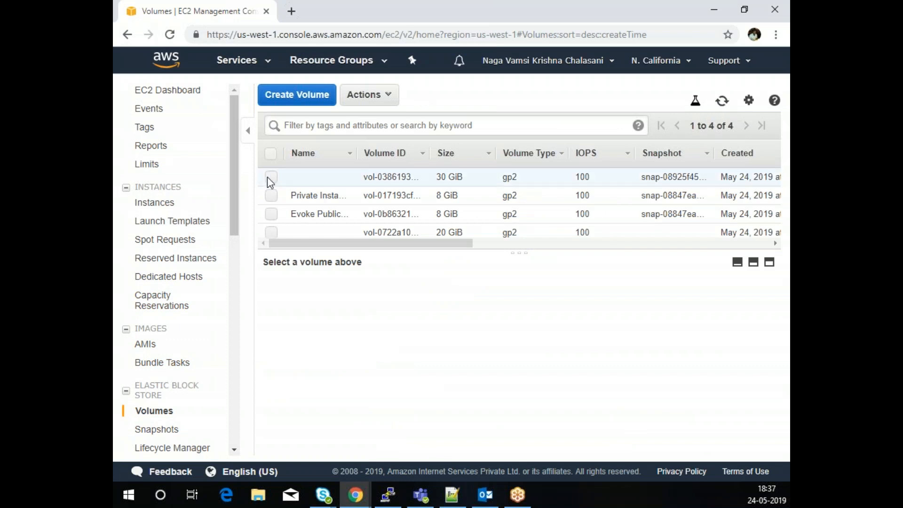
click(270, 178)
click(374, 94)
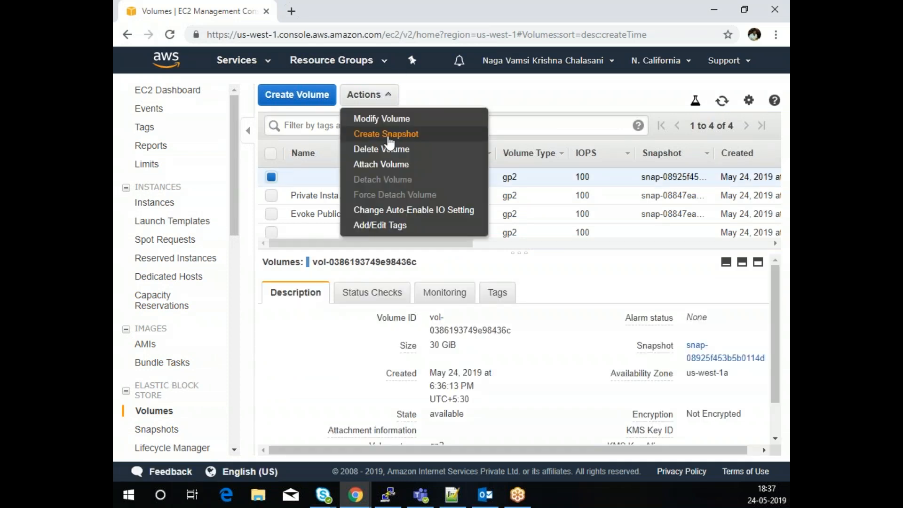
click(391, 164)
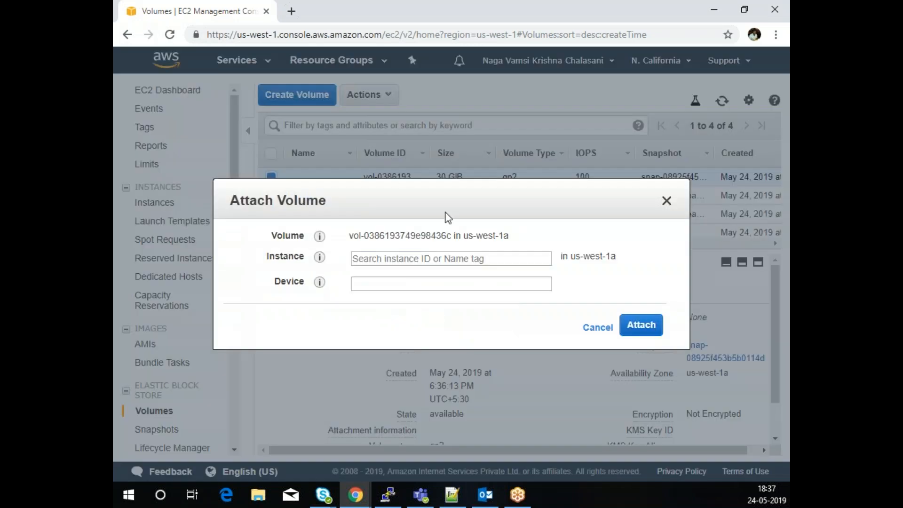
click(437, 259)
click(423, 286)
click(423, 287)
key(BackSpace)
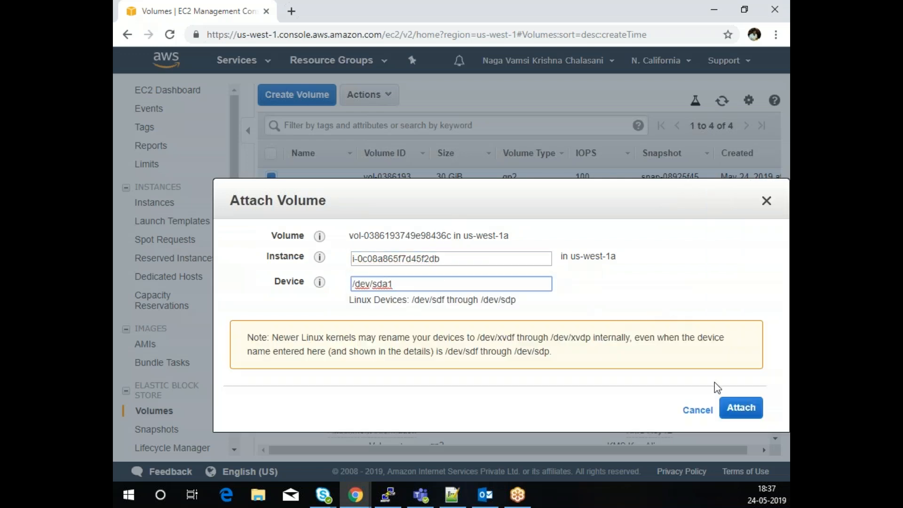
click(746, 418)
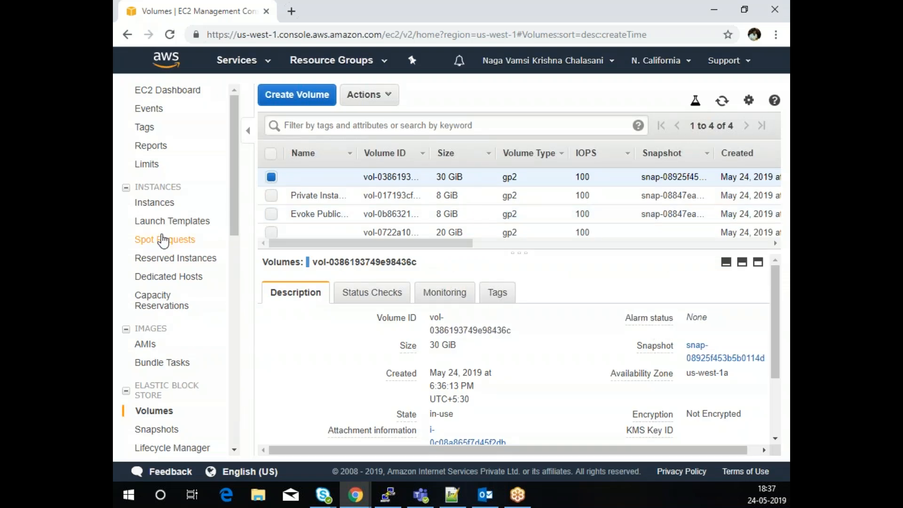
click(157, 204)
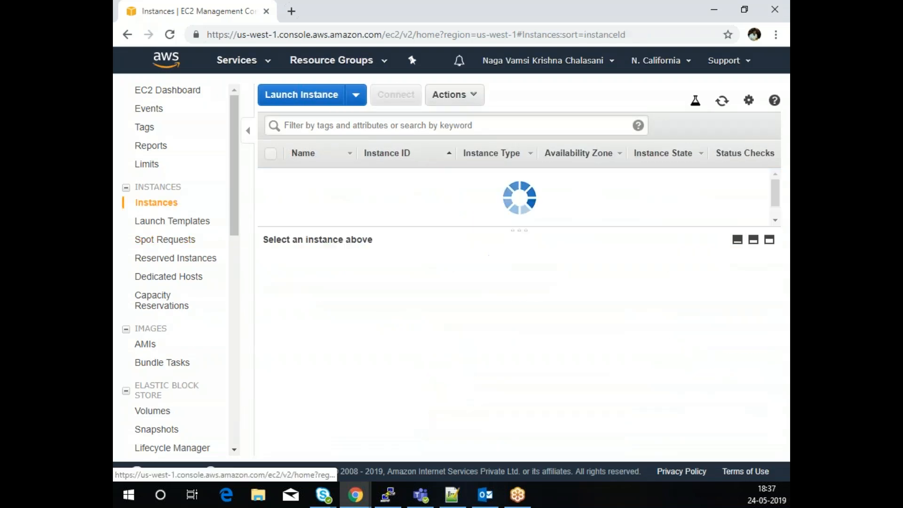
- Start the Evoke Public Instance, copy its public IP 13.56.208.131, and return to PuTTY
click(273, 195)
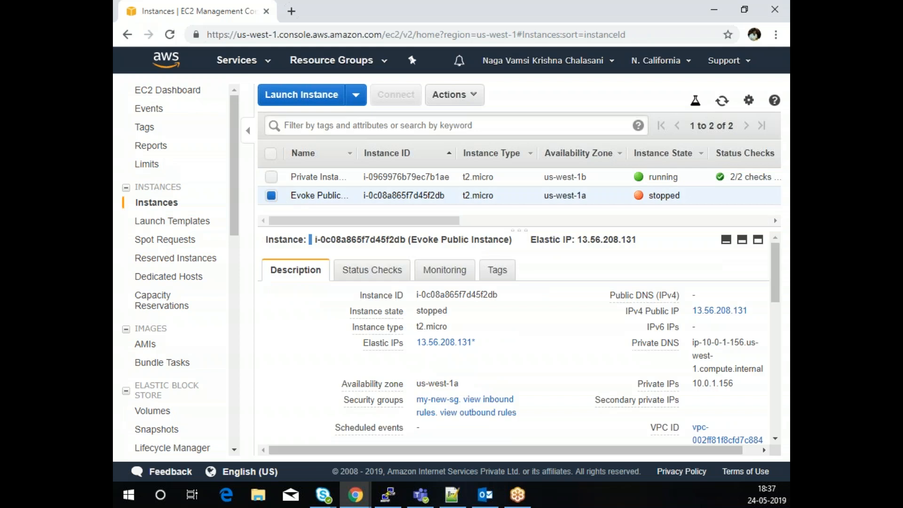
click(448, 94)
mouse_move(503, 191)
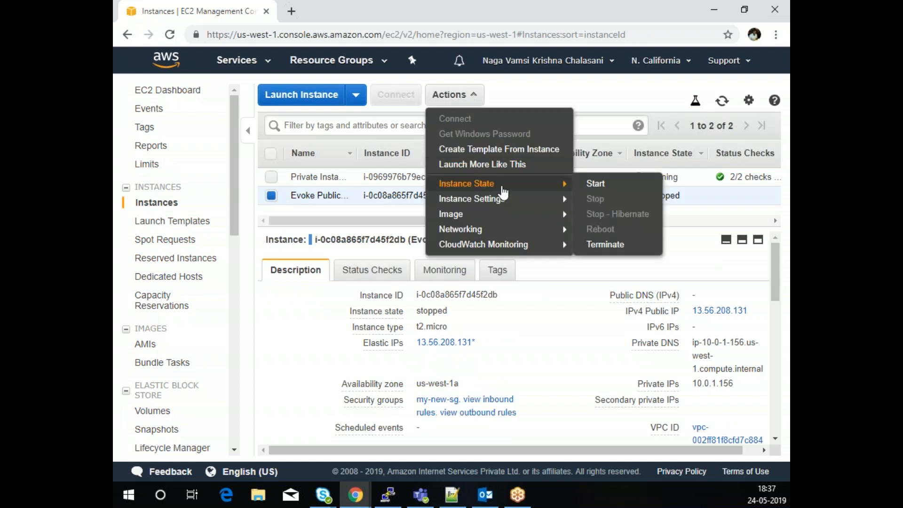
click(606, 183)
click(546, 313)
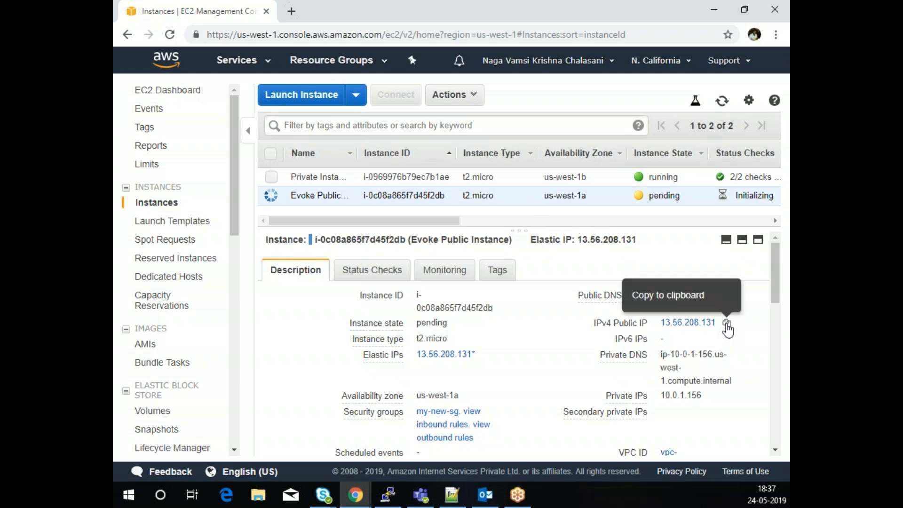
click(727, 323)
key(alt+Tab)
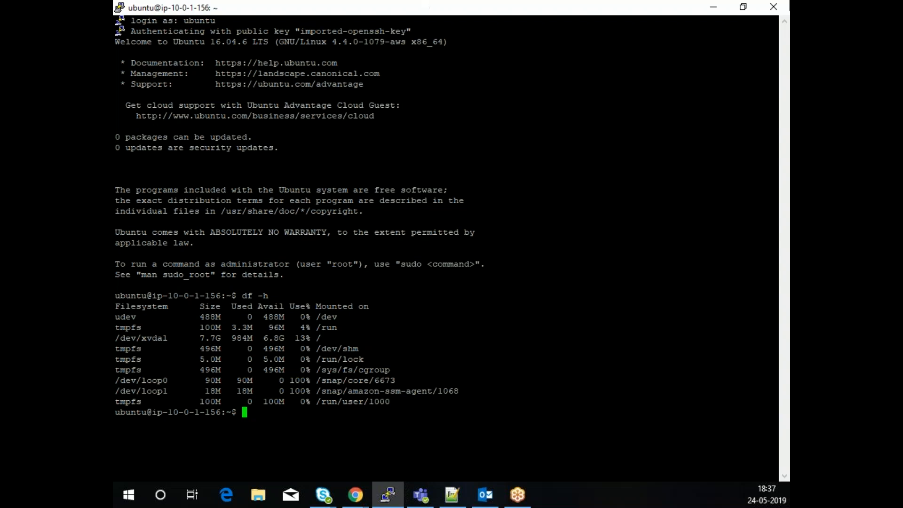
- Replace the old session with an SSH connection to 13.56.208.131 using the instance's .ppk key
click(774, 6)
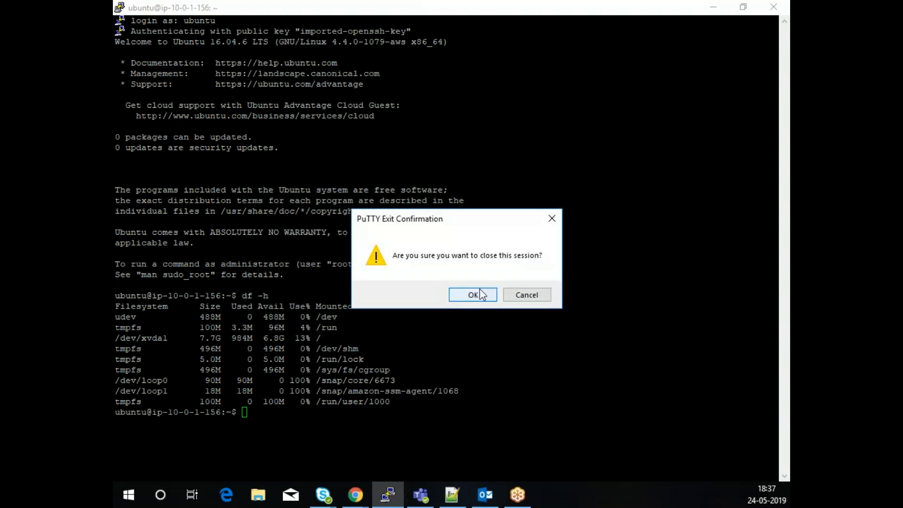
click(474, 295)
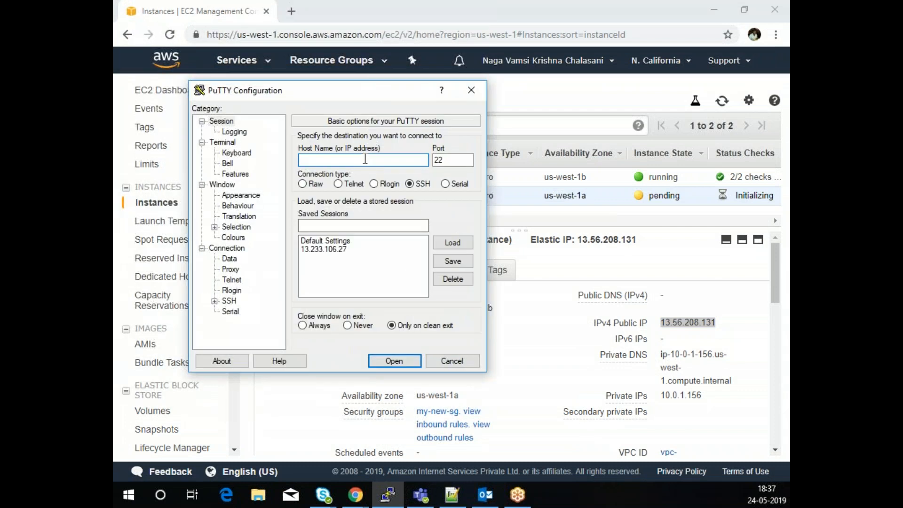
key(ctrl+v)
click(215, 301)
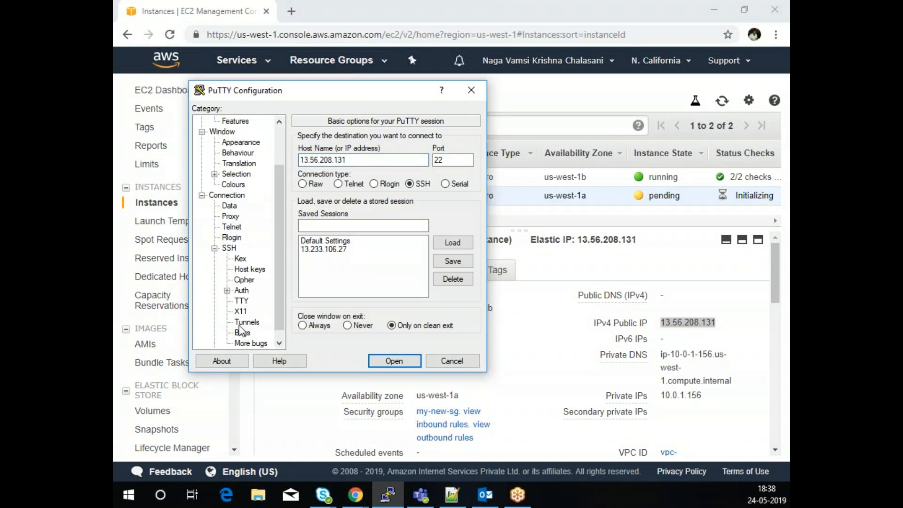
click(236, 292)
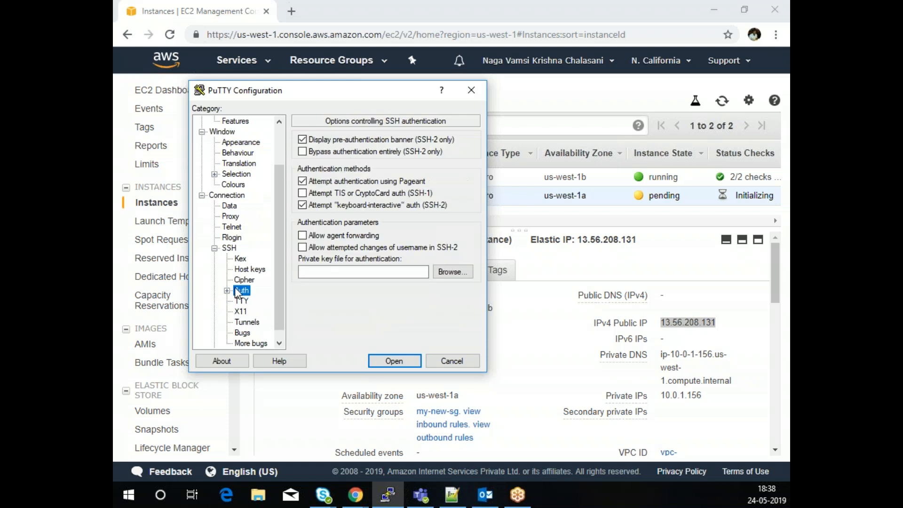
click(451, 271)
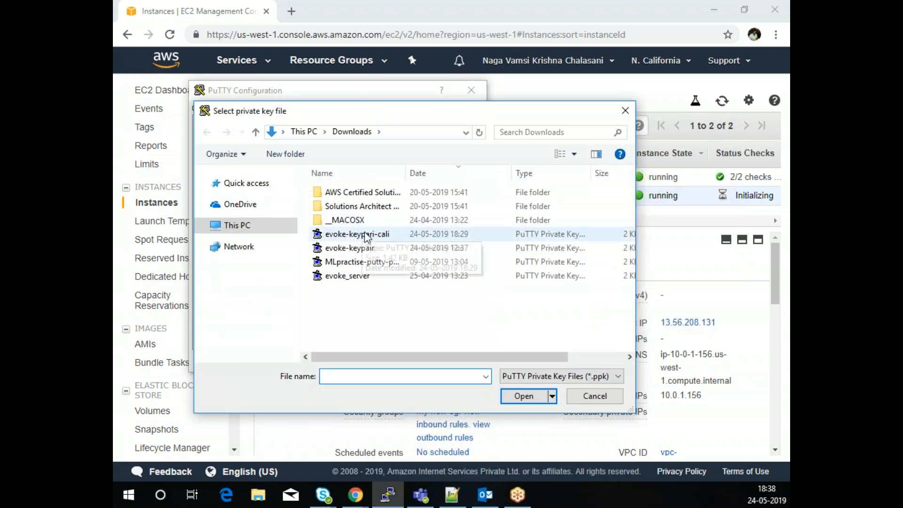
click(362, 233)
click(522, 398)
click(394, 361)
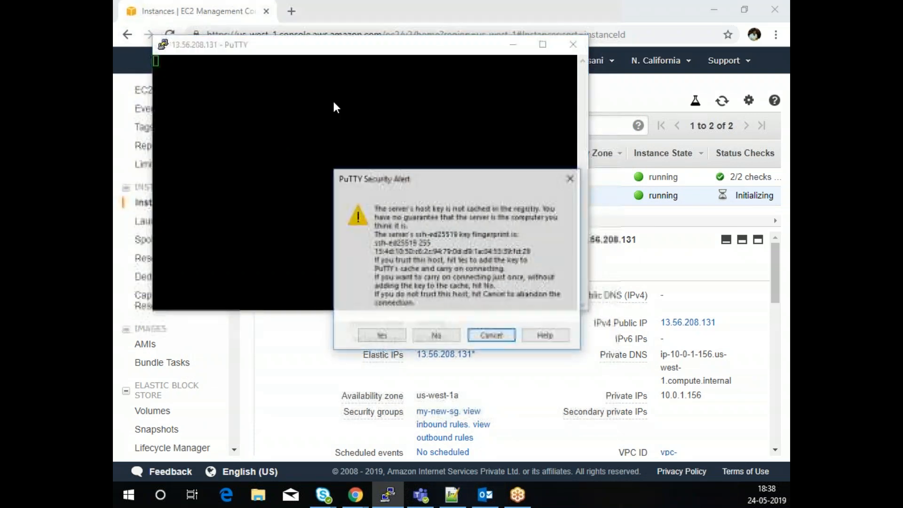
- Trust the server's host key and log in as ubuntu
click(384, 336)
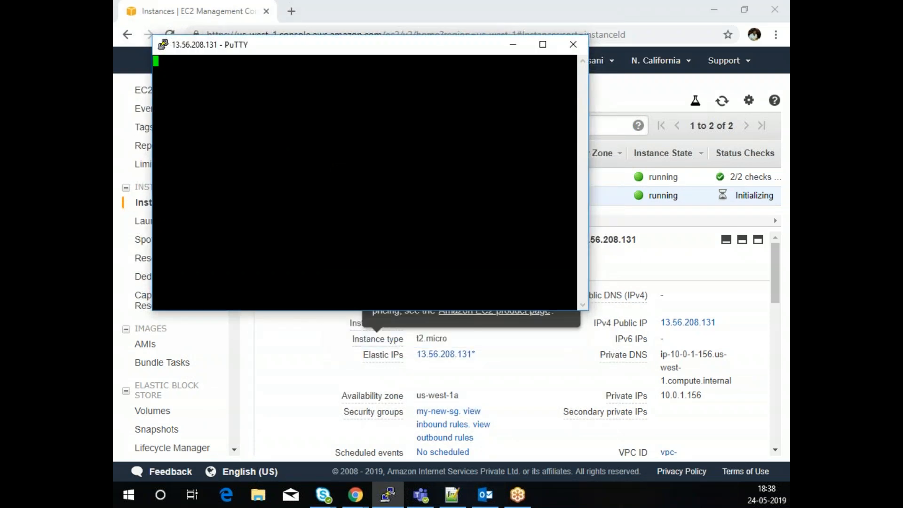
text(ubuntu)
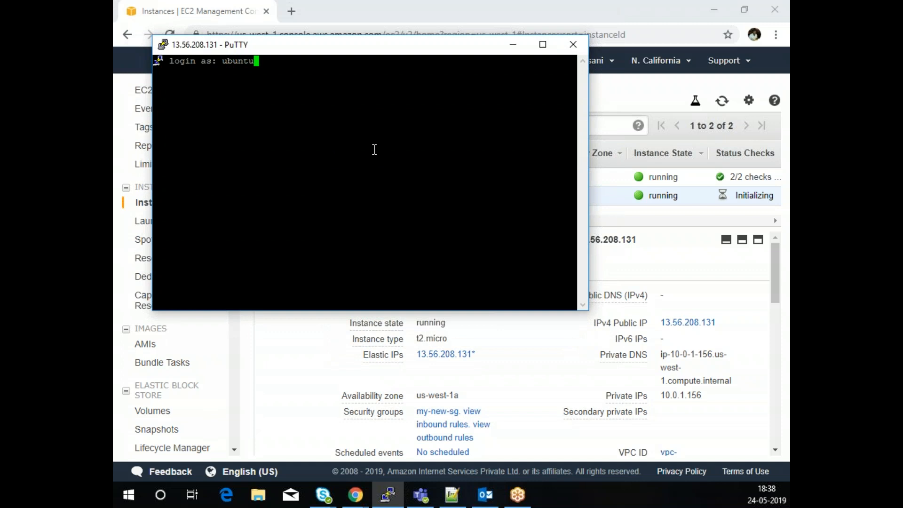
key(Return)
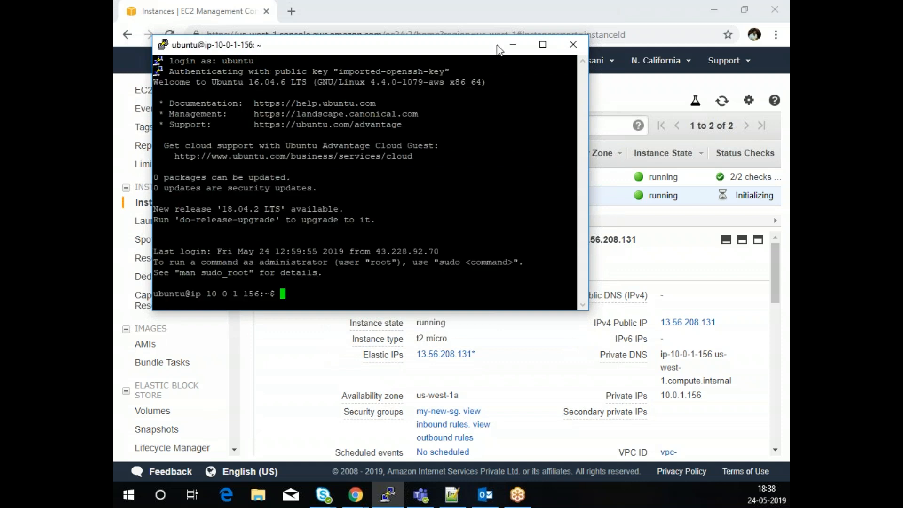
- Run df -h in the maximized terminal to confirm the 30G root volume, then minimize PuTTY
click(543, 45)
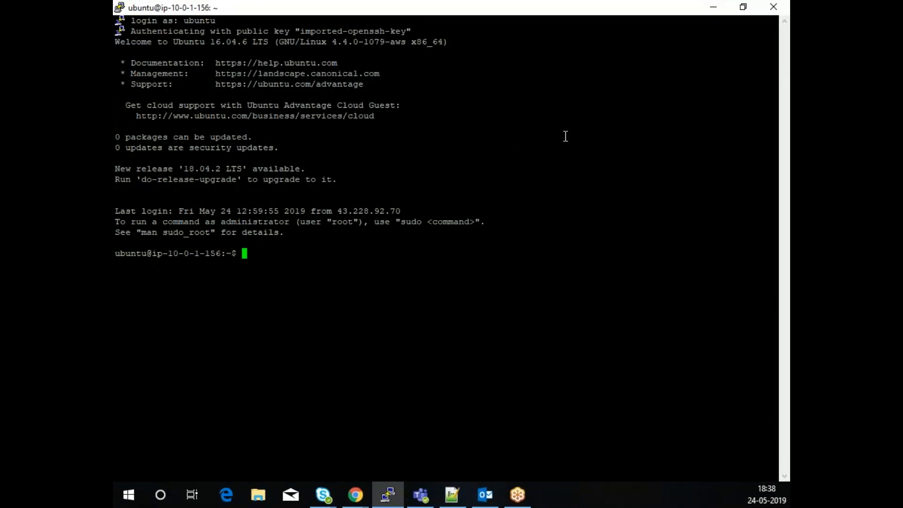
text(df -h)
key(Return)
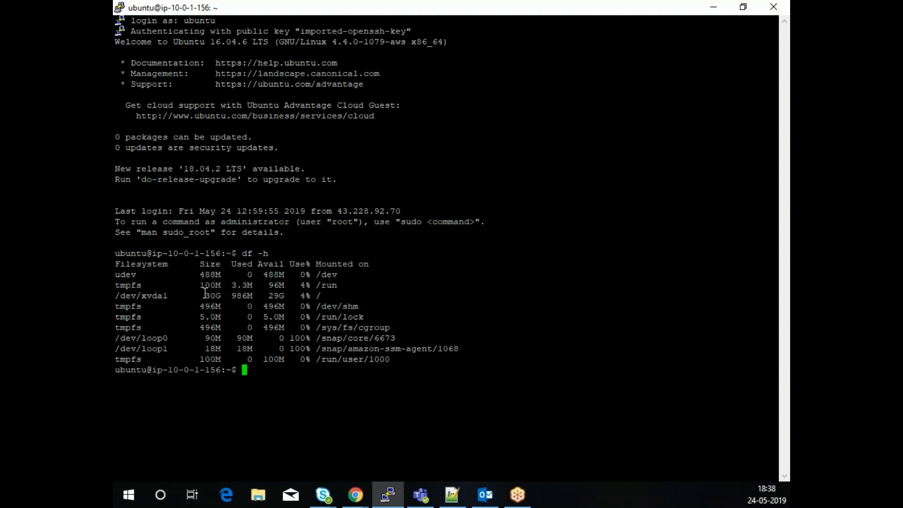
drag(203, 295, 223, 296)
click(425, 292)
click(714, 6)
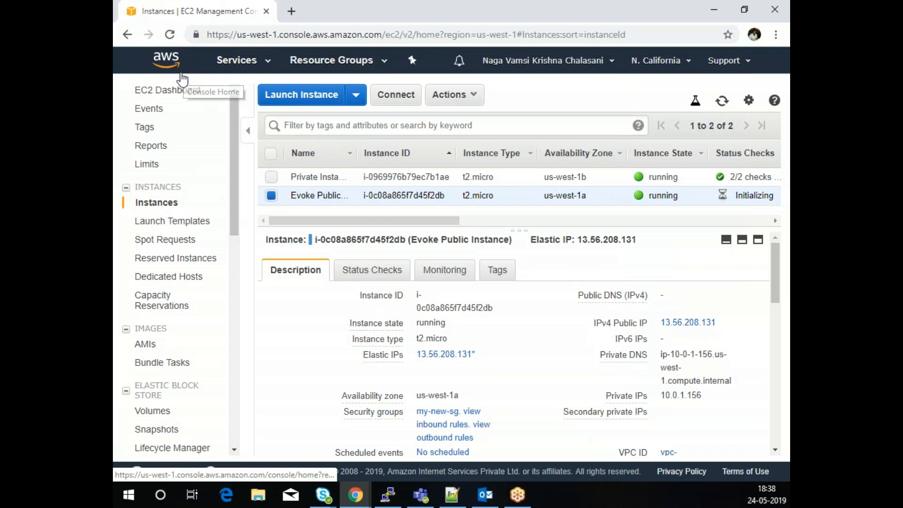
- Leave EC2 and switch to the S3 service's list of 6 buckets
click(169, 96)
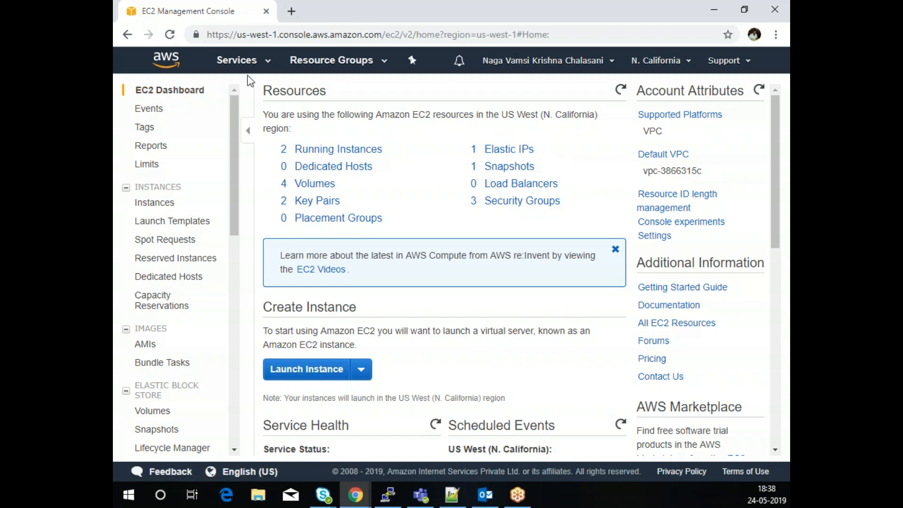
click(244, 62)
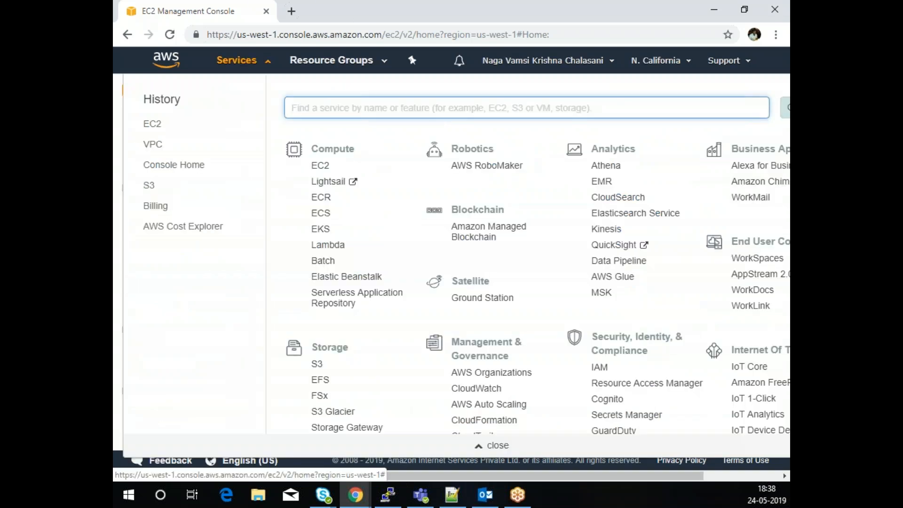
click(318, 371)
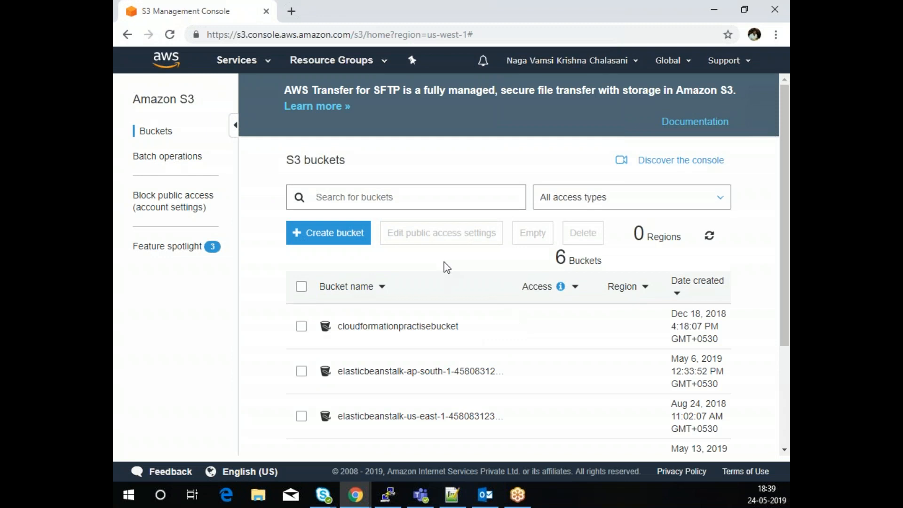
- Create bucket testbucket-evoke123 in US West (N. California) after 'testbucket' proved taken
click(338, 237)
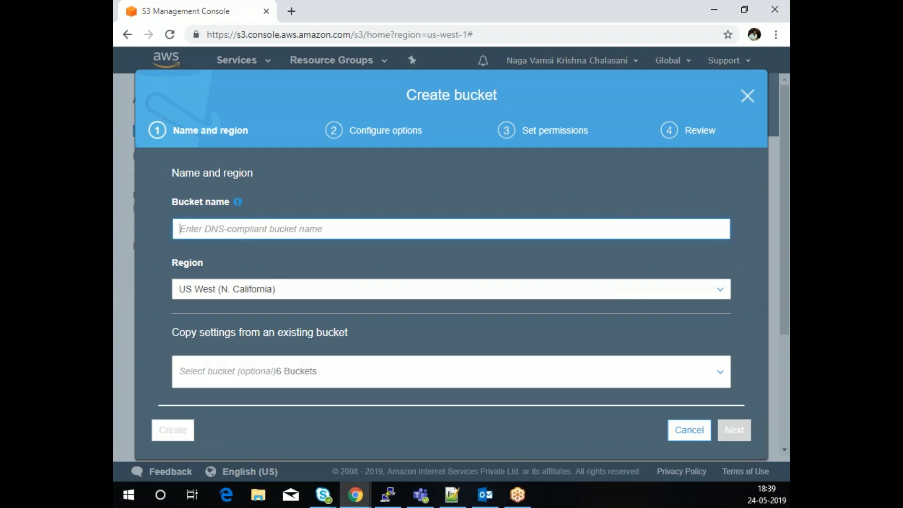
click(428, 229)
text(testb)
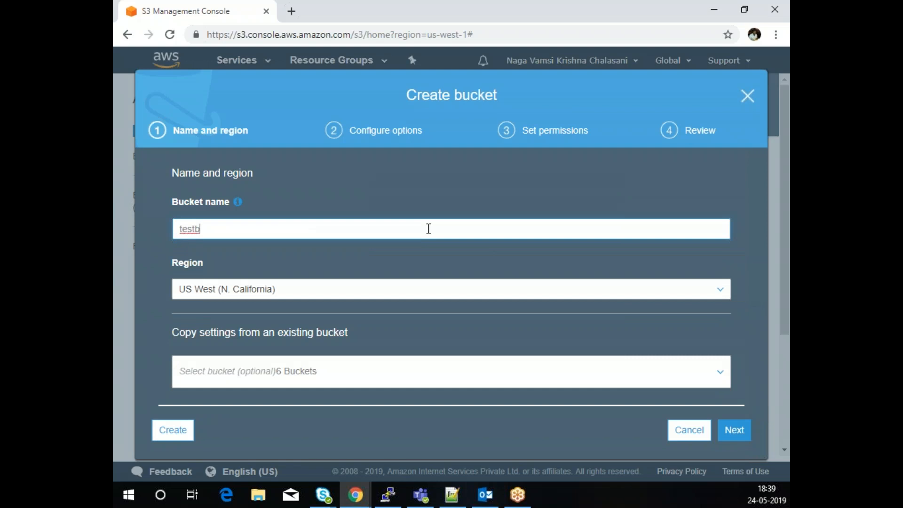
text(ucket)
click(741, 434)
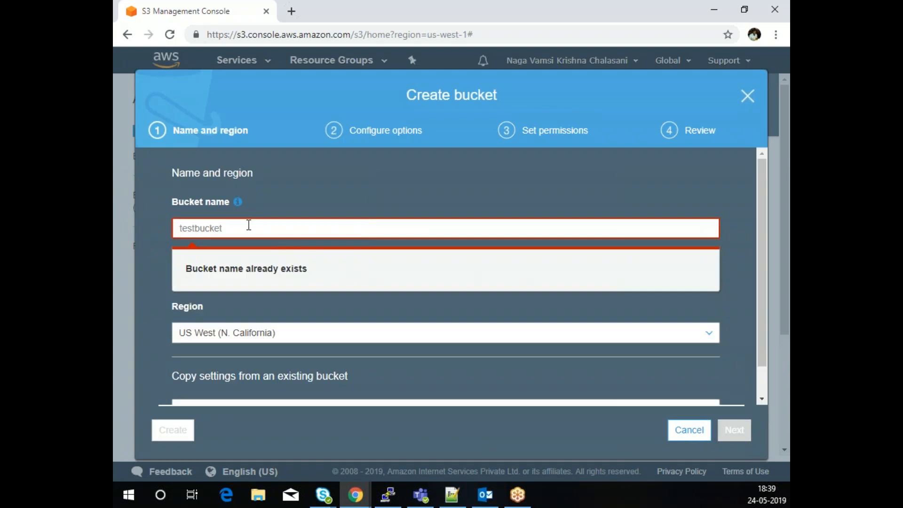
text(-e)
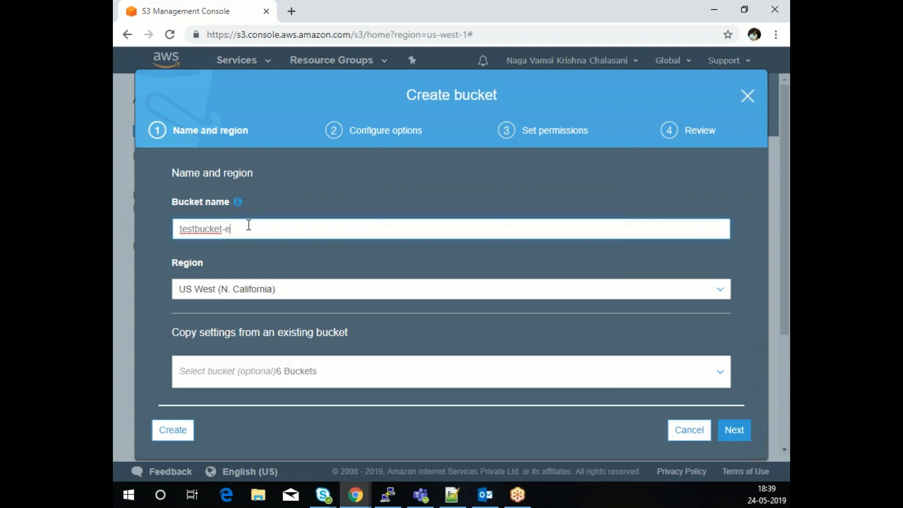
text(voke123)
click(175, 432)
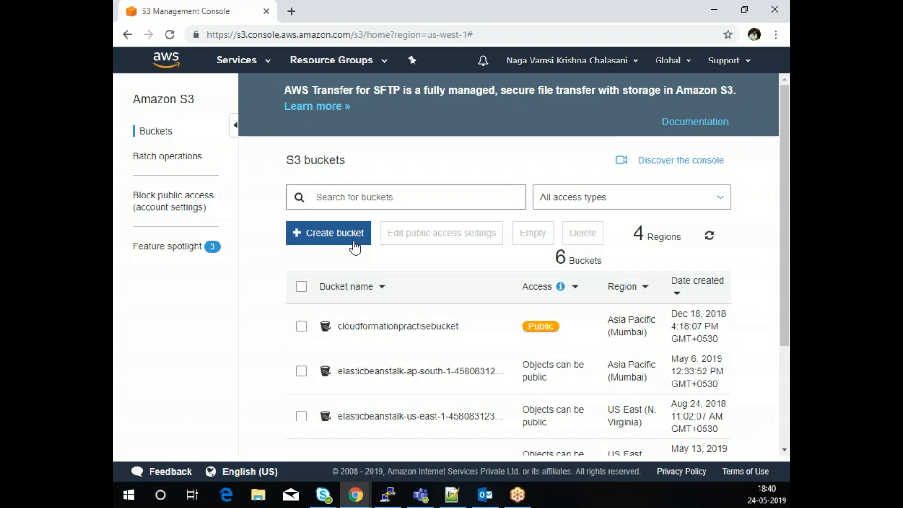
- Open the testbucket-evoke123 bucket and start an upload
scroll(464, 296, down, 4)
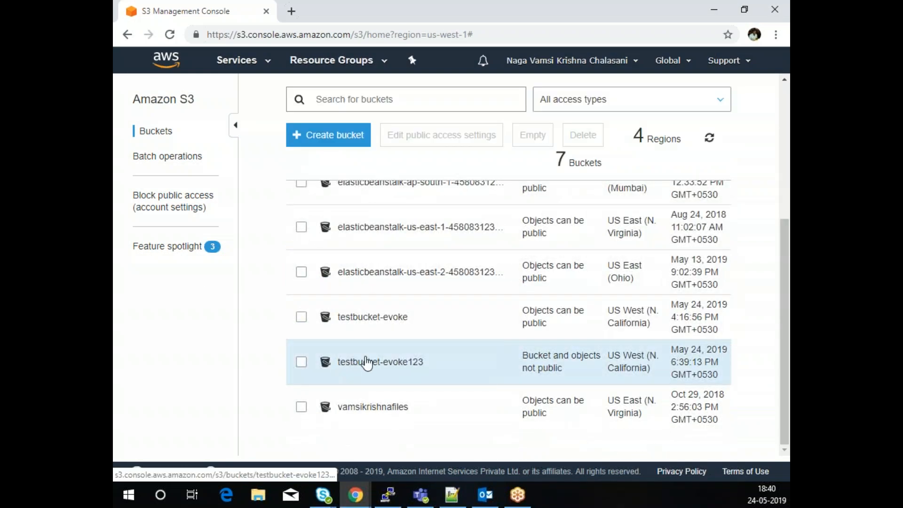
click(366, 364)
click(369, 362)
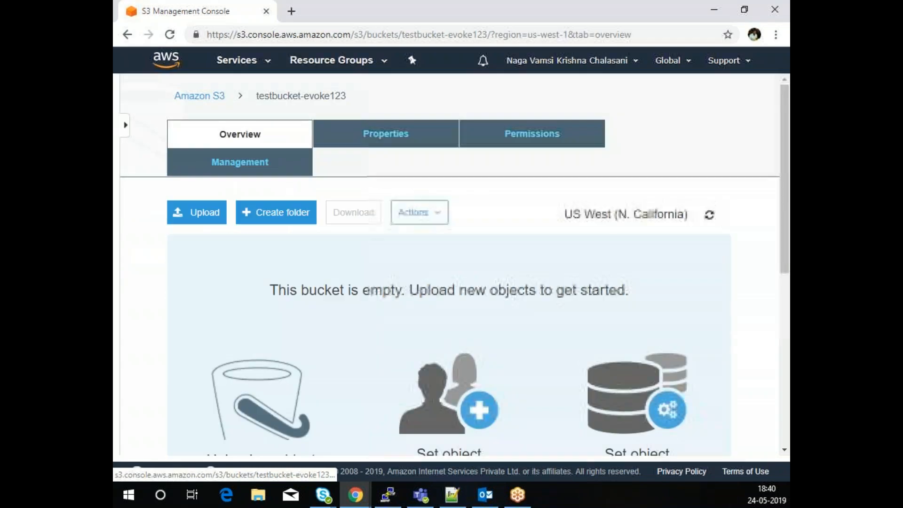
click(196, 216)
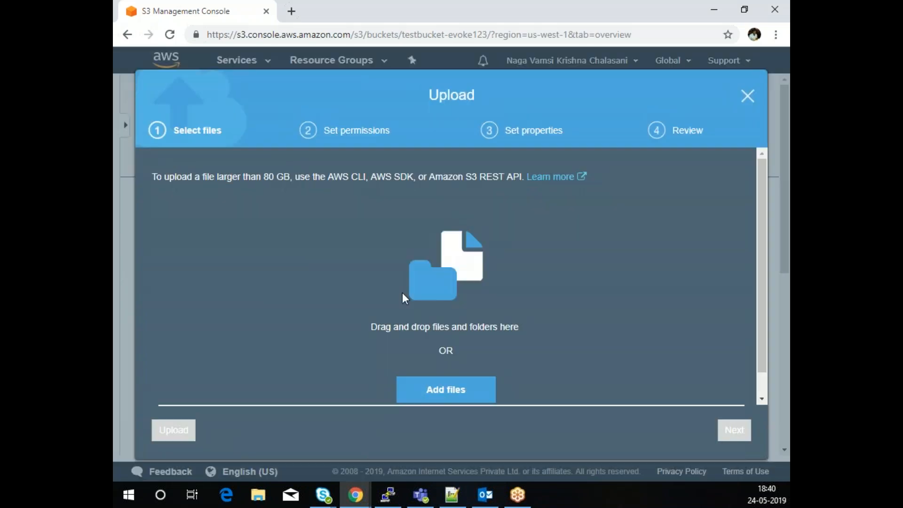
- Browse the local folders to Downloads and choose resources.csv
click(431, 390)
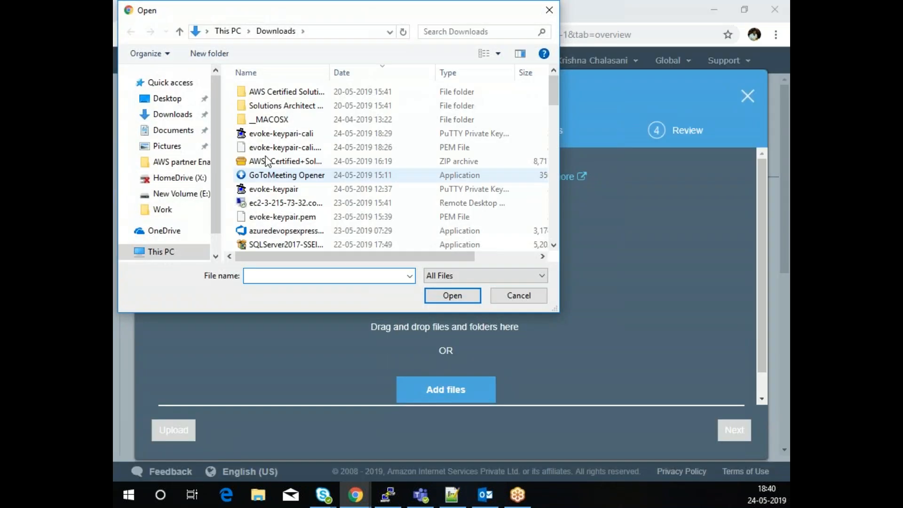
scroll(325, 192, down, 9)
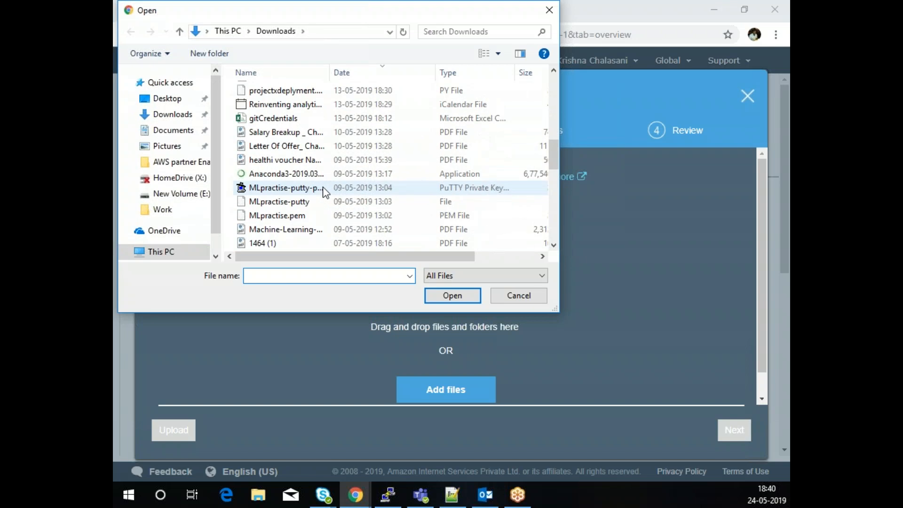
scroll(325, 191, down, 2)
scroll(324, 192, down, 6)
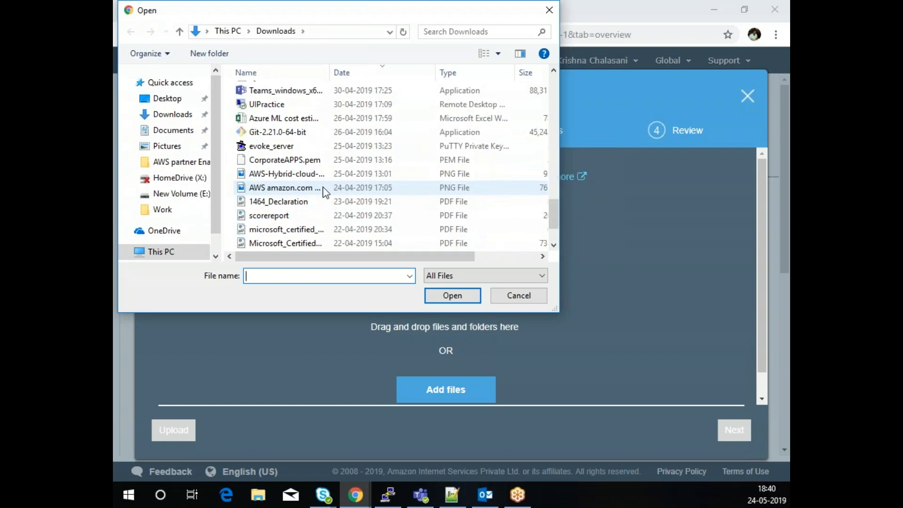
scroll(325, 192, down, 1)
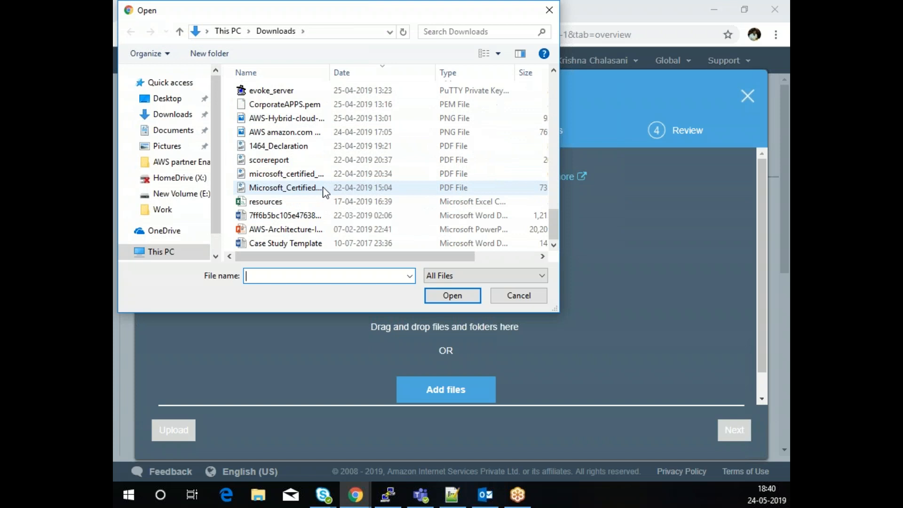
click(157, 99)
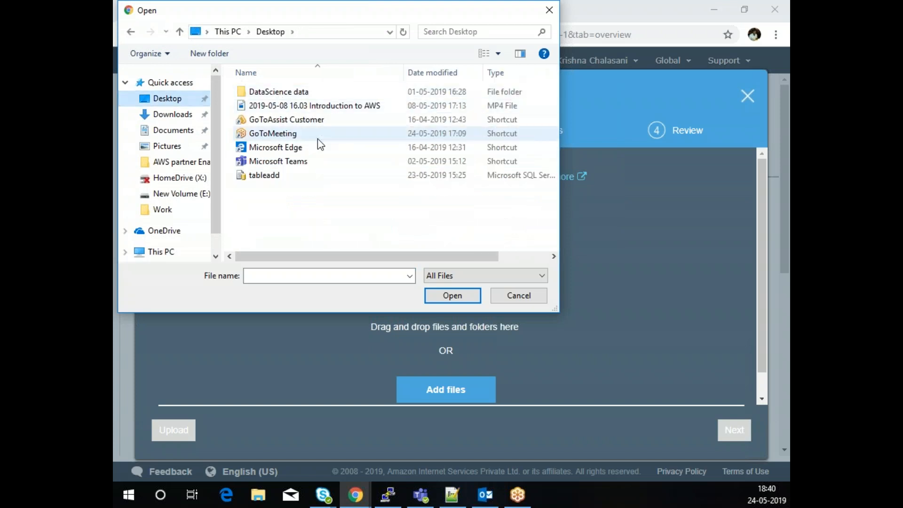
double_click(287, 93)
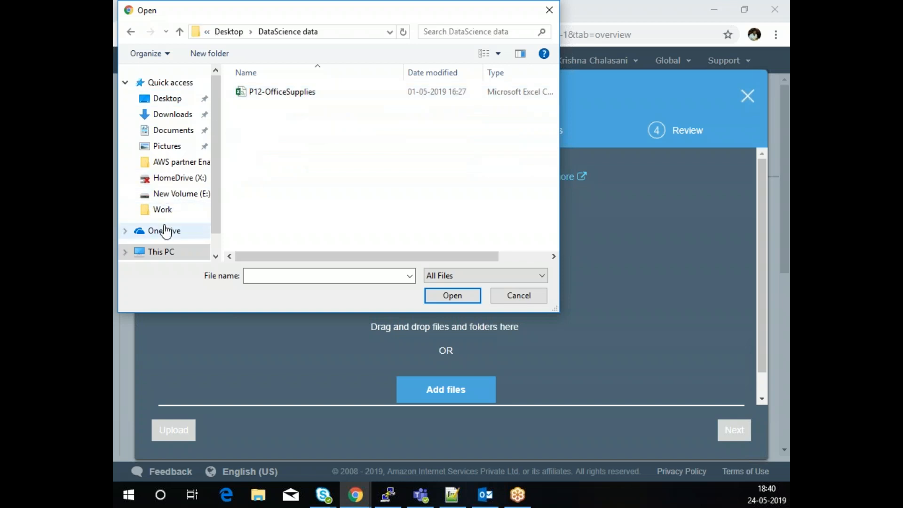
click(177, 115)
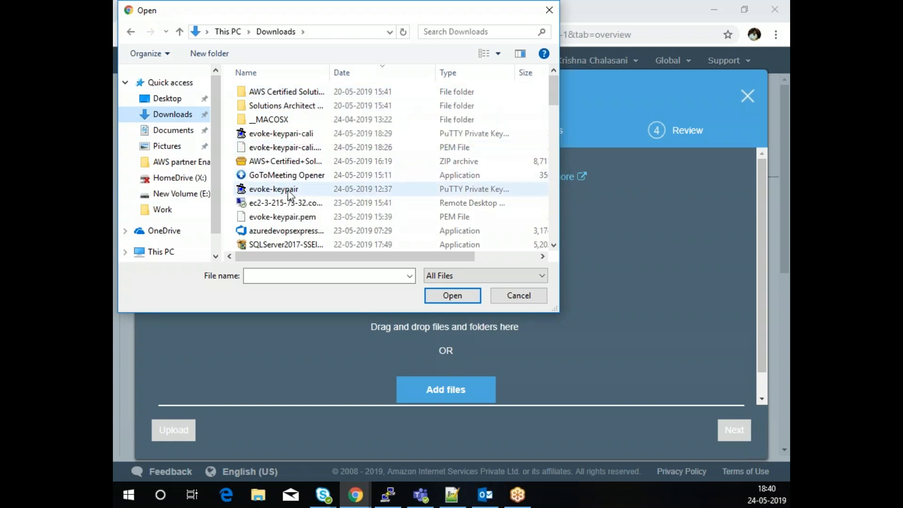
scroll(285, 190, down, 2)
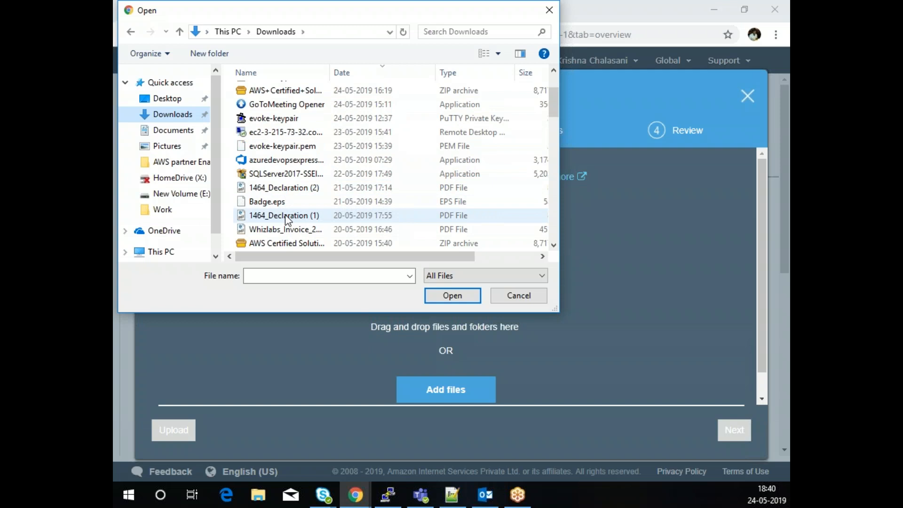
scroll(286, 202, down, 4)
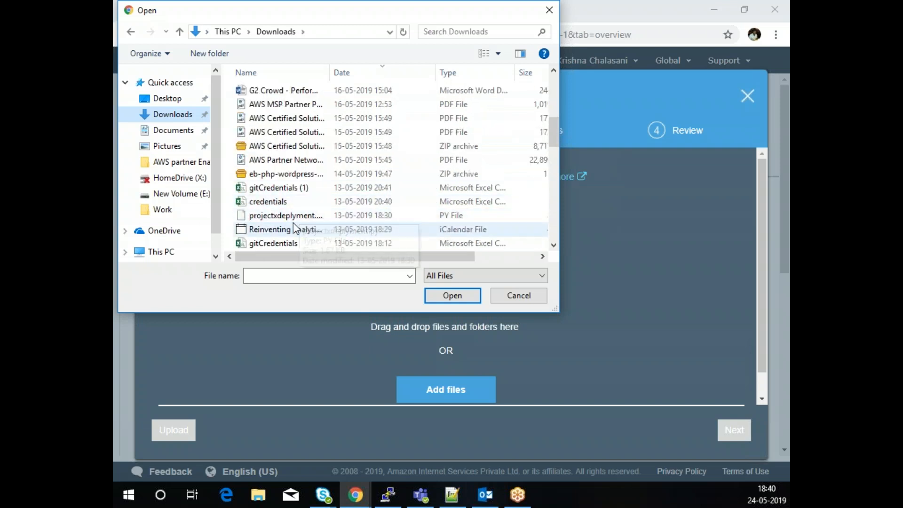
click(285, 218)
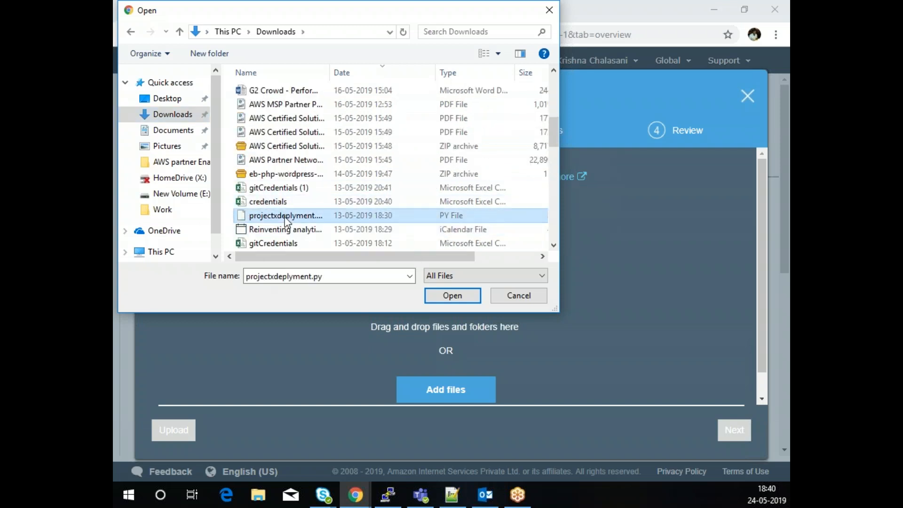
scroll(277, 228, down, 2)
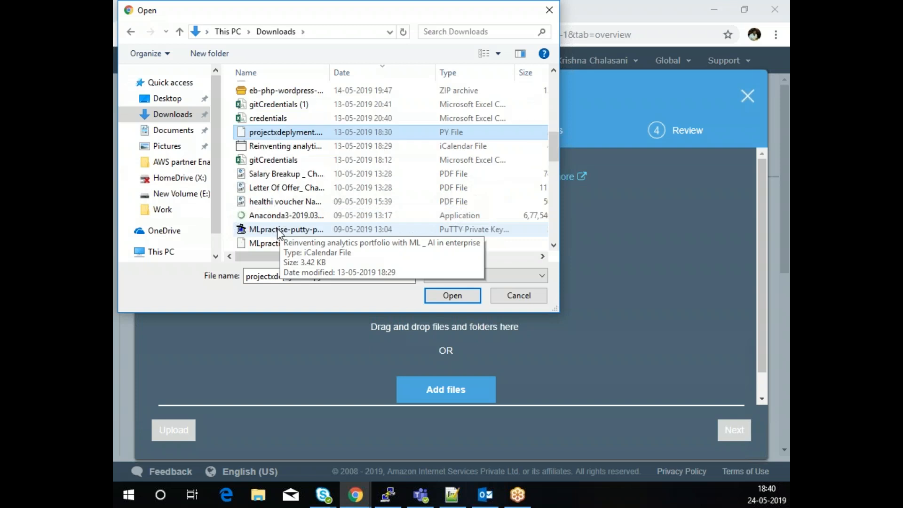
scroll(277, 228, down, 1)
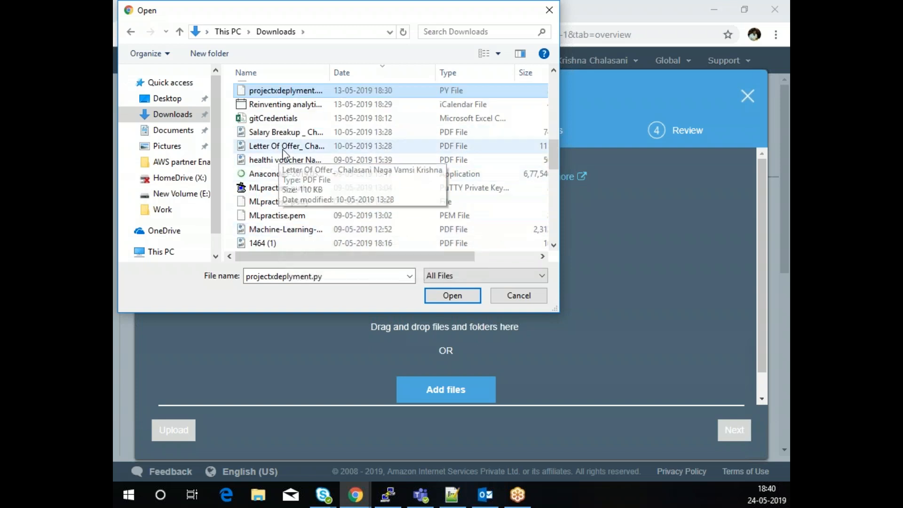
scroll(282, 207, down, 1)
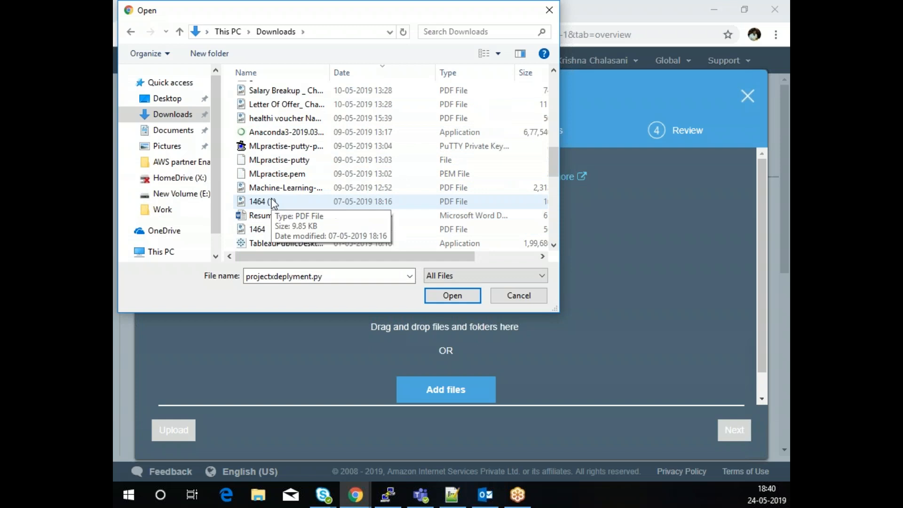
scroll(274, 203, down, 10)
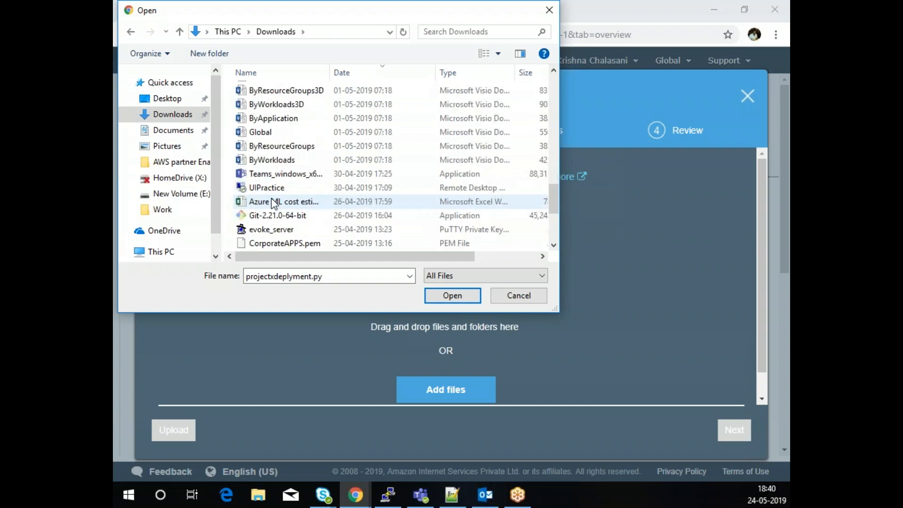
scroll(274, 204, down, 1)
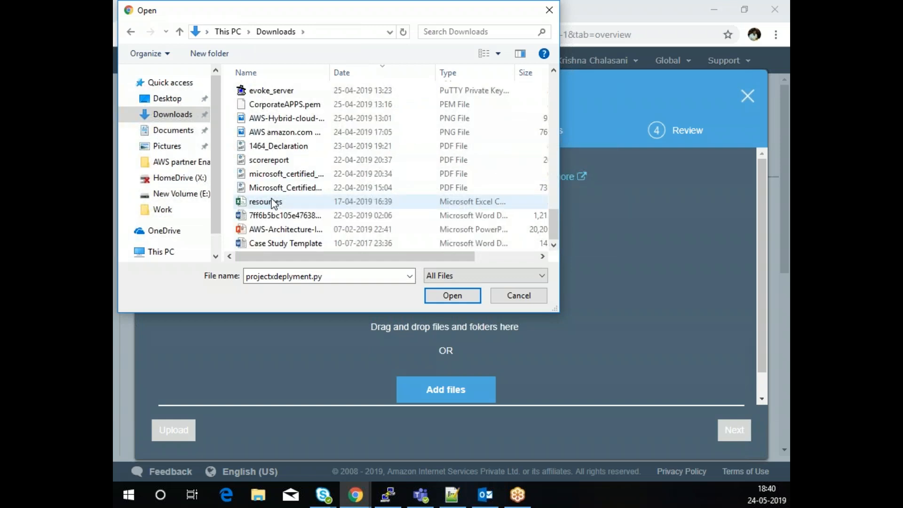
click(284, 206)
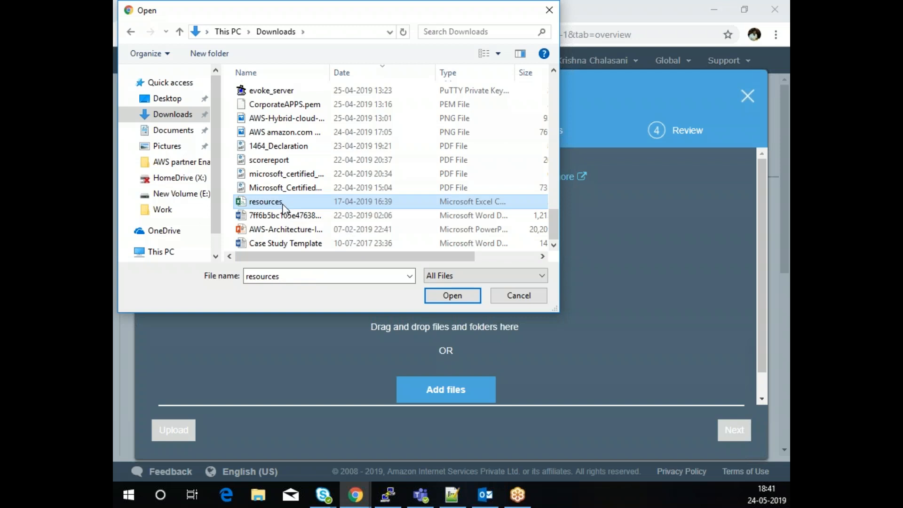
click(452, 295)
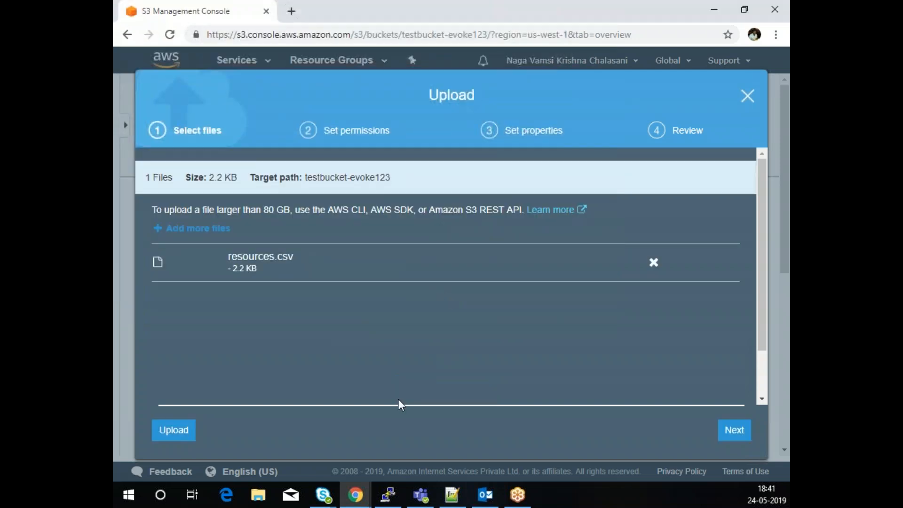
- Upload resources.csv (2.2 KB) into testbucket-evoke123
scroll(399, 400, down, 1)
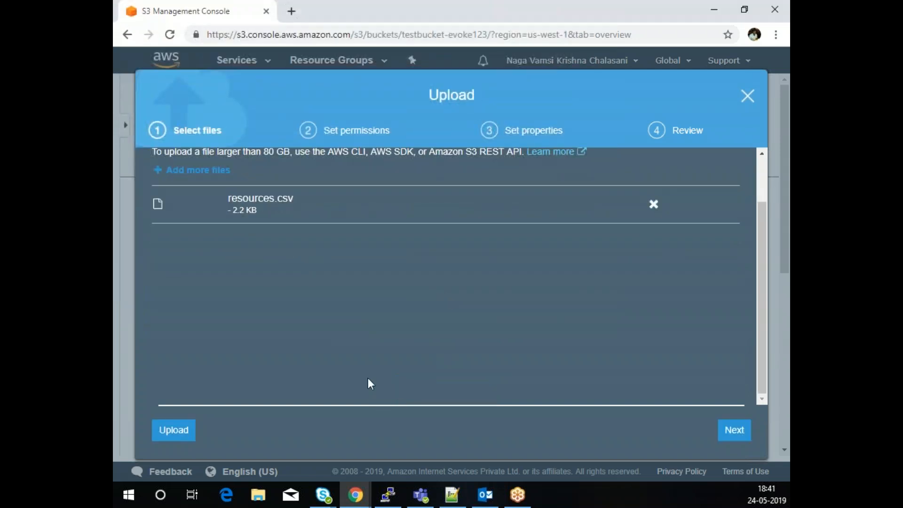
scroll(443, 350, up, 1)
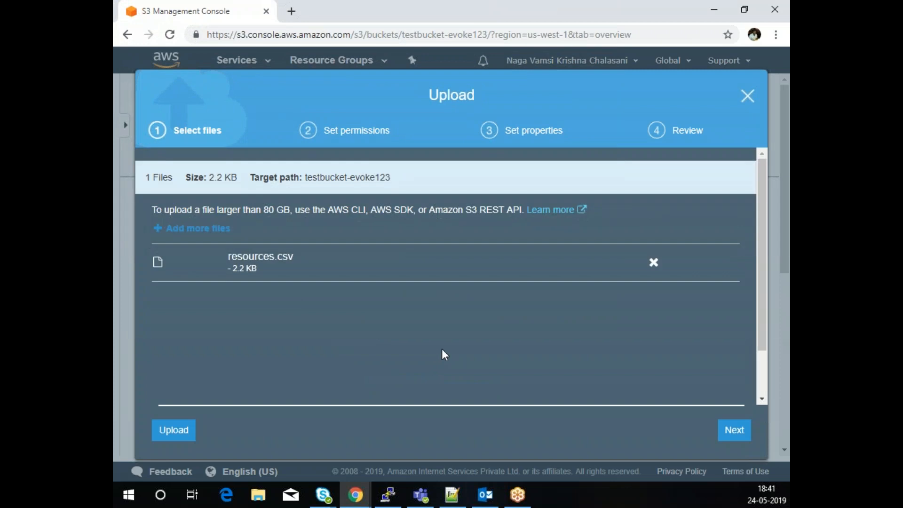
scroll(761, 348, down, 1)
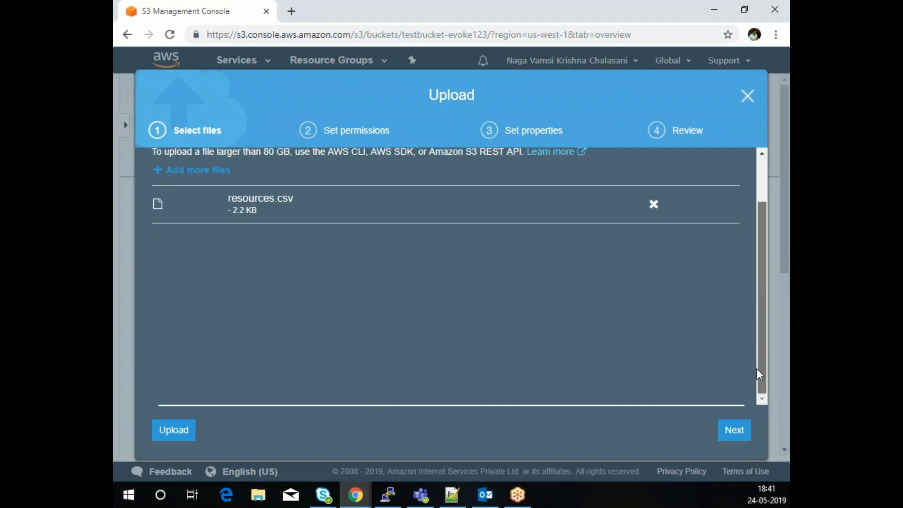
scroll(760, 379, up, 1)
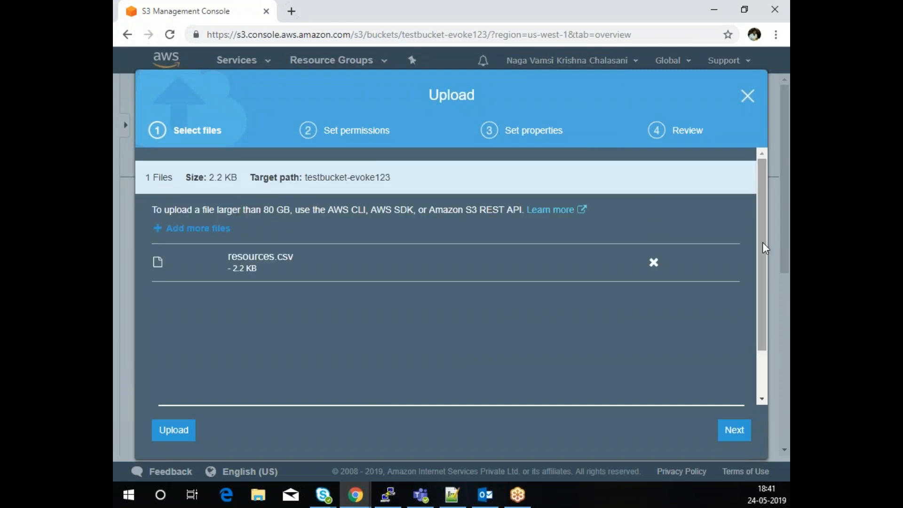
click(187, 430)
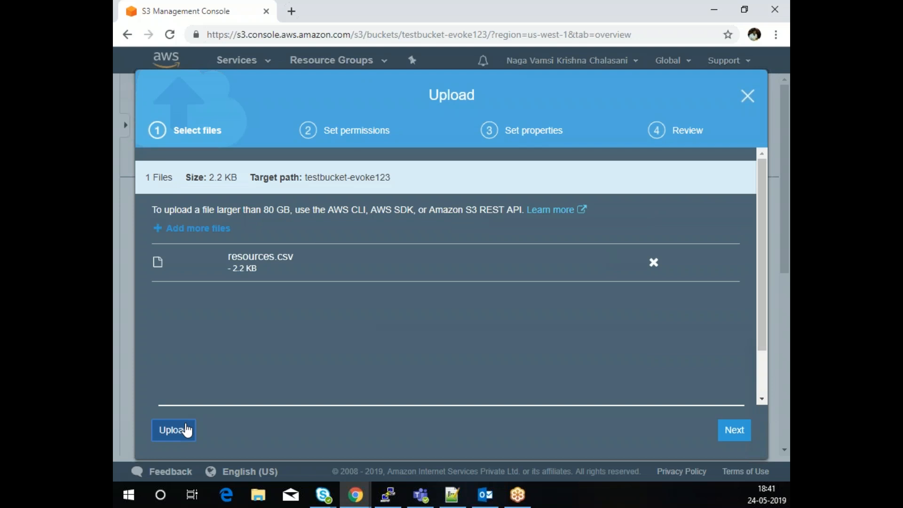
click(186, 430)
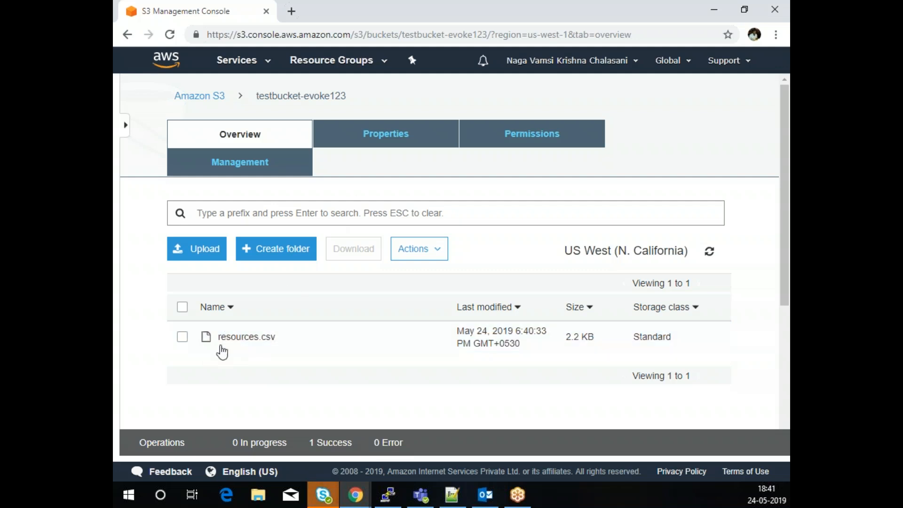
- Test resources.csv's object URL in a new tab, see AccessDenied, and close its details
click(182, 337)
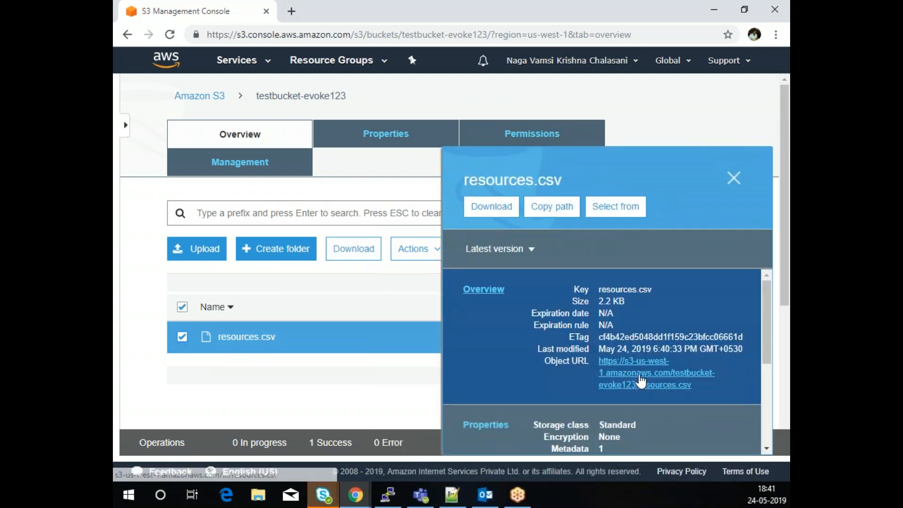
right_click(639, 375)
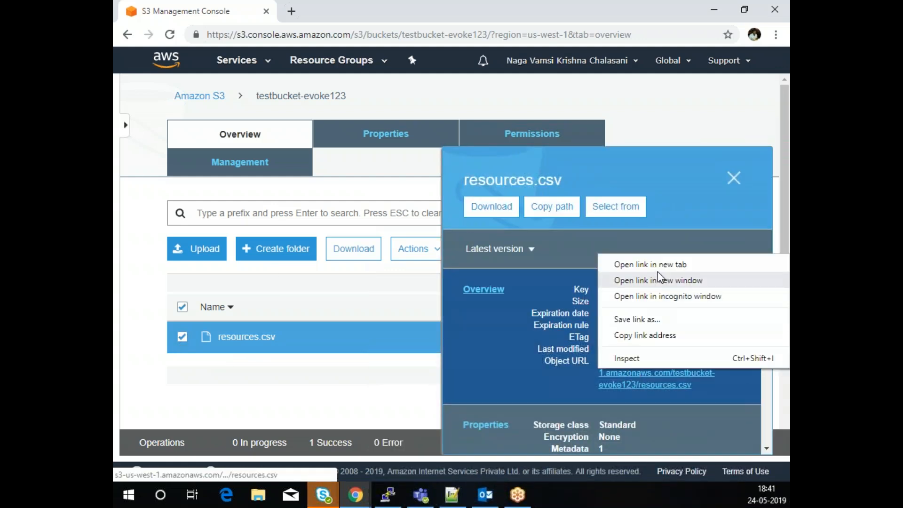
click(659, 264)
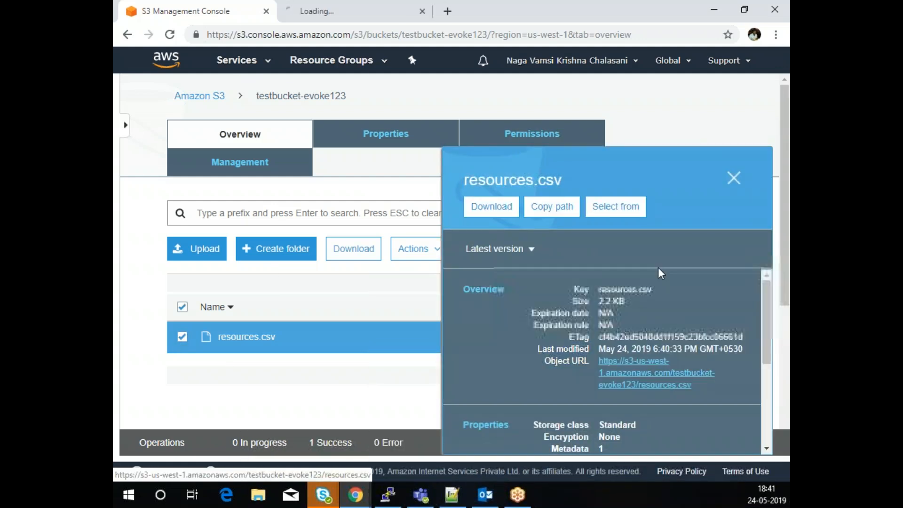
click(339, 12)
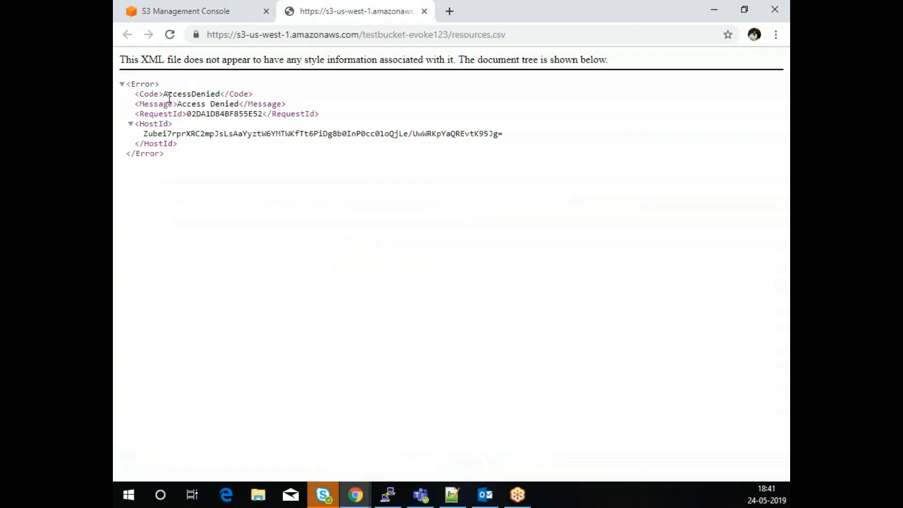
drag(166, 97, 211, 96)
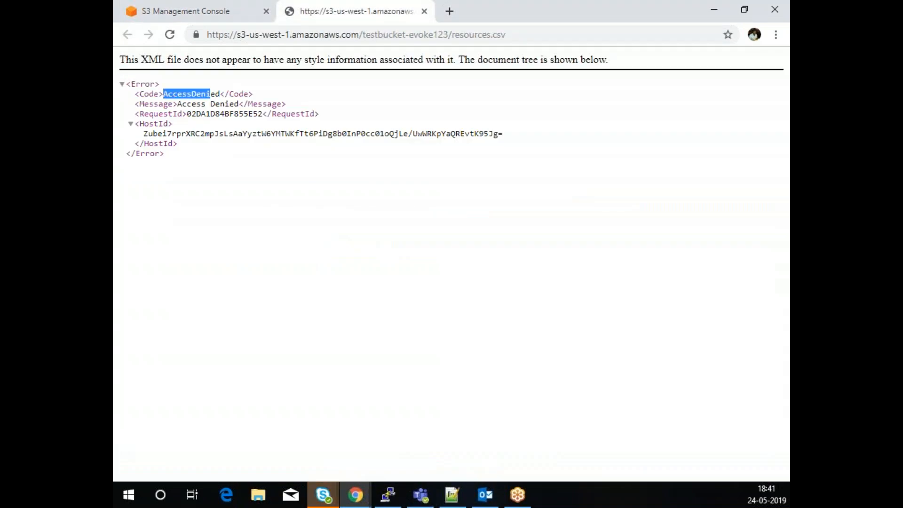
click(424, 12)
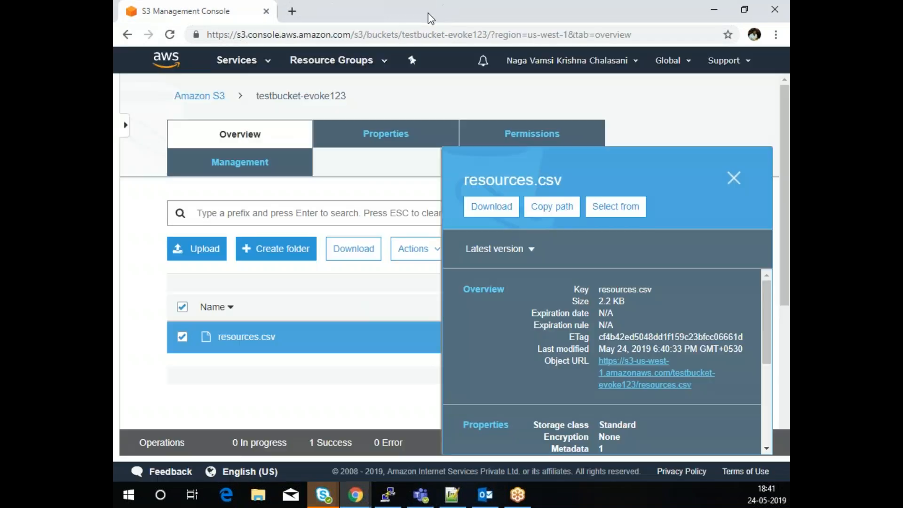
click(735, 181)
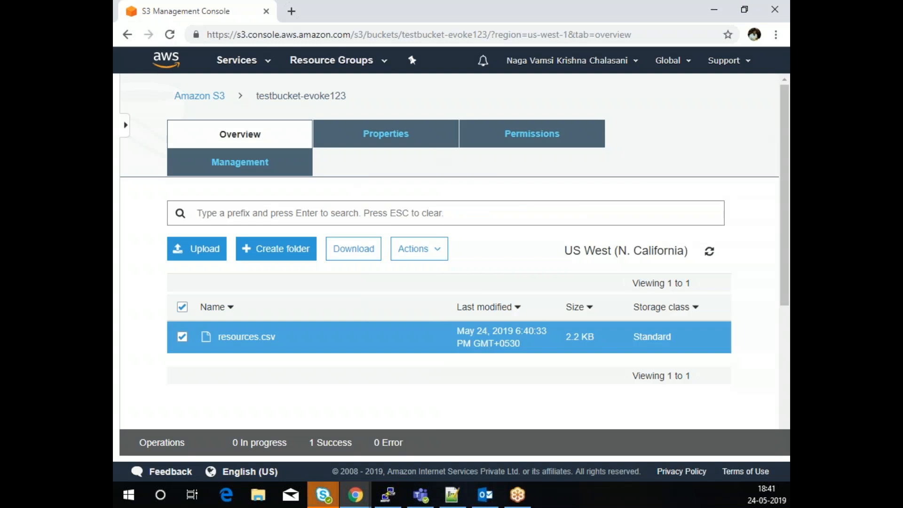
- Turn off Block all public access on testbucket-evoke123, confirming with 'confirm'
click(382, 135)
click(241, 134)
click(531, 137)
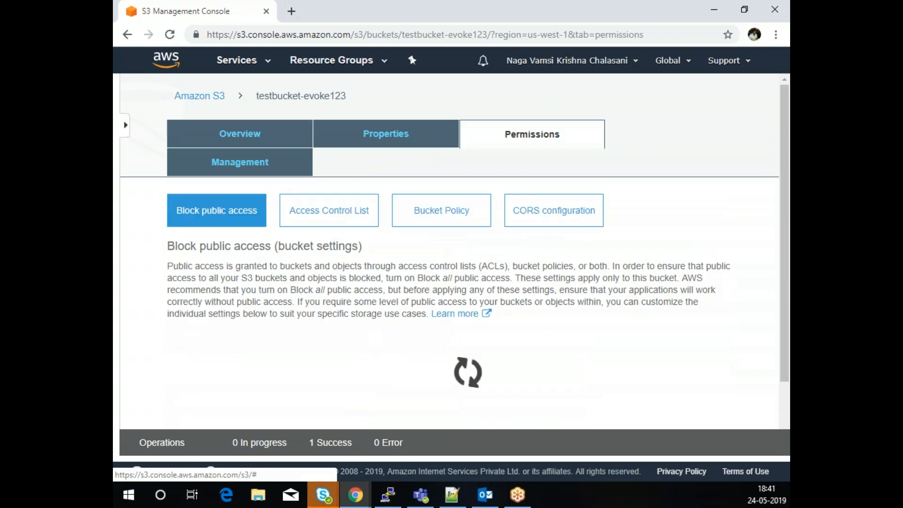
scroll(686, 284, down, 3)
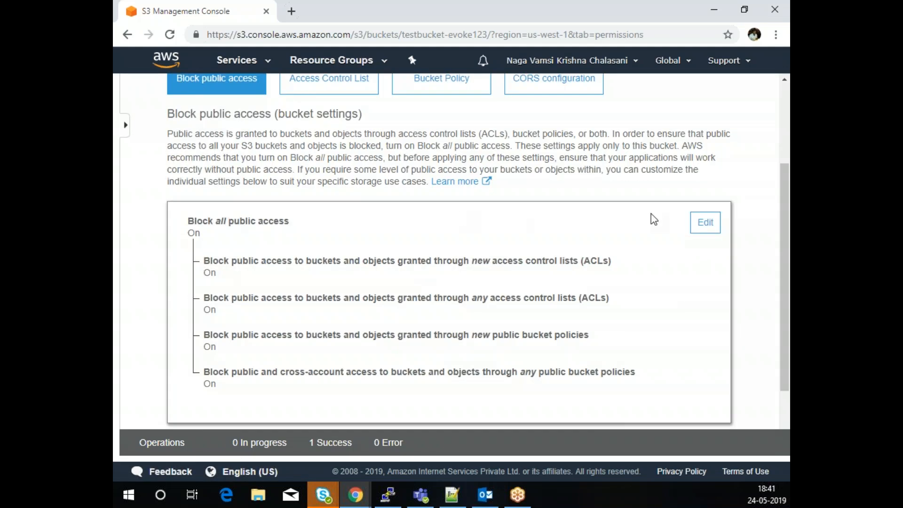
click(700, 224)
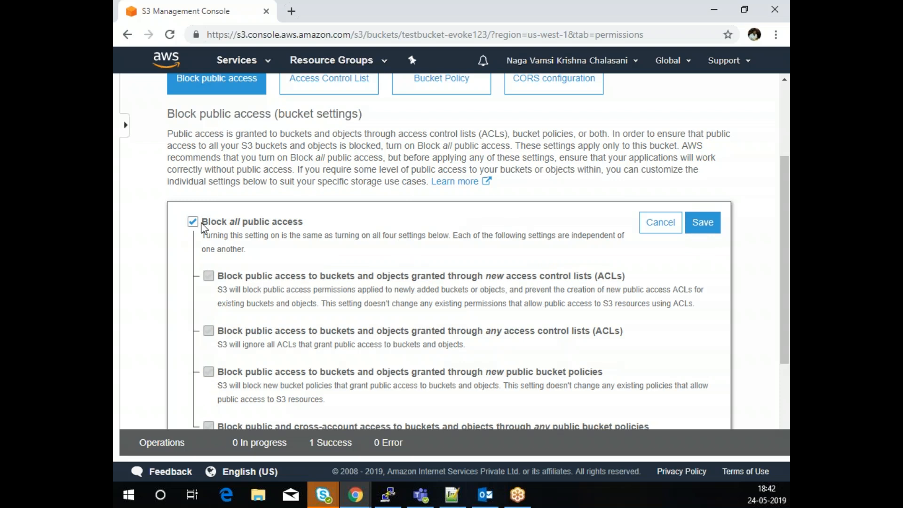
click(193, 223)
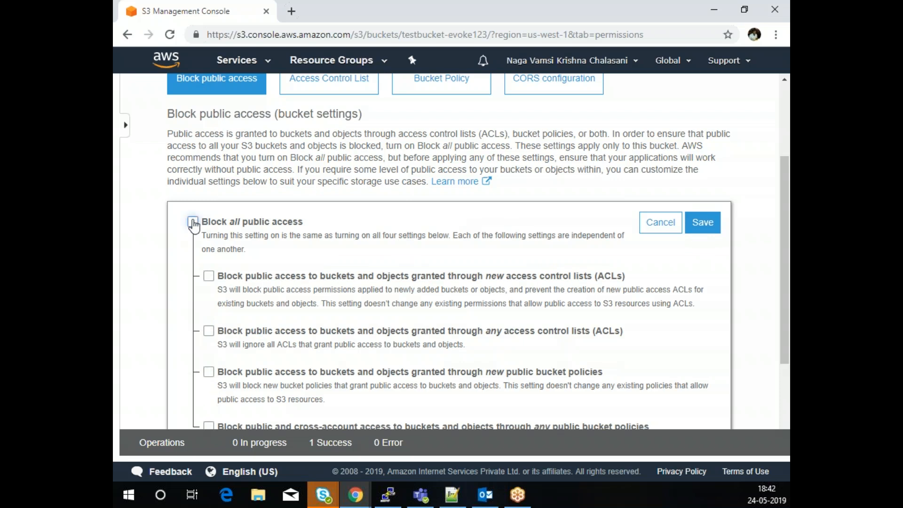
scroll(578, 249, down, 3)
scroll(751, 249, up, 5)
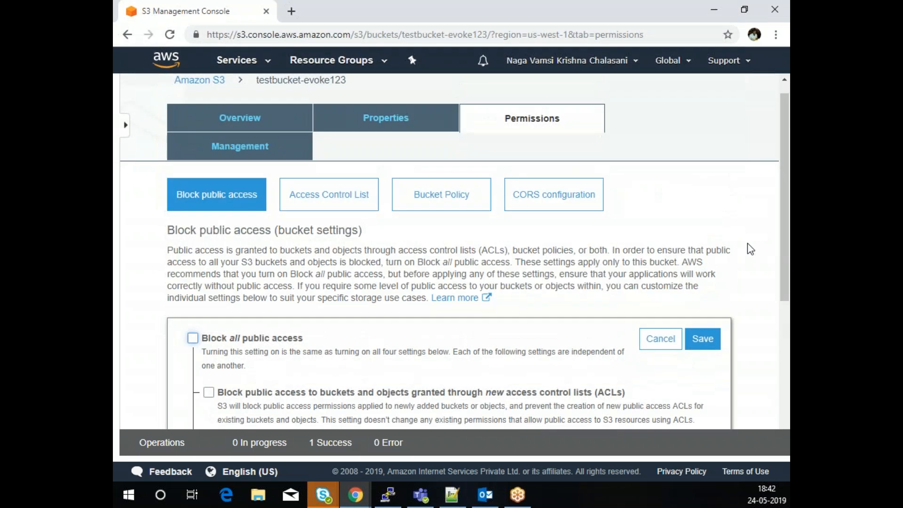
click(691, 342)
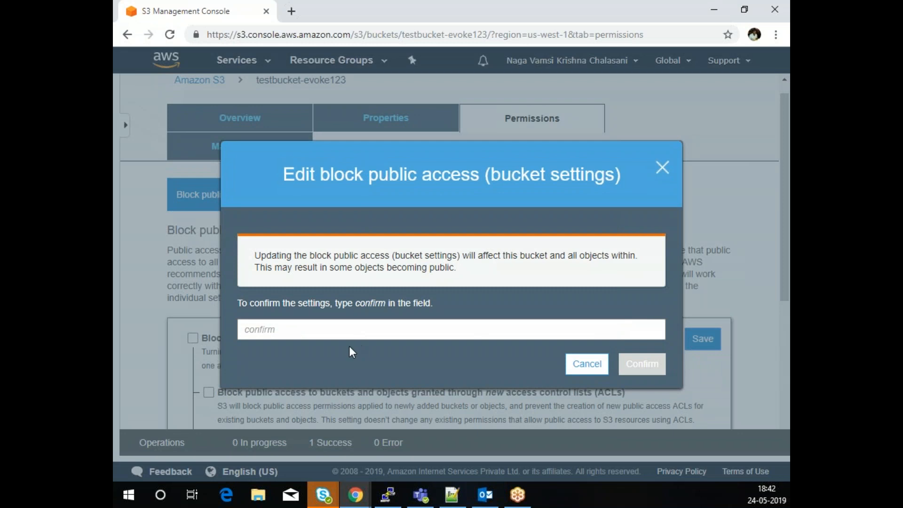
text(confirm)
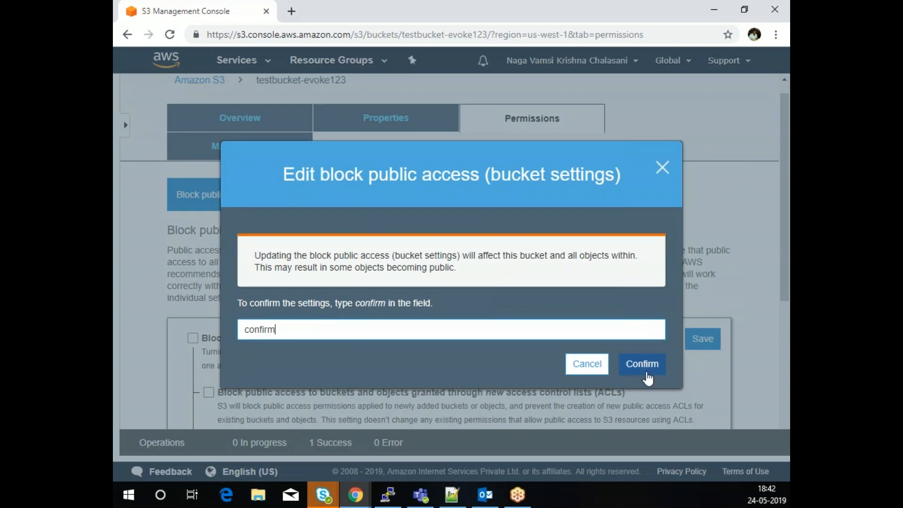
click(643, 368)
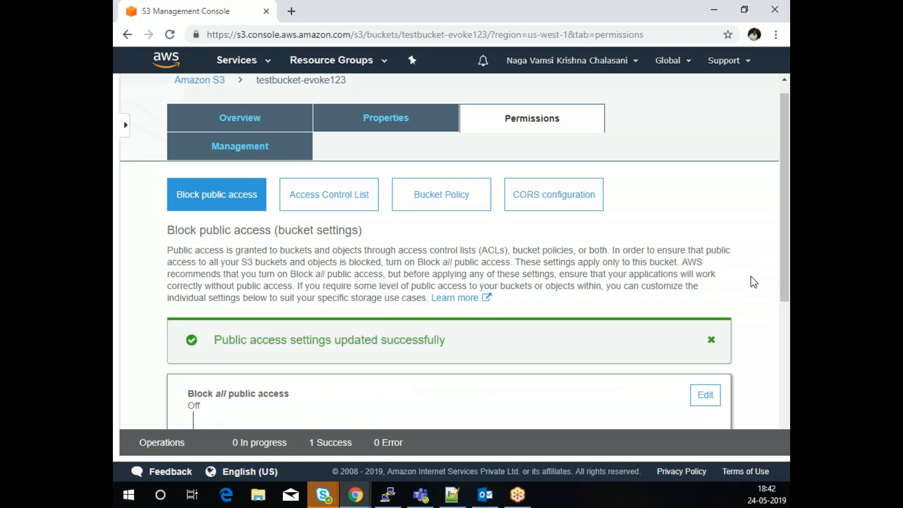
click(711, 340)
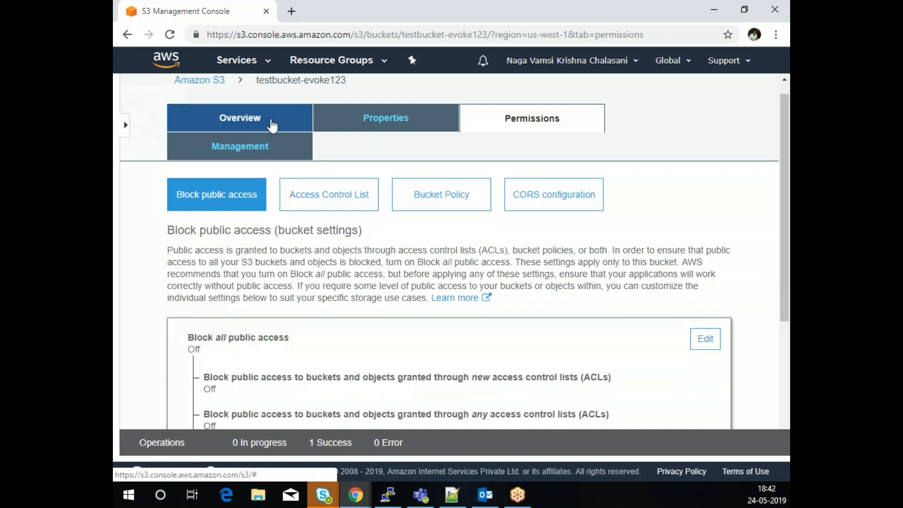
- Make resources.csv public from the object Actions menu
click(272, 125)
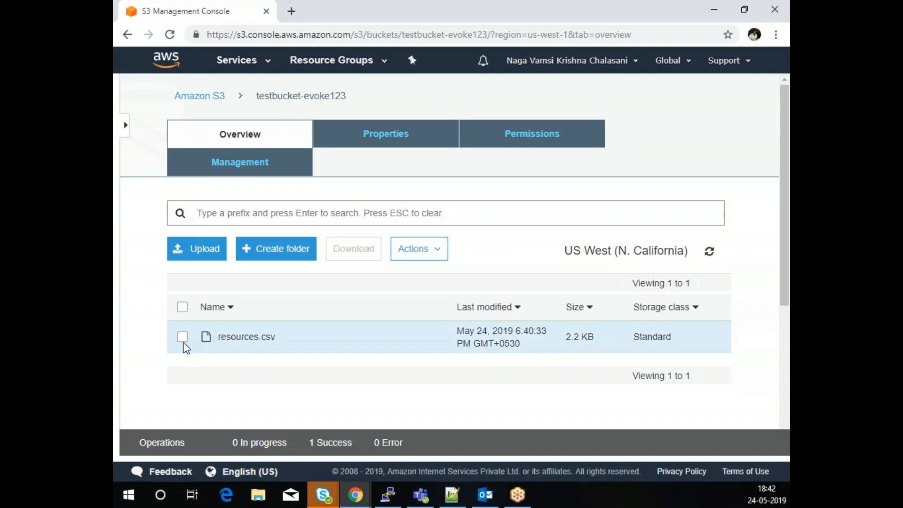
click(182, 338)
click(423, 251)
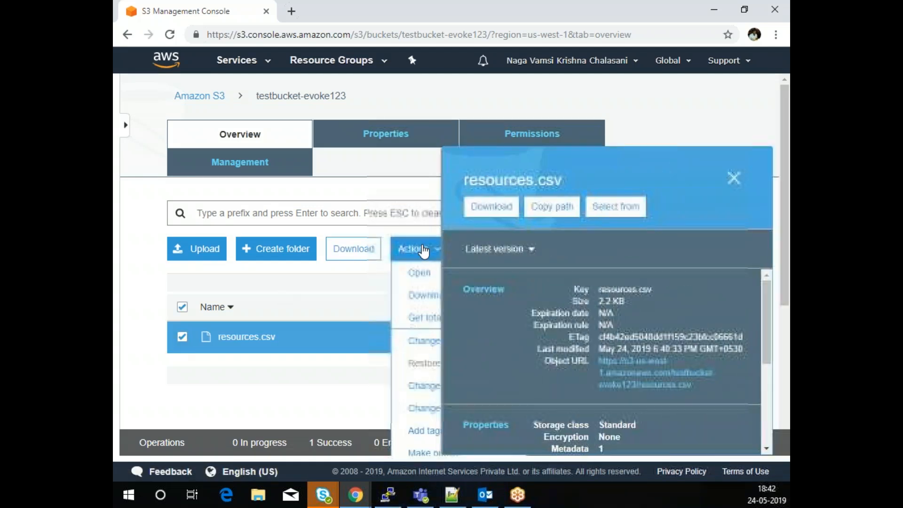
click(734, 179)
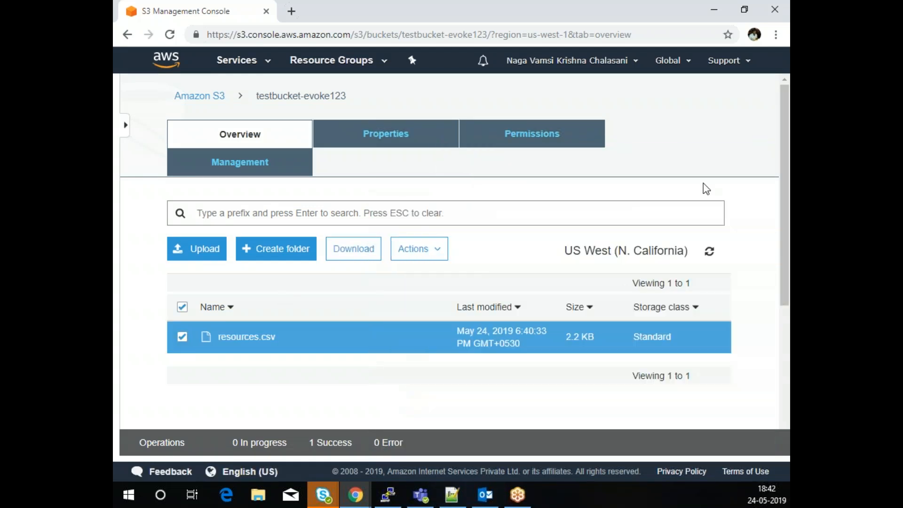
click(416, 249)
scroll(435, 318, down, 3)
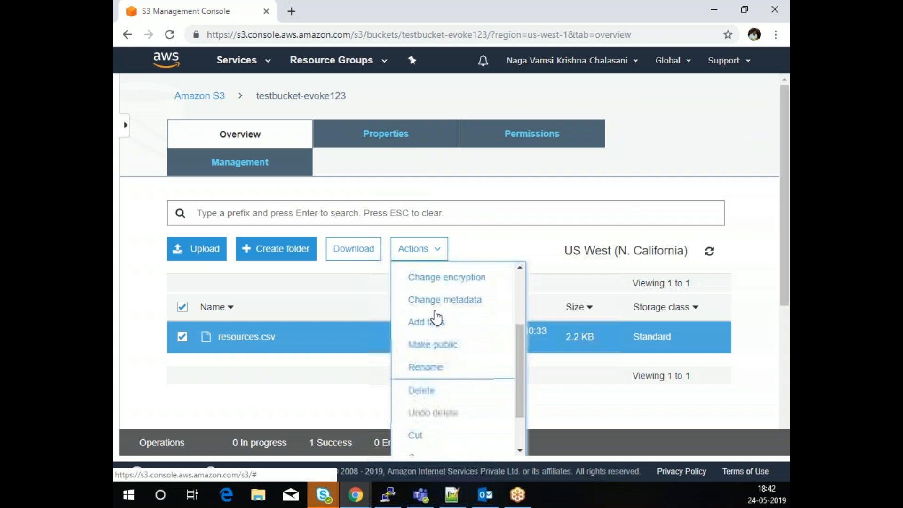
click(434, 318)
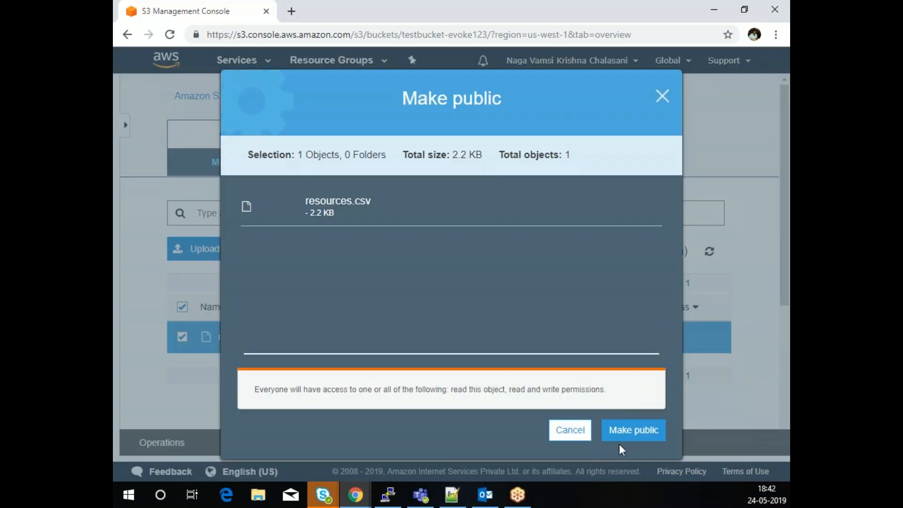
click(639, 430)
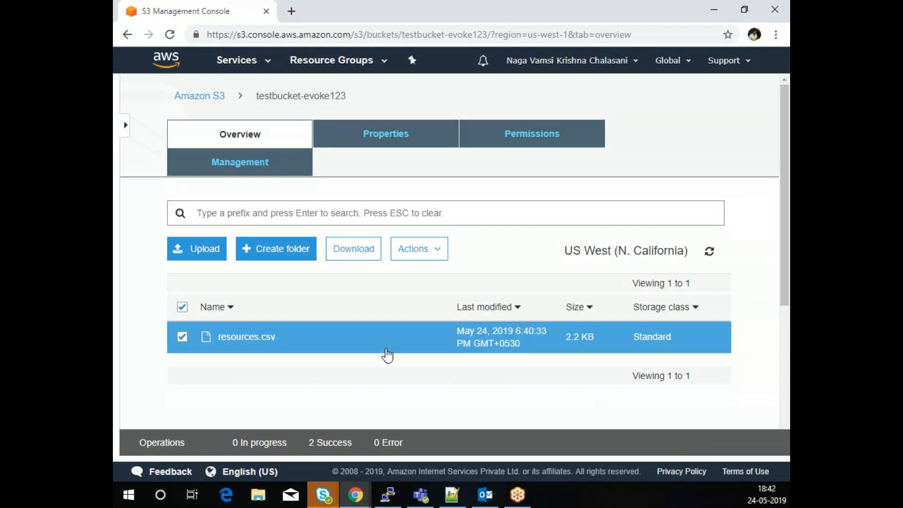
- Download resources.csv and show the bucket's permissions settings
click(182, 340)
click(182, 340)
click(354, 248)
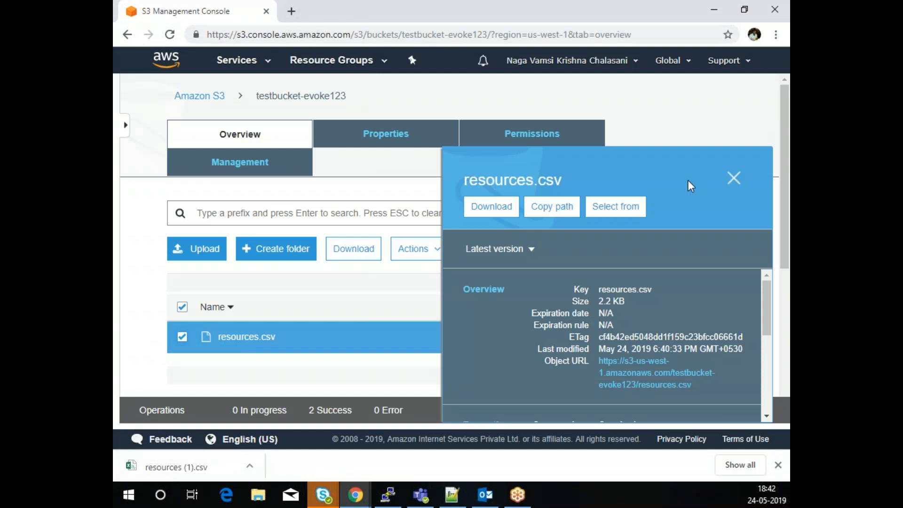
click(736, 179)
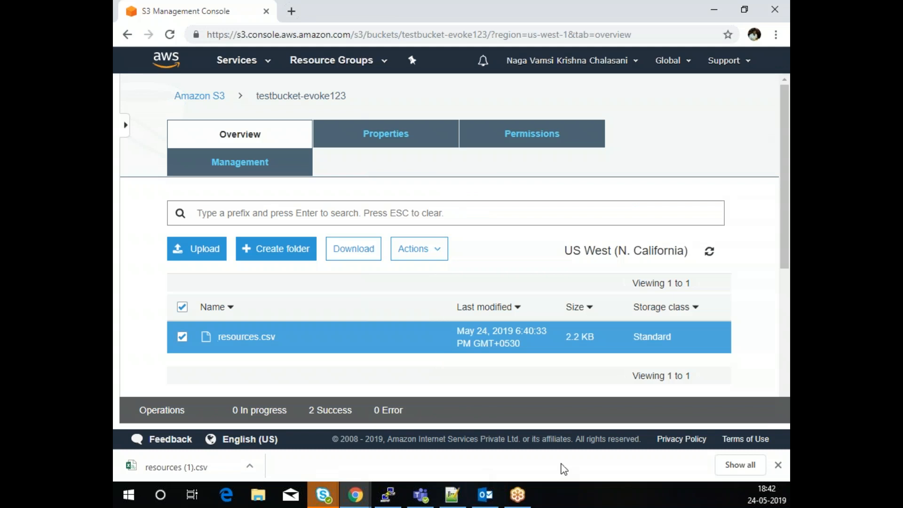
click(779, 467)
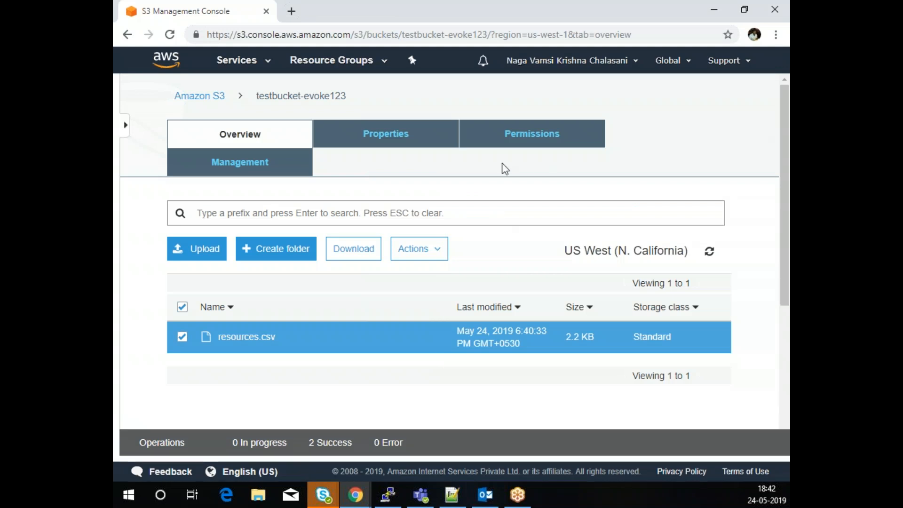
click(532, 140)
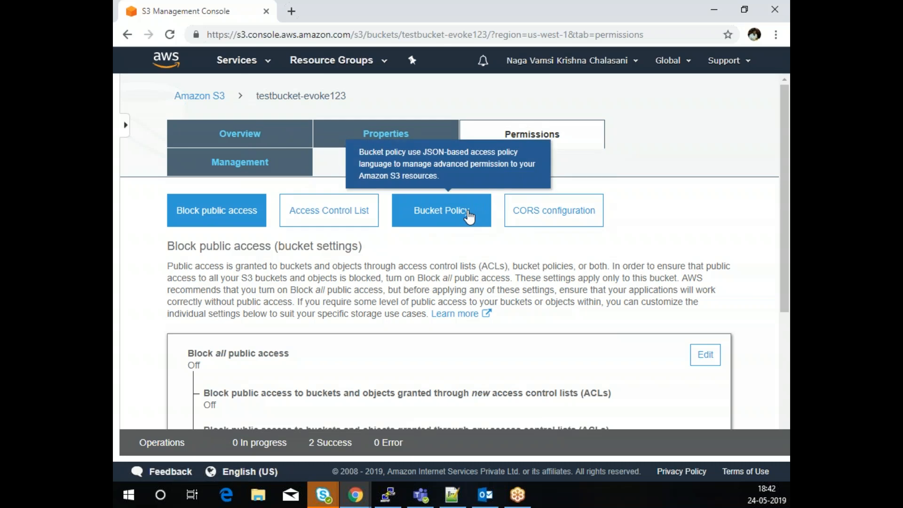
- View testbucket-evoke123's empty bucket policy editor and its ARN, then return to the S3 buckets list
click(464, 214)
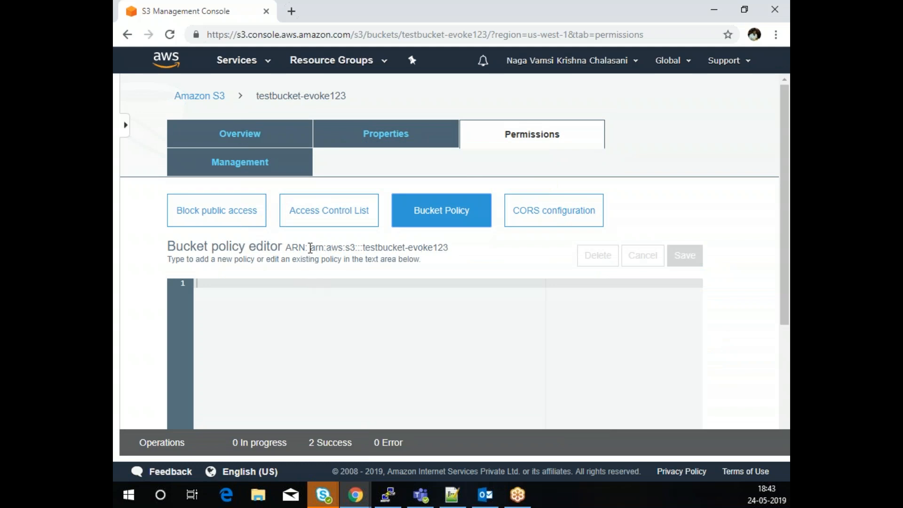
drag(311, 248, 440, 251)
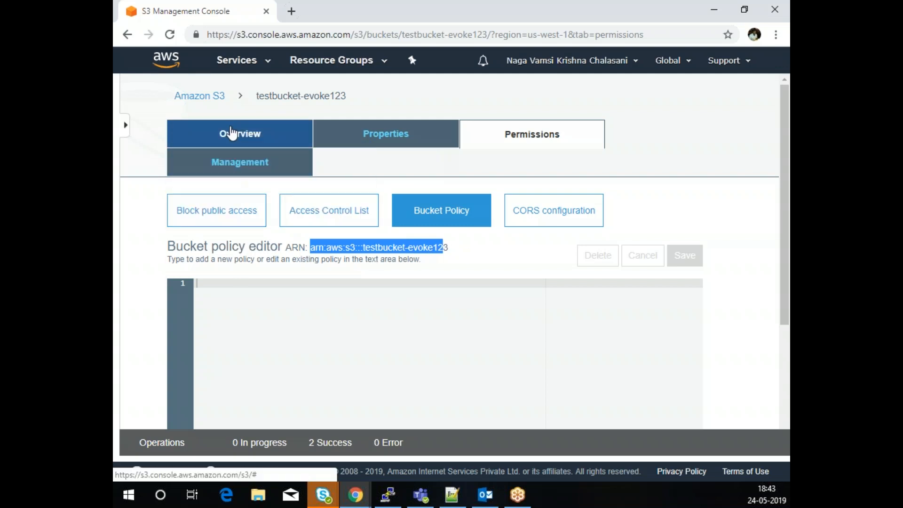
click(232, 134)
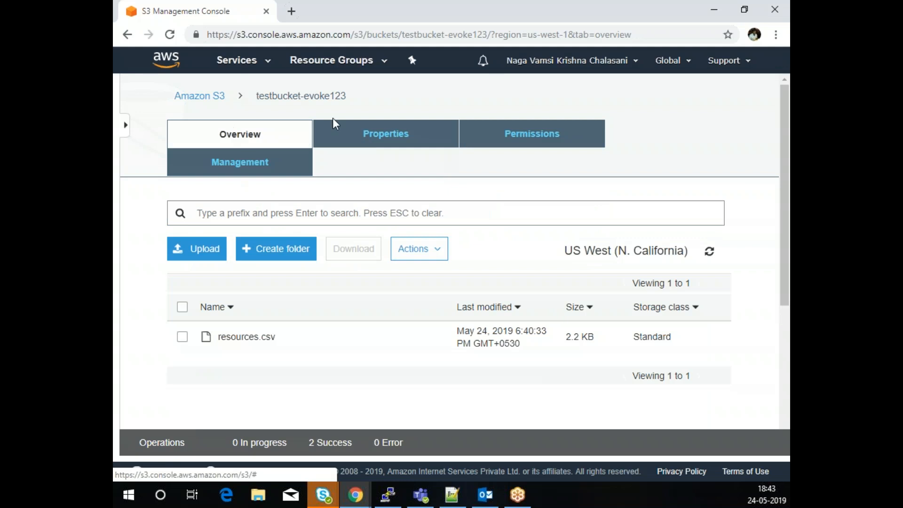
click(198, 98)
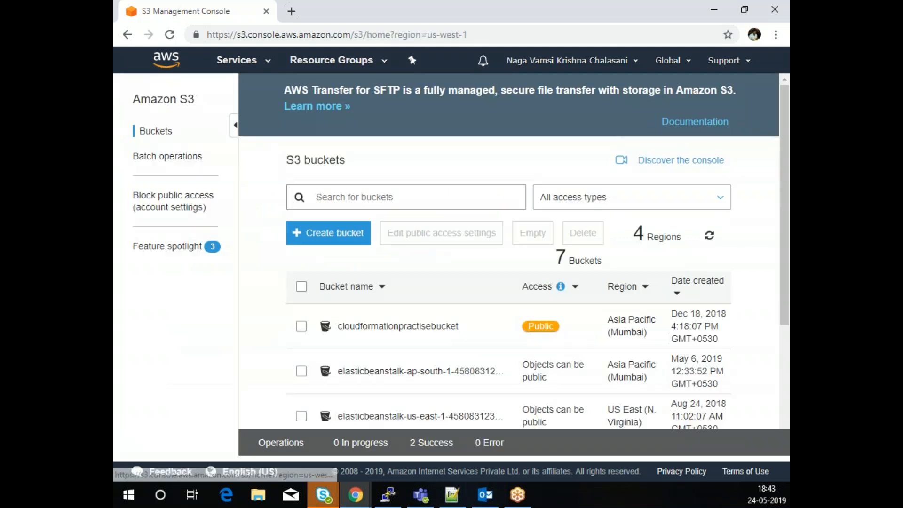